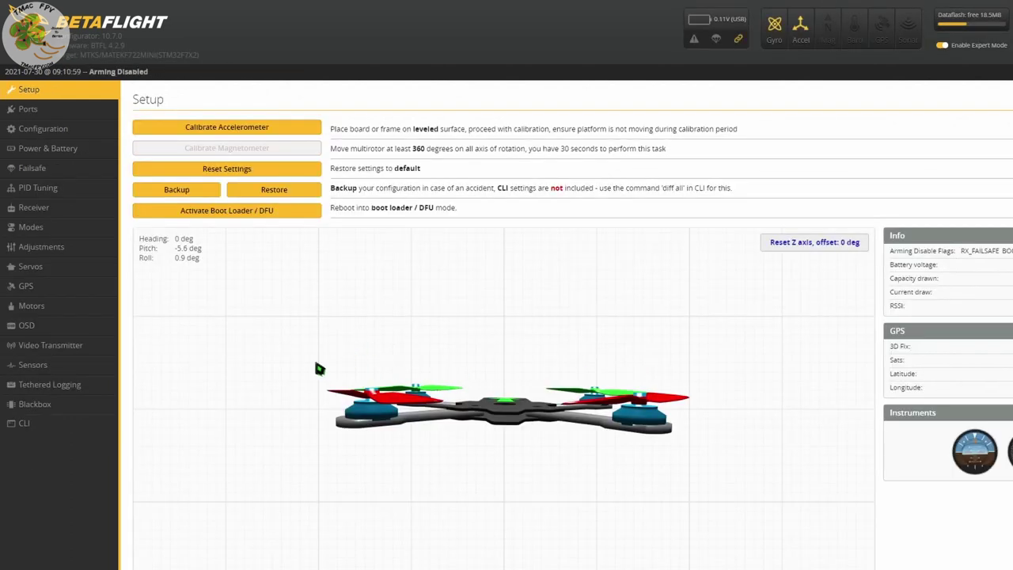
Run the dump all command in the flight controller's CLI to output its full Betaflight configuration
click(54, 426)
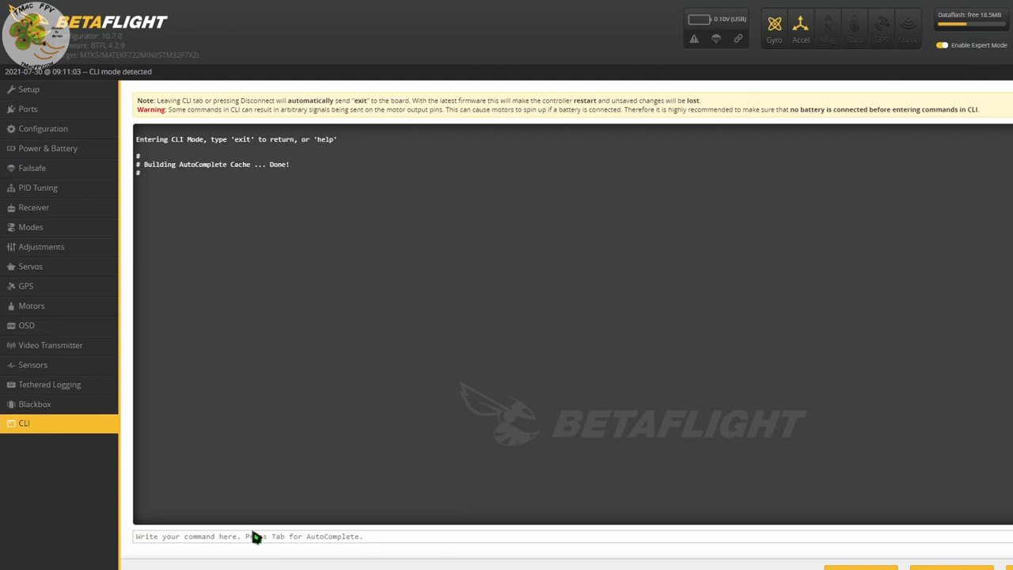
text(d)
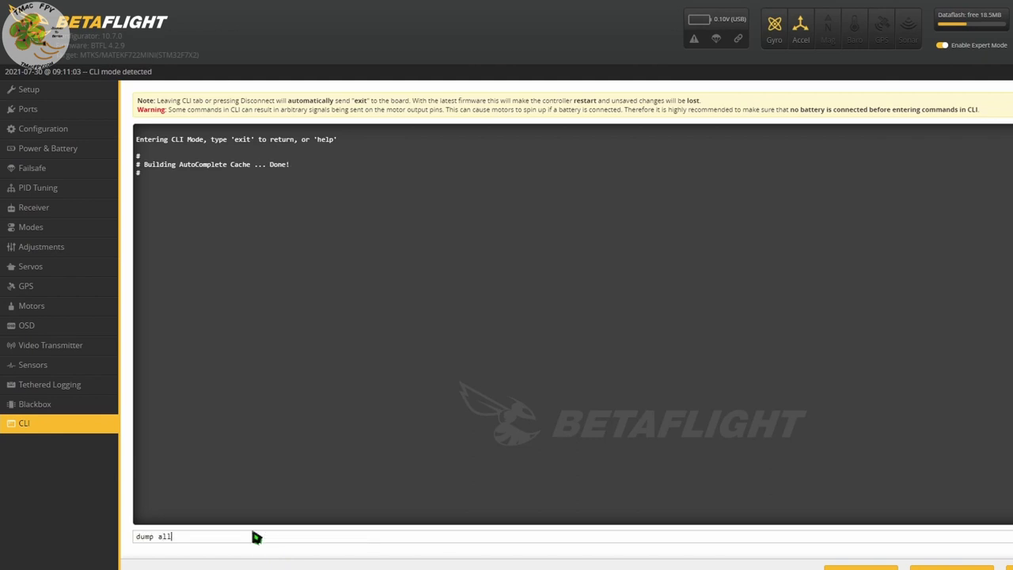
text(ump all)
key(Return)
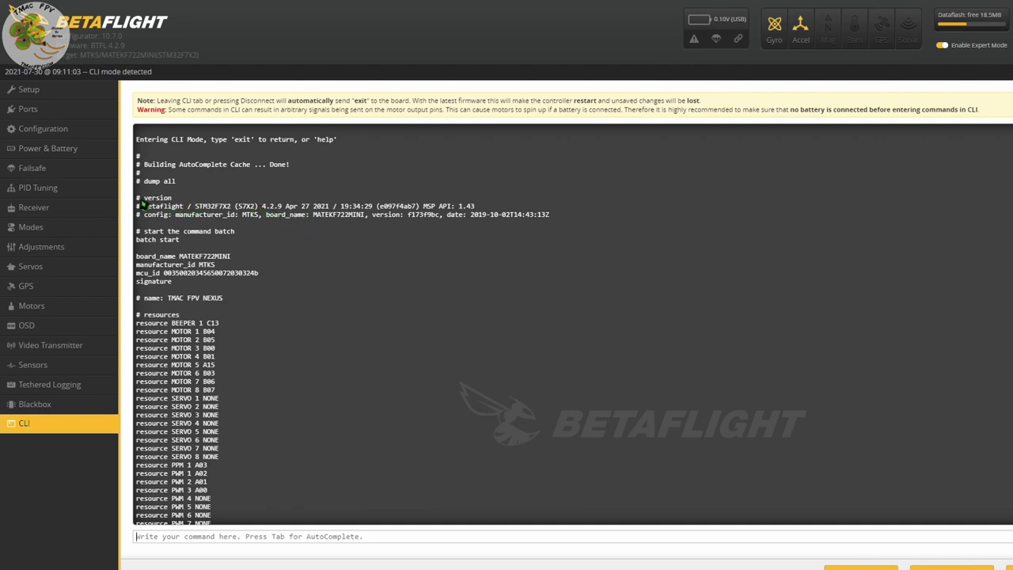
Copy the dump output into a blank Word document and save it in the NEXUS folder as "NEXUS Dump all BF 4.2.9 30 Jul 2021"
drag(139, 204, 293, 543)
right_click(187, 386)
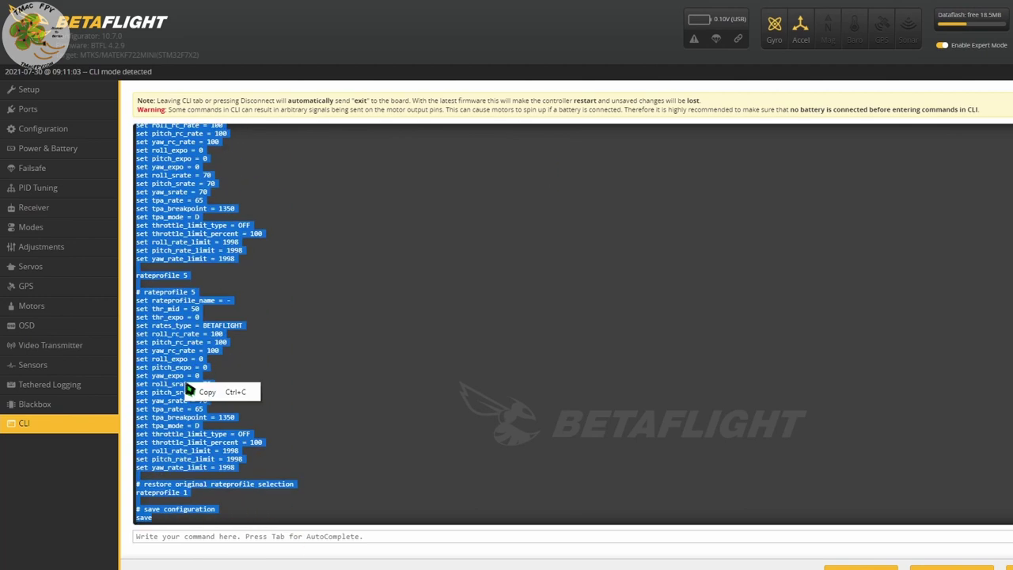
click(216, 396)
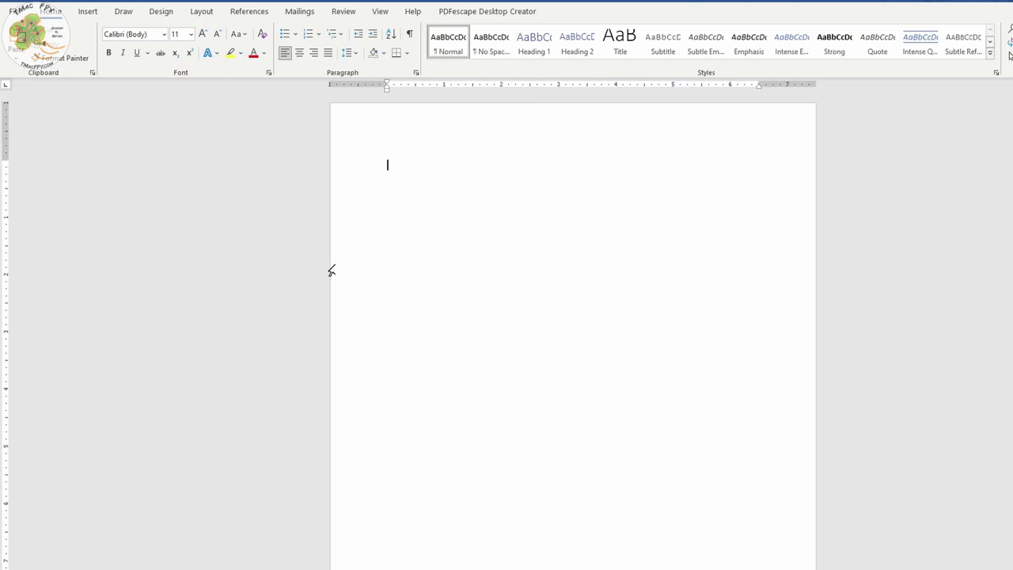
right_click(400, 175)
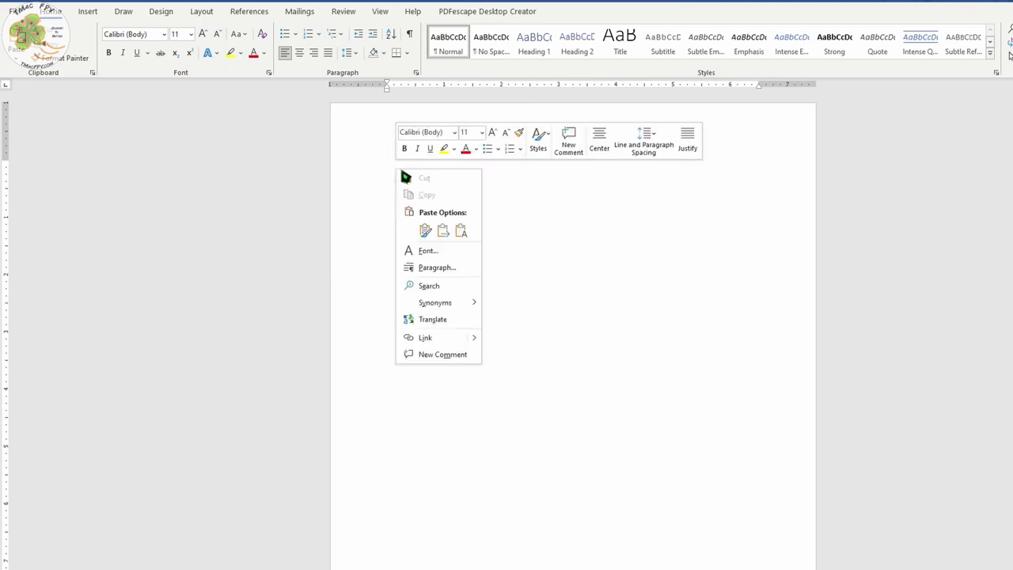
click(427, 235)
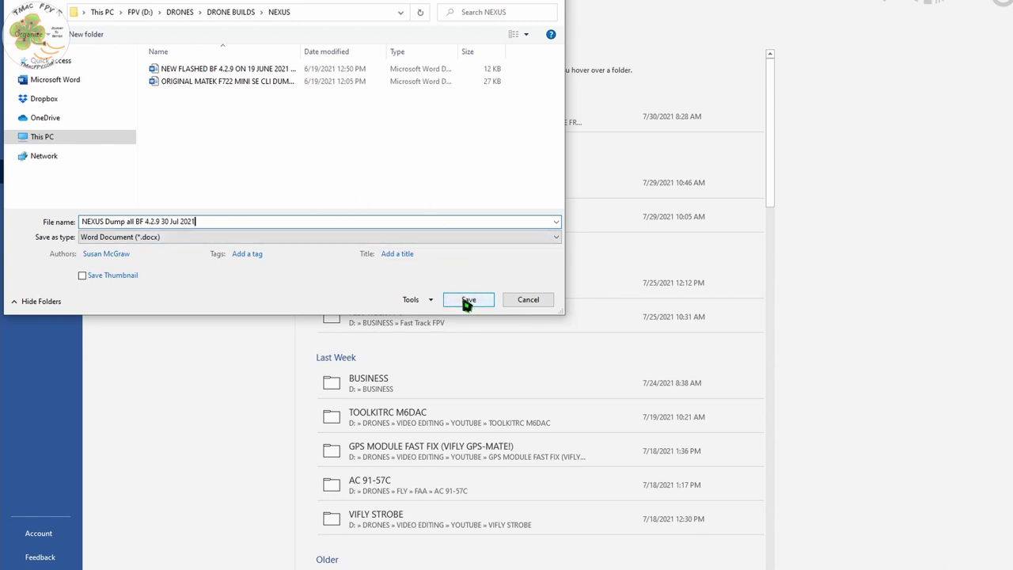
click(465, 299)
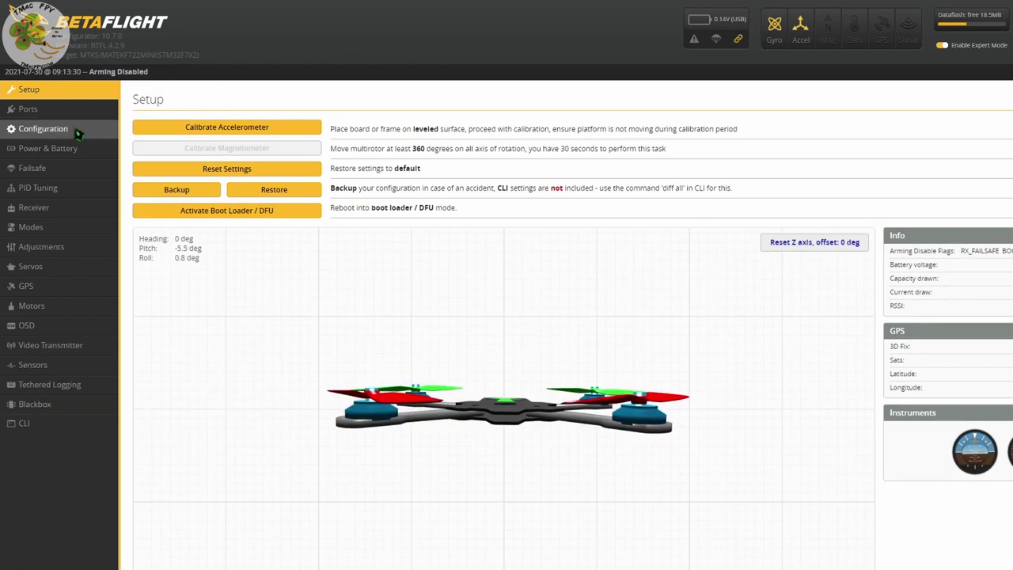
Switch back to Betaflight Configurator and view the flight controller's Ports settings
click(57, 115)
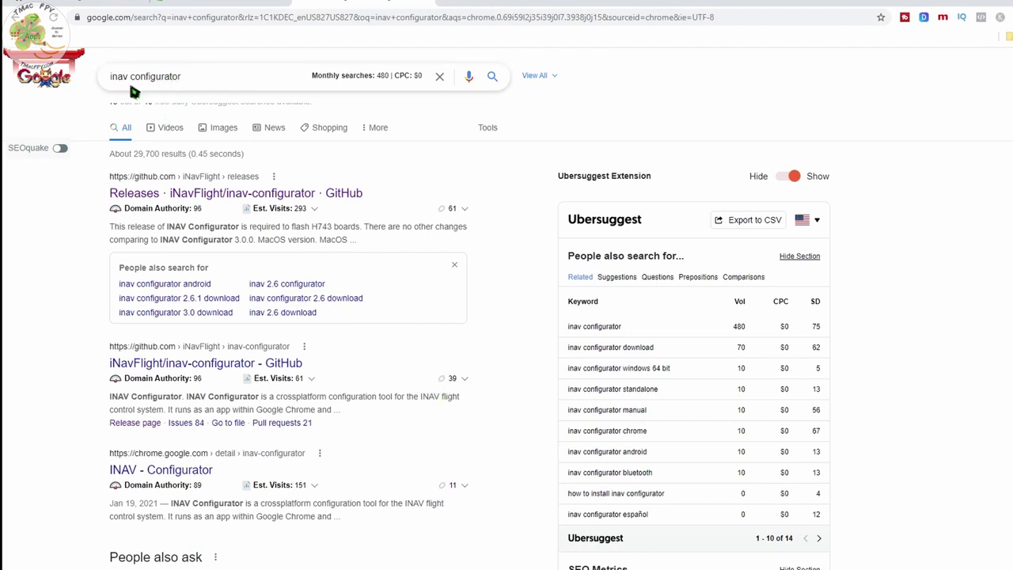
Open the iNavFlight/inav-configurator releases page on GitHub in the browser and review the INAV Configurator 3.0.1 release notes
click(181, 199)
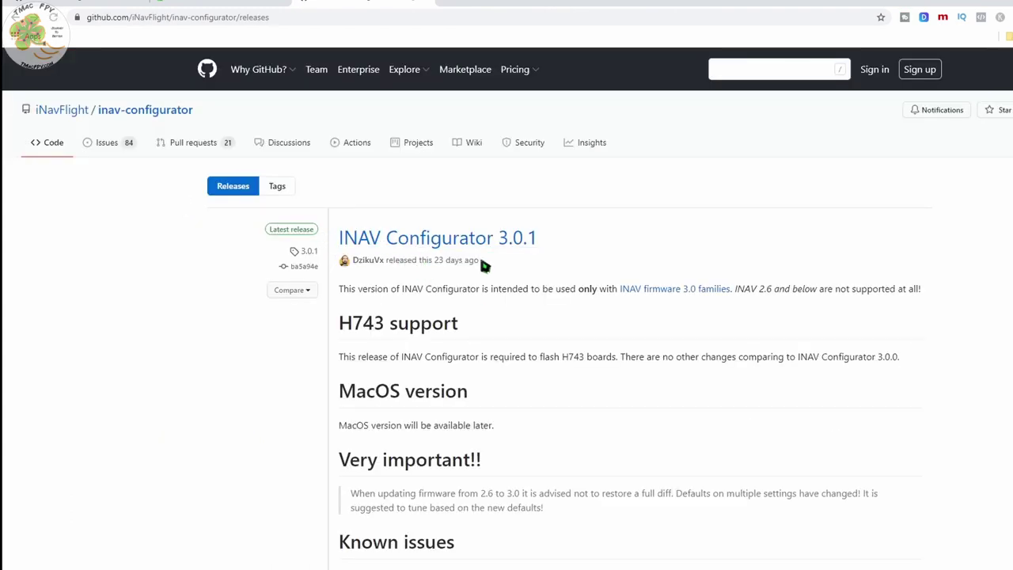
scroll(602, 289, down, 3)
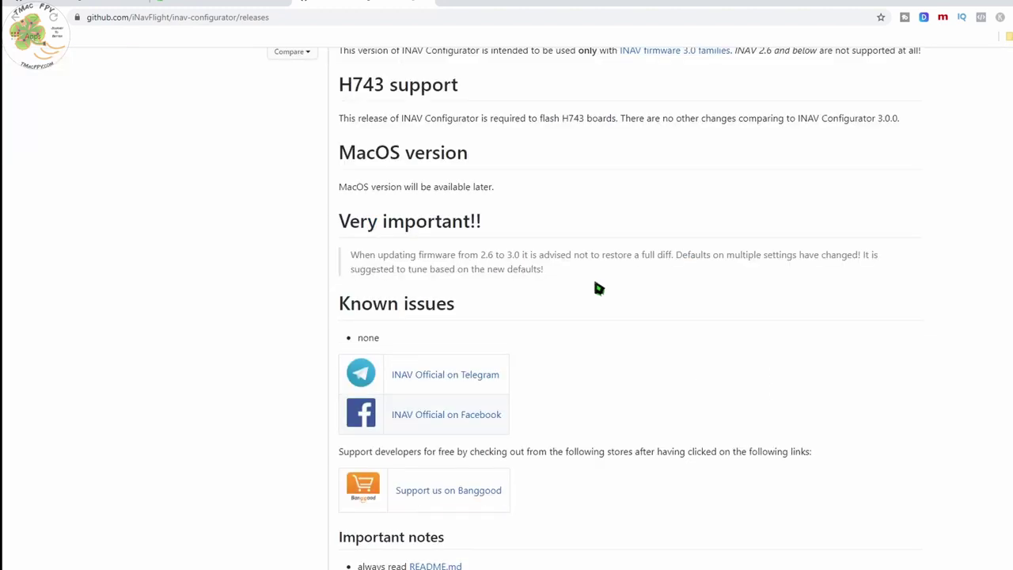
scroll(611, 274, up, 2)
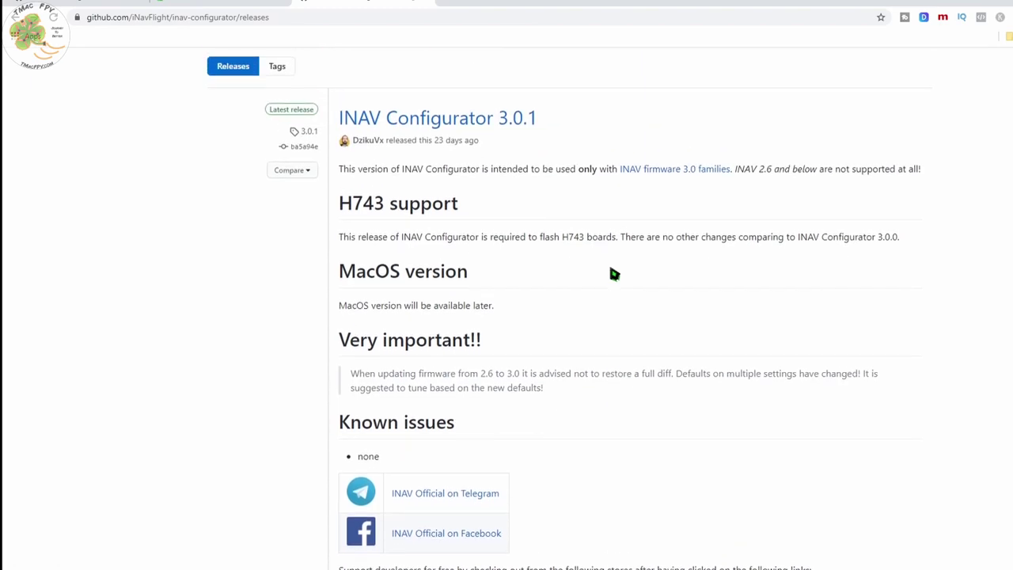
scroll(686, 301, down, 5)
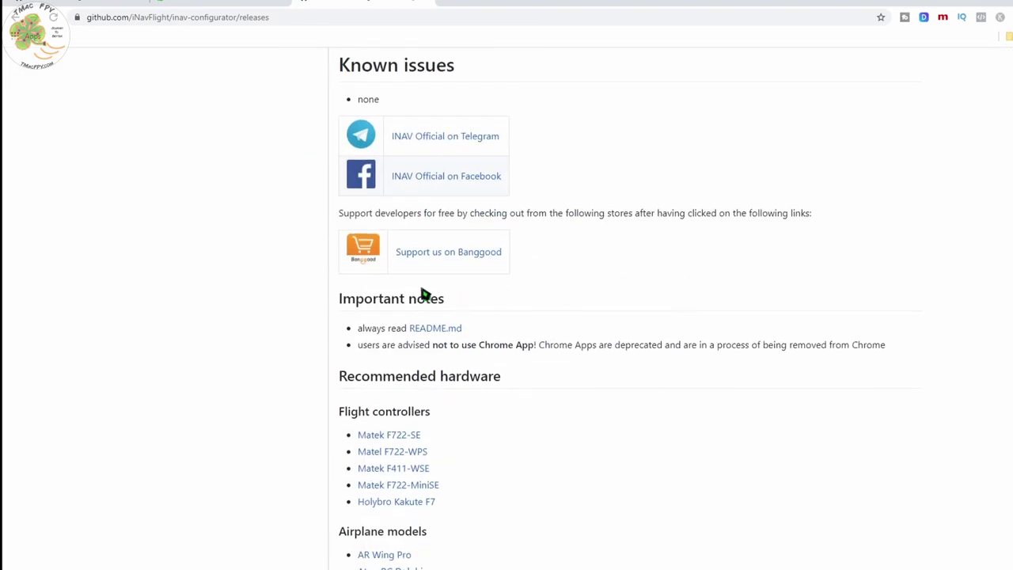
Open the INAV Configurator README.md and review its installation instructions for Windows, Linux and Mac
click(451, 331)
scroll(570, 352, down, 3)
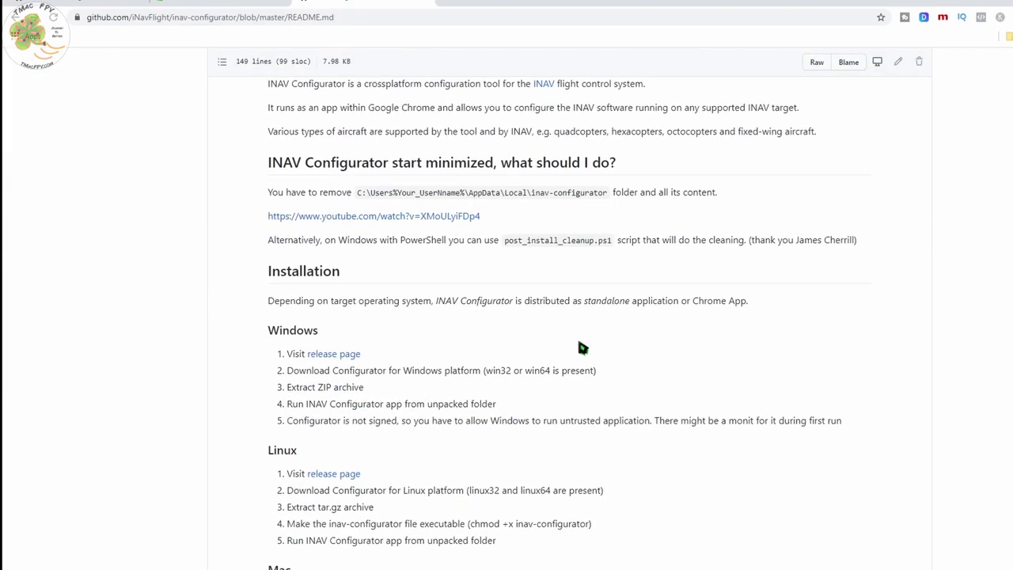
scroll(582, 349, down, 1)
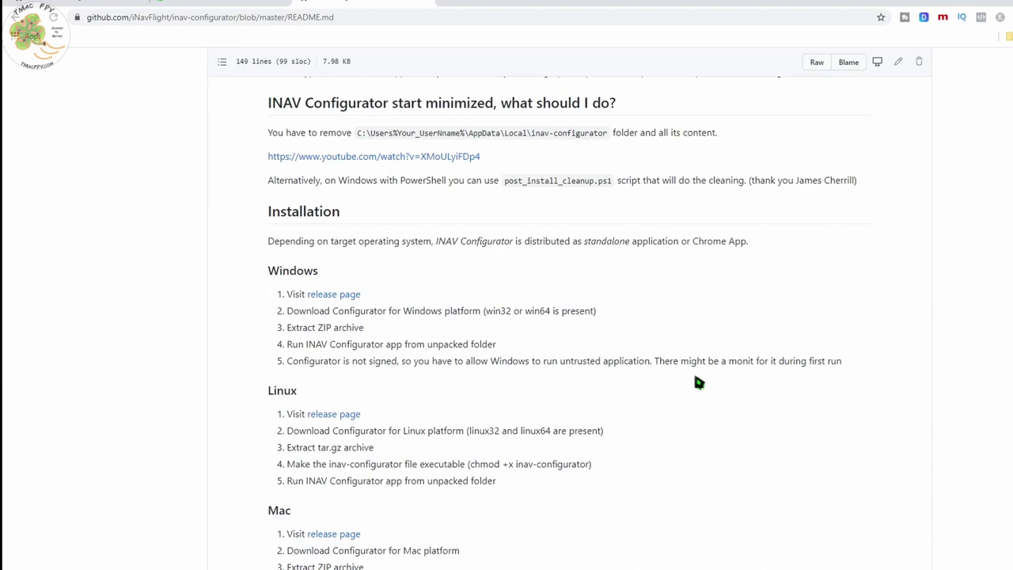
scroll(443, 348, down, 3)
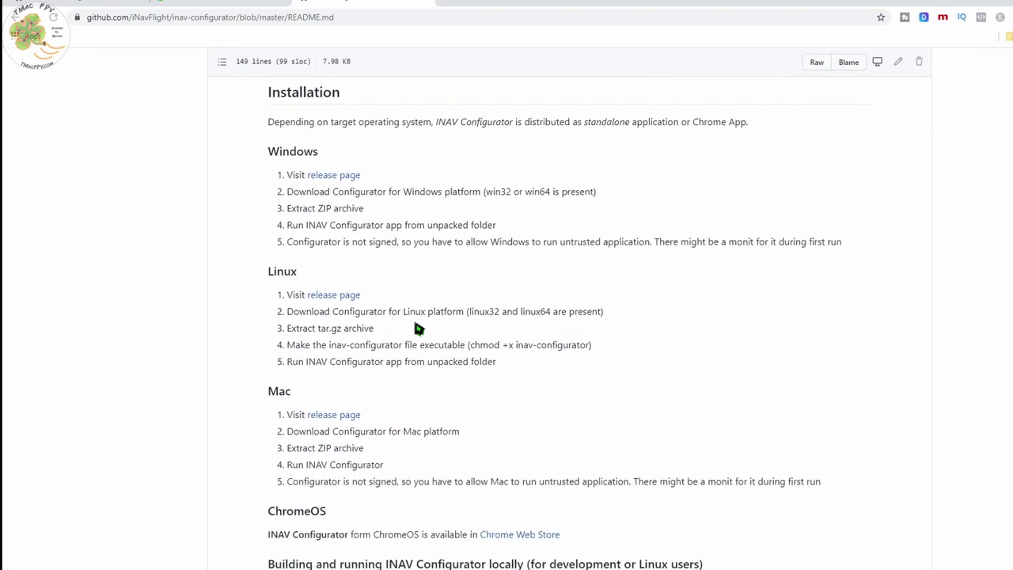
Follow the README's link to the release page and download INAV-Configurator_win64_3.0.1.zip
click(343, 295)
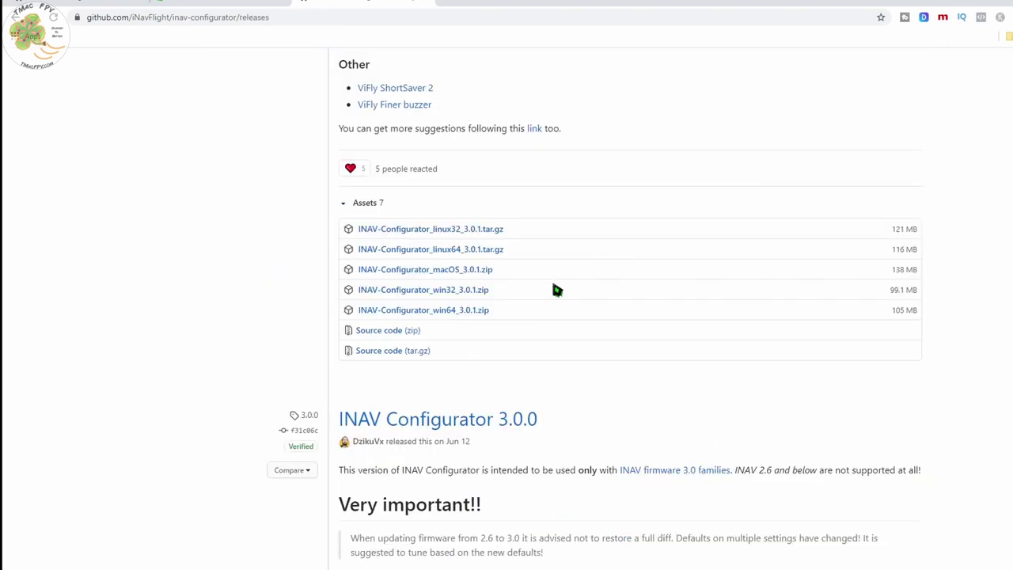
click(456, 314)
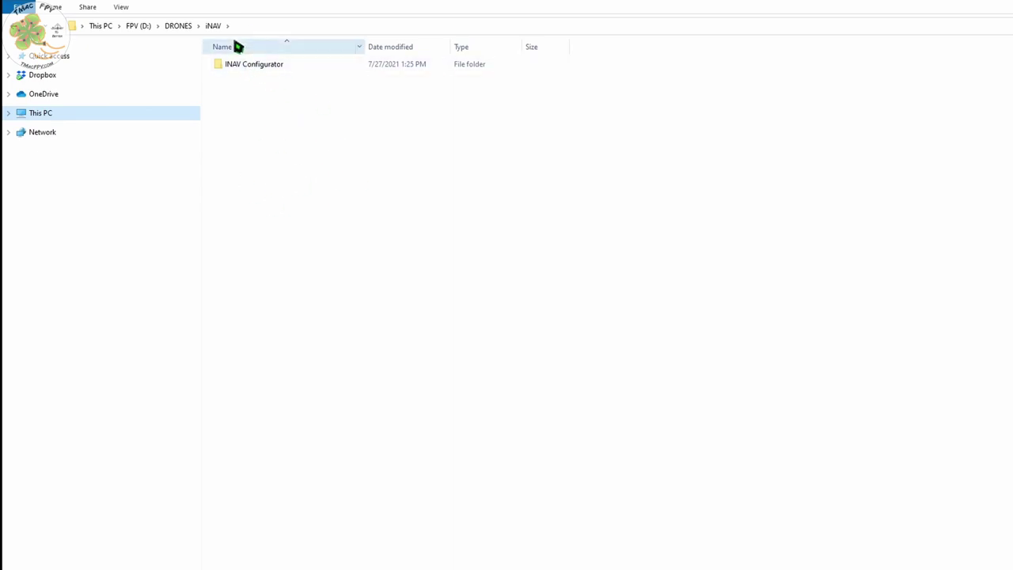
Paste the INAV-Configurator_win64_3.0.1.zip archive into the INAV Configurator folder under DRONES > iNAV in File Explorer
double_click(271, 66)
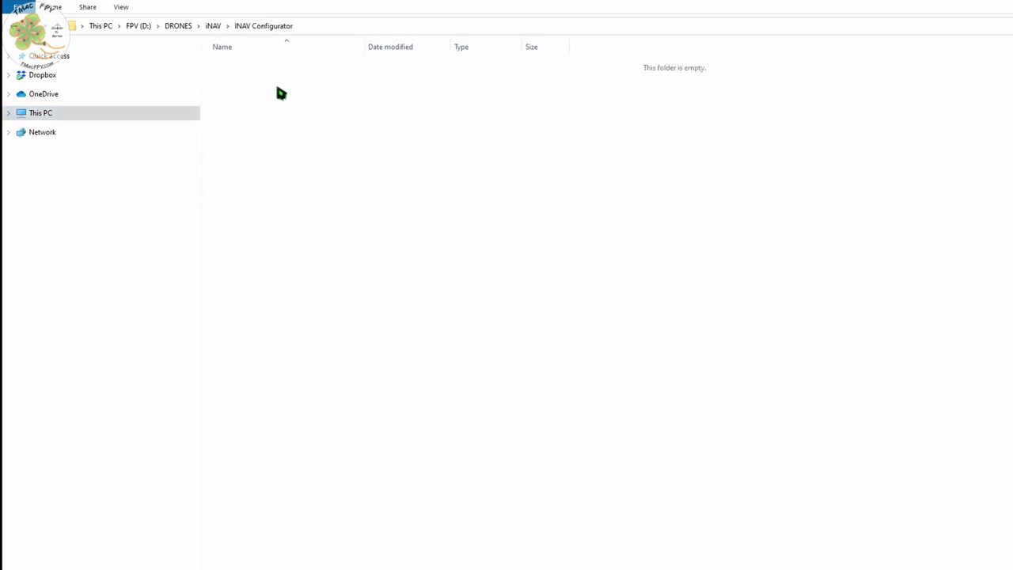
right_click(280, 92)
click(307, 172)
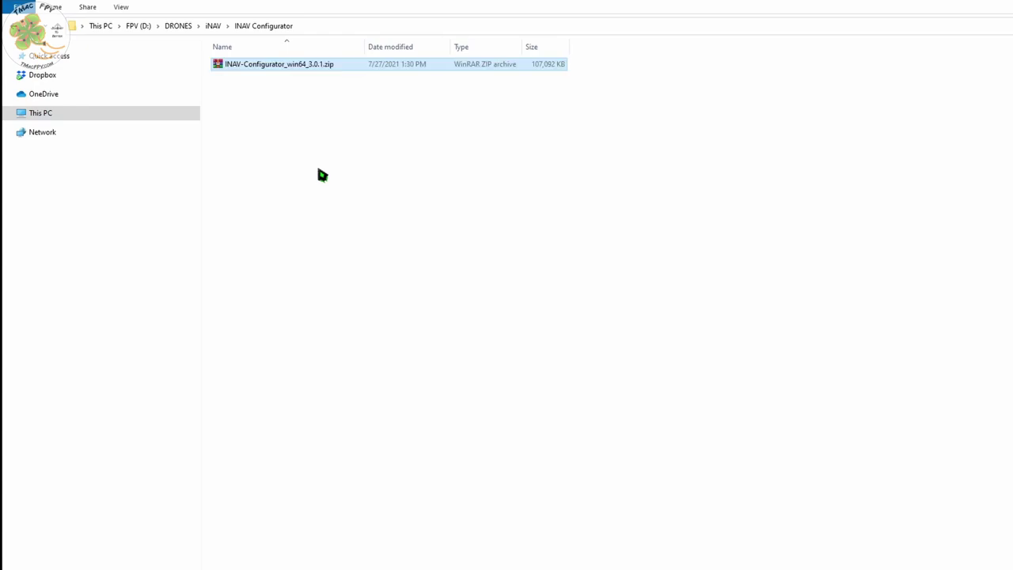
Extract INAV-Configurator_win64_3.0.1.zip into the current folder and delete the zip archive
right_click(315, 73)
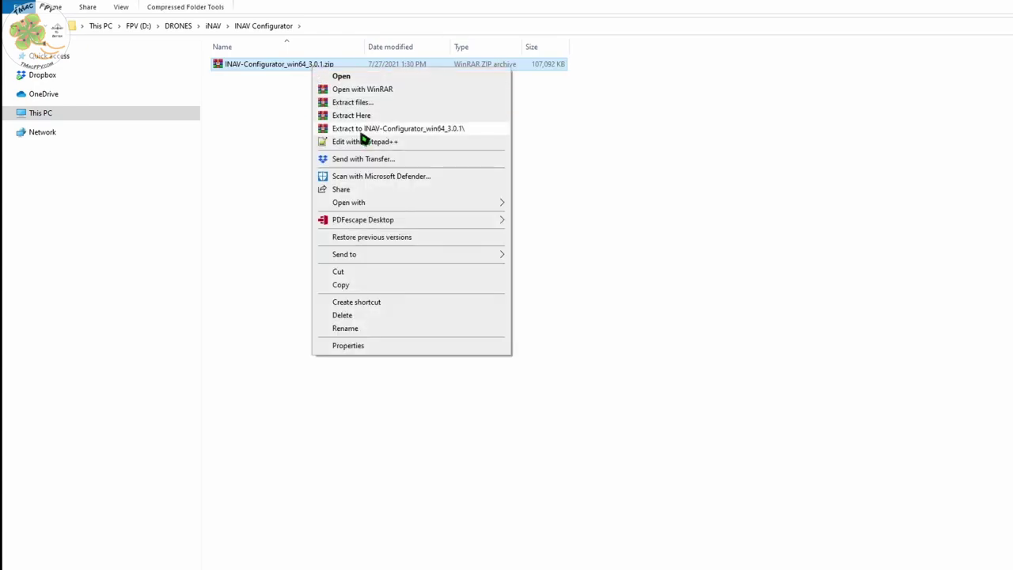
click(372, 117)
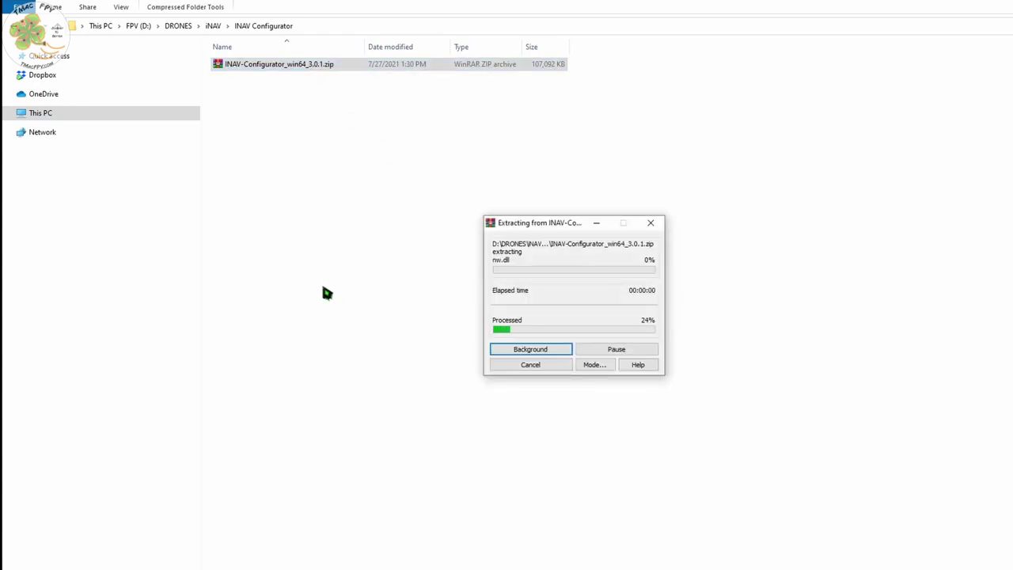
right_click(335, 79)
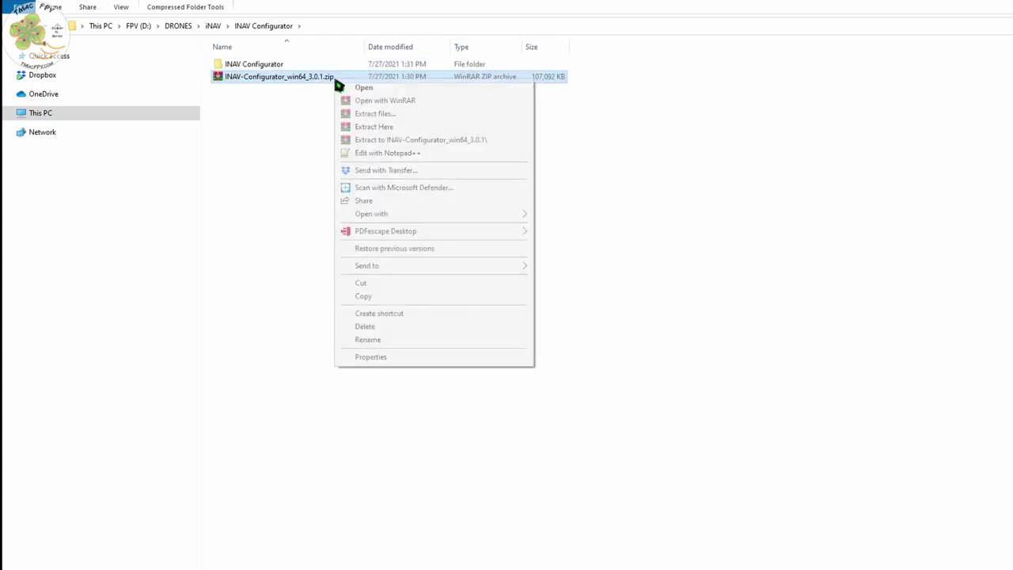
click(400, 328)
Launch inav-configurator.exe from the extracted INAV Configurator folder
double_click(263, 68)
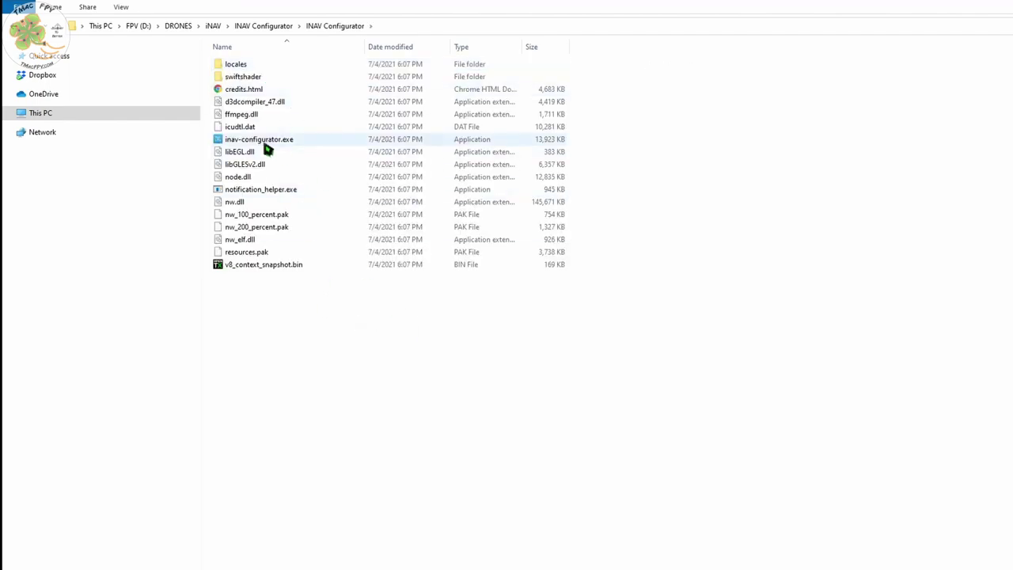
click(305, 146)
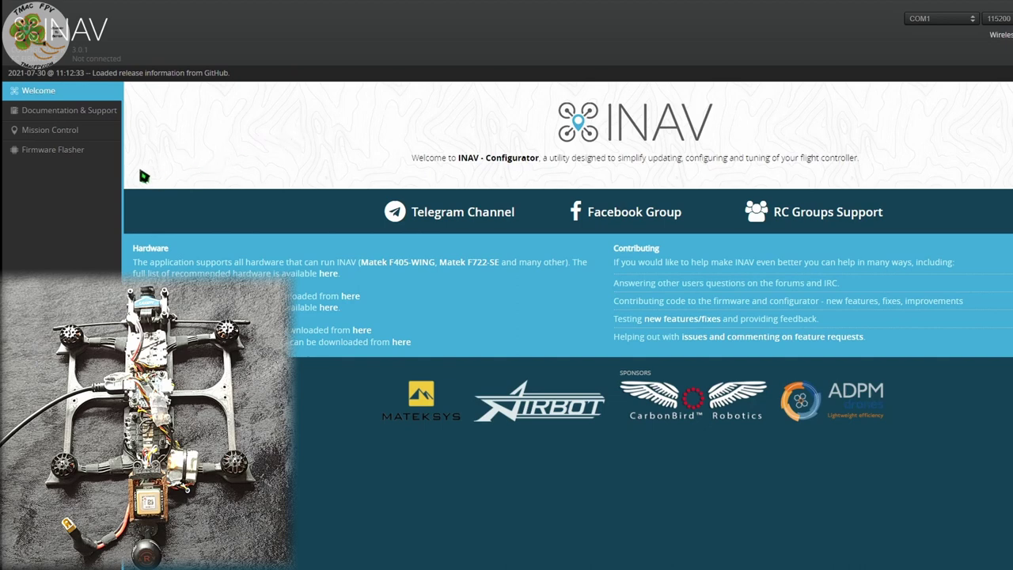
Open INAV's Firmware Flasher and choose MATEKF722MINI as the board
click(78, 155)
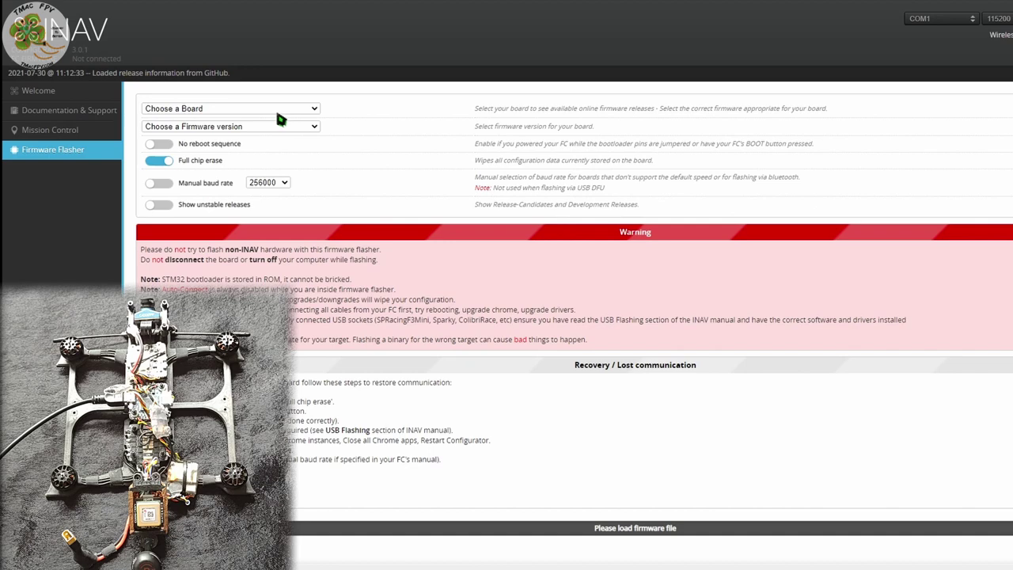
click(278, 112)
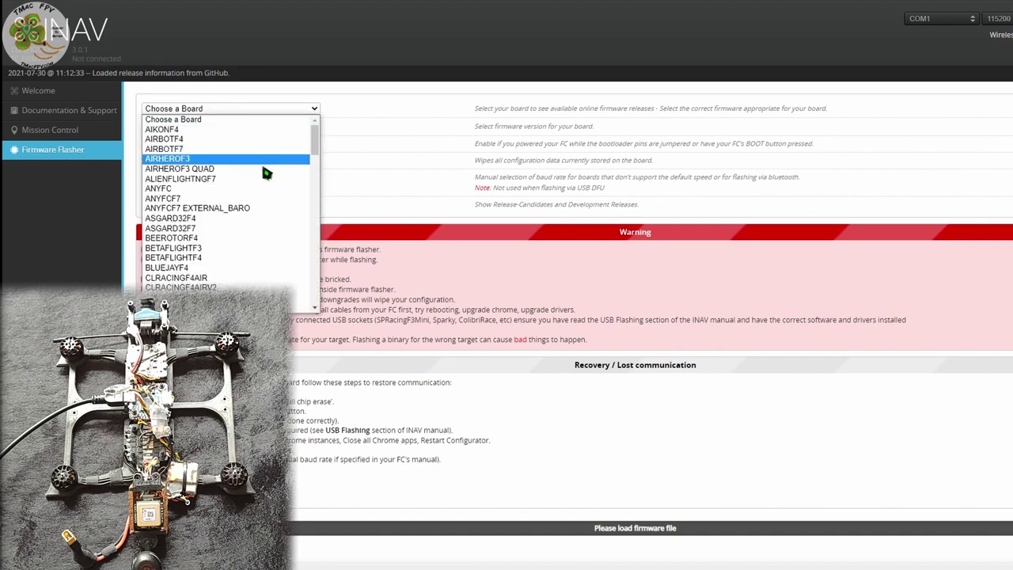
scroll(274, 206, down, 5)
scroll(274, 208, down, 4)
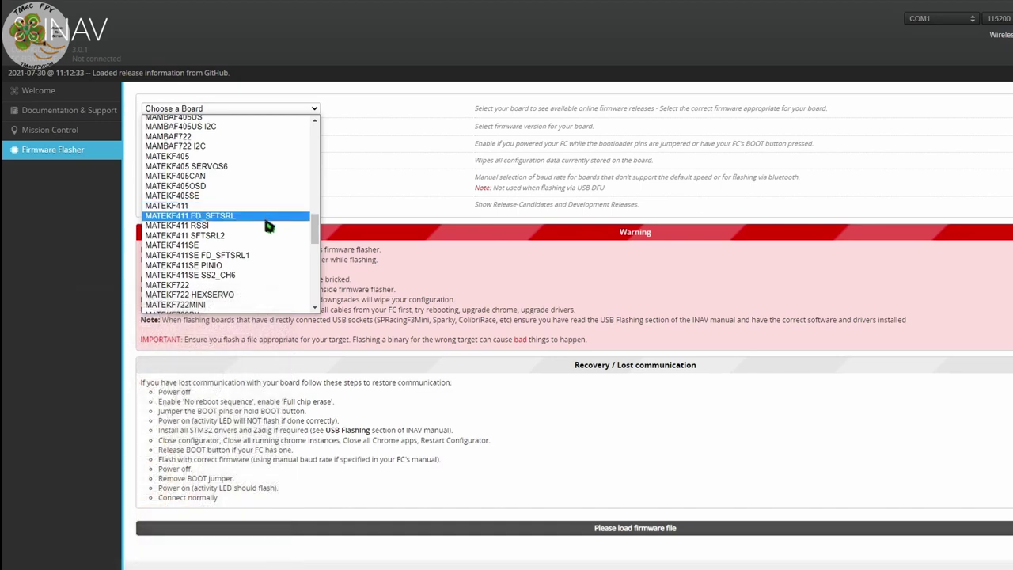
click(246, 305)
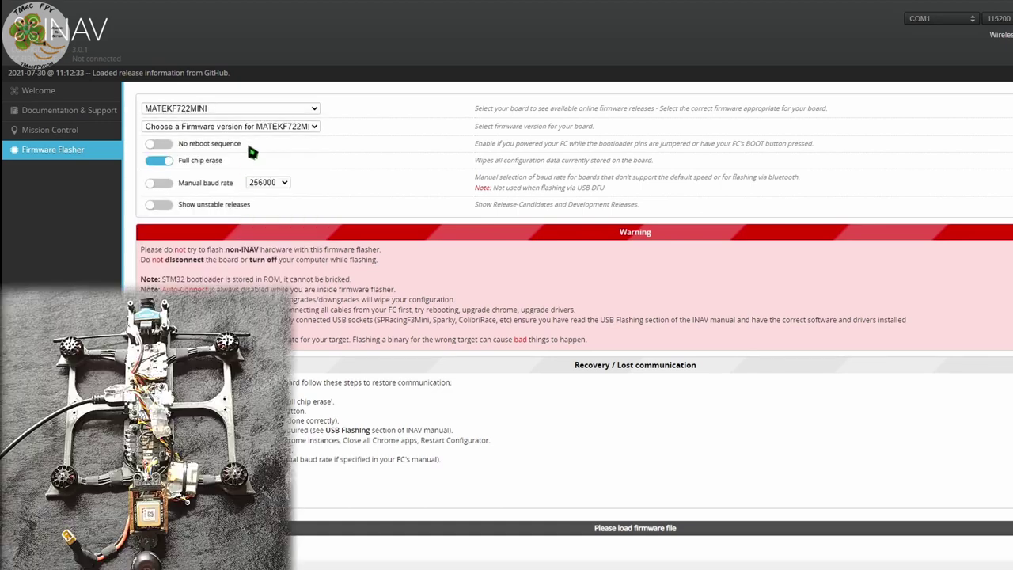
Select the stable 3.0.1 firmware version dated 2021-7-4 for the MATEKF722MINI and load it from the online source
click(250, 128)
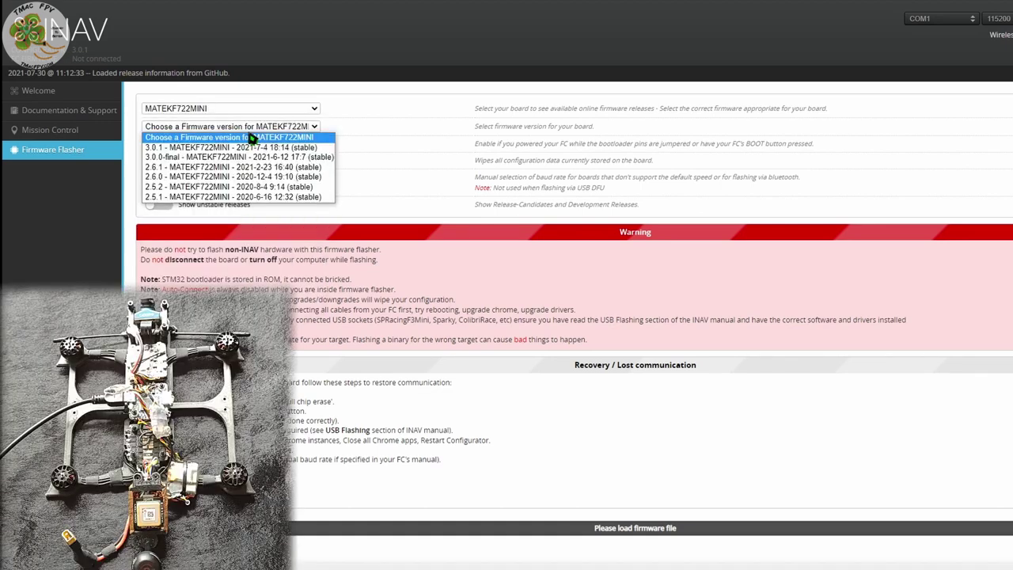
click(212, 149)
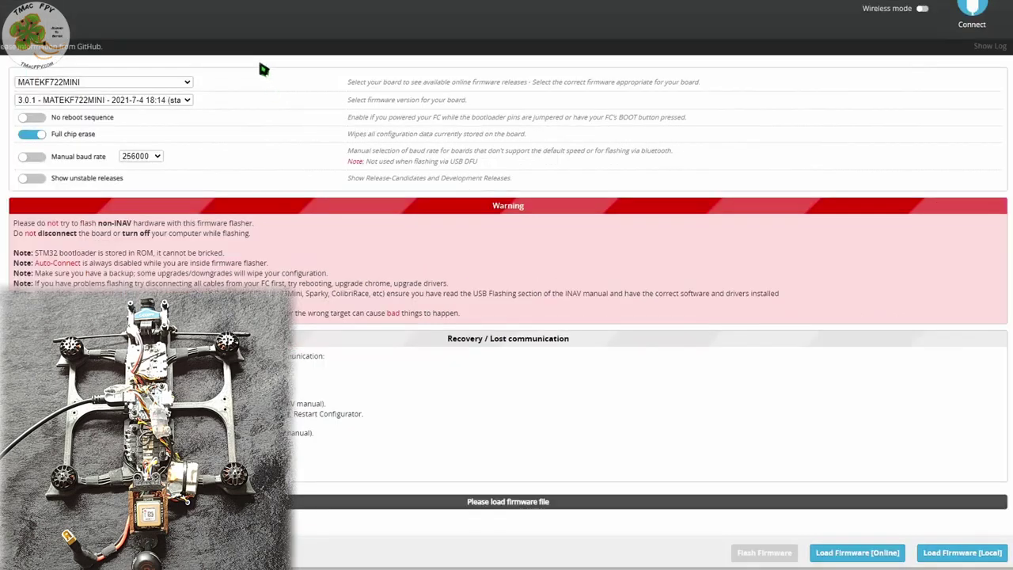
click(886, 554)
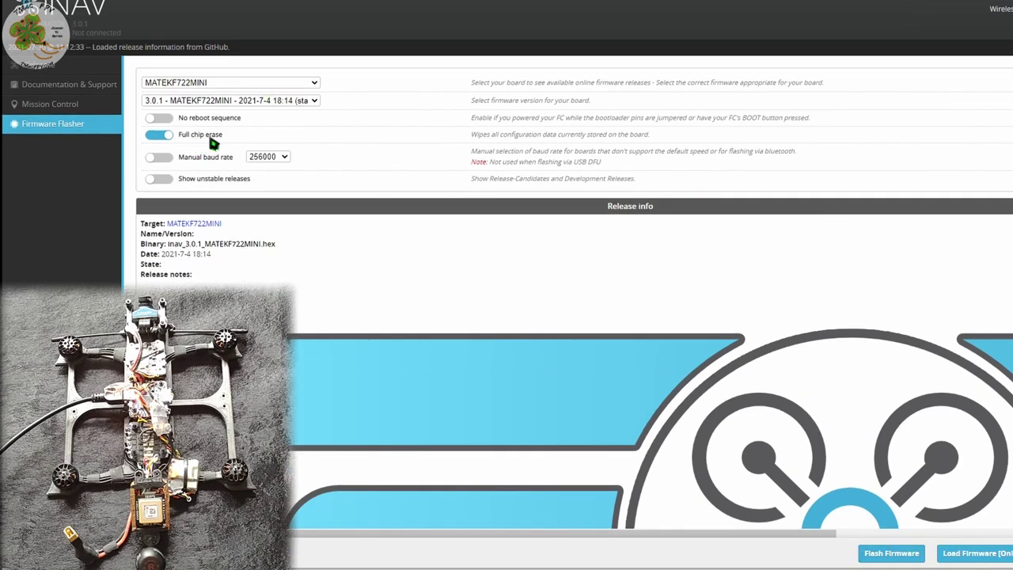
Flash the loaded INAV 3.0.1 firmware onto the flight controller and review the flasher page
click(890, 554)
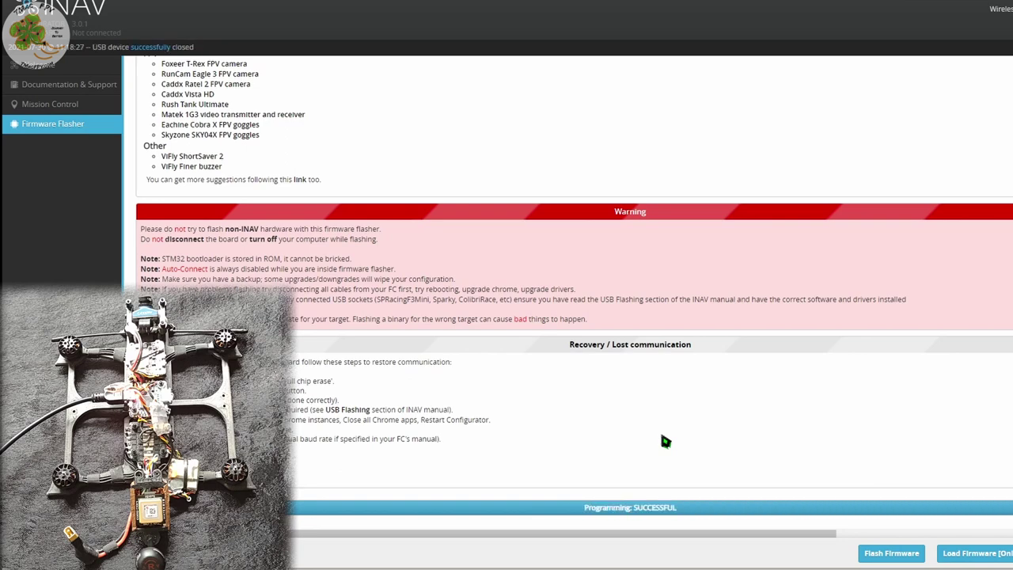
scroll(341, 205, up, 4)
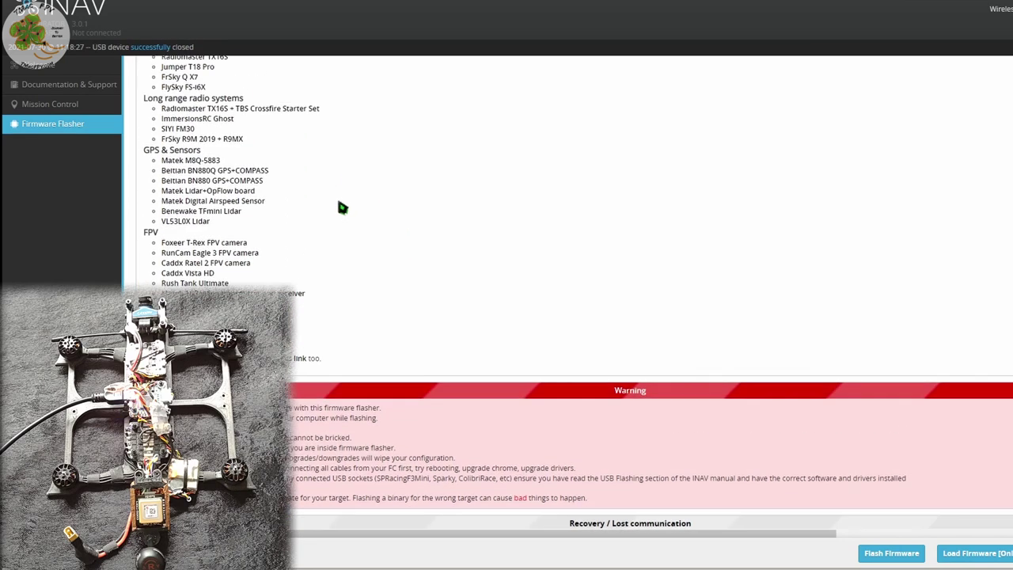
scroll(340, 204, up, 10)
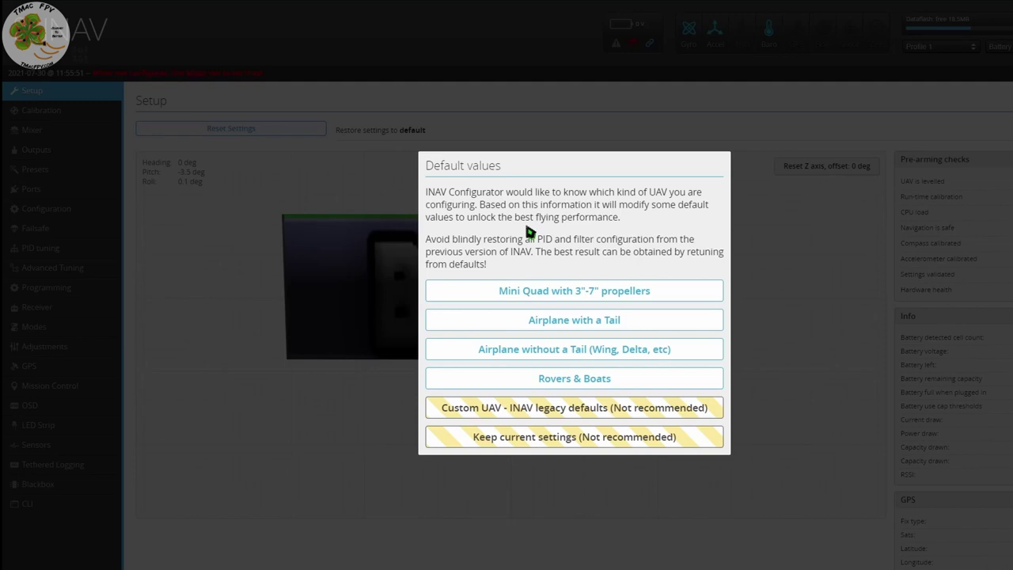
Apply the defaults for a Mini Quad with 3"-7" propellers and start the six-position accelerometer calibration
click(580, 291)
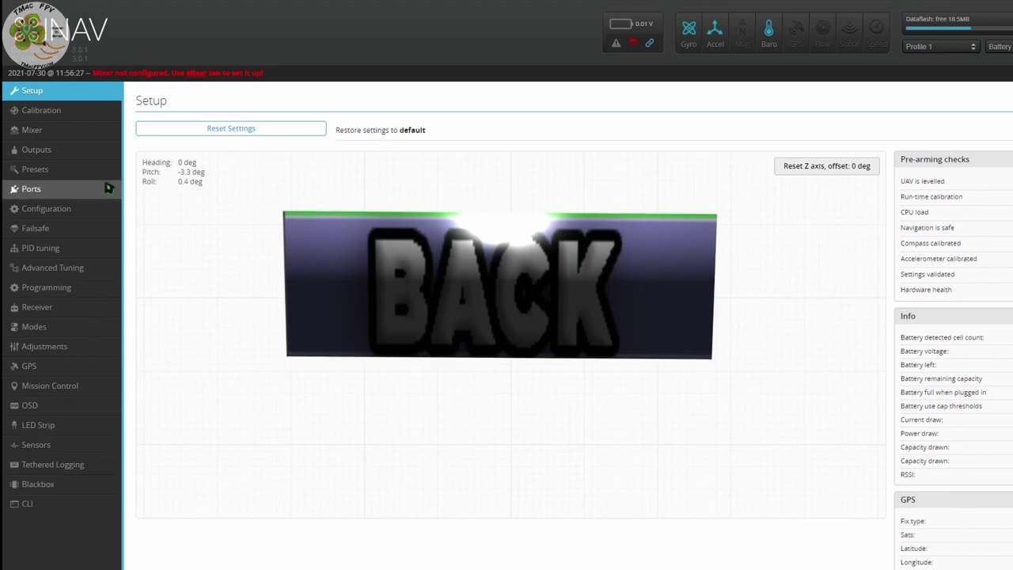
click(84, 118)
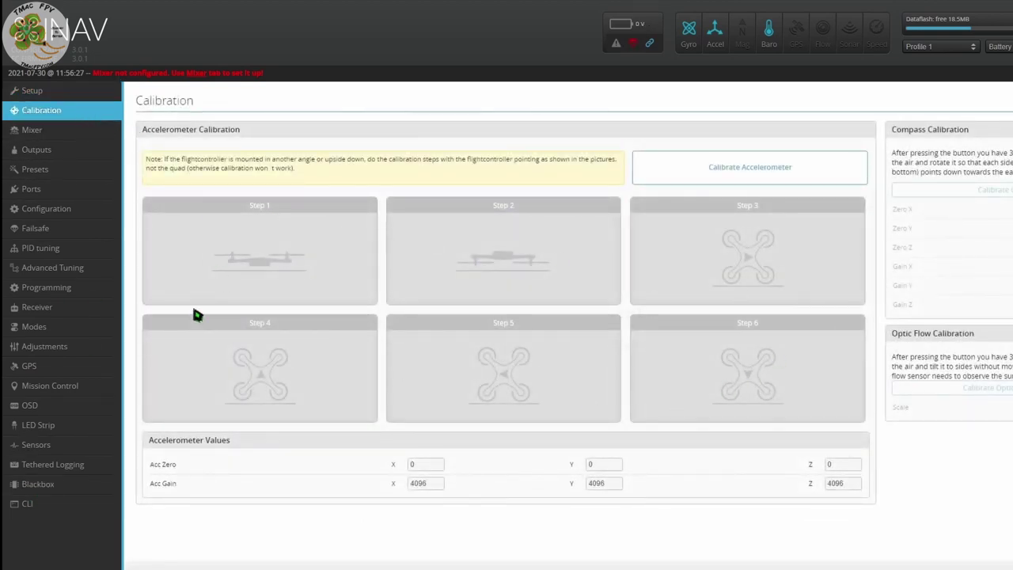
click(756, 170)
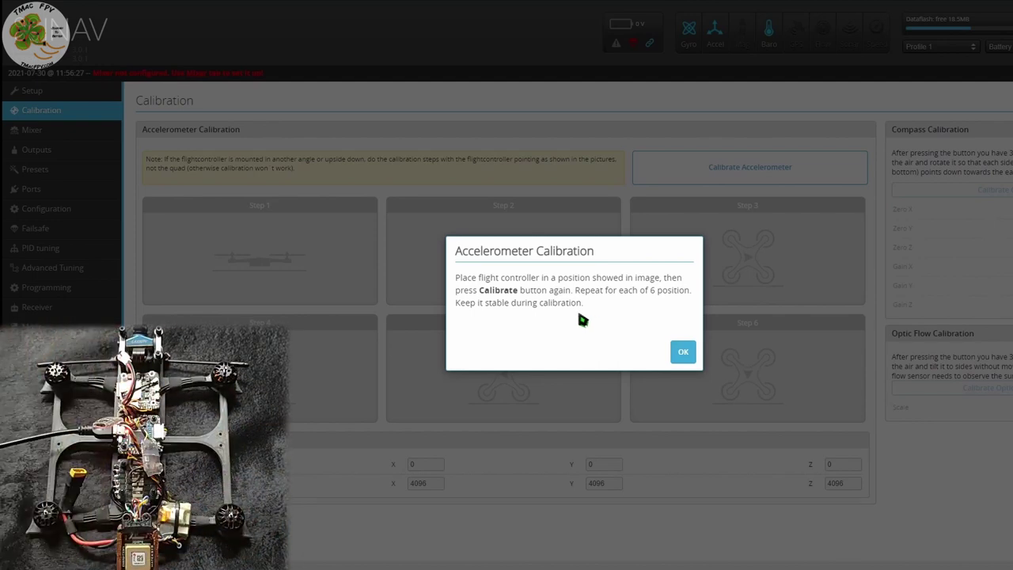
click(685, 353)
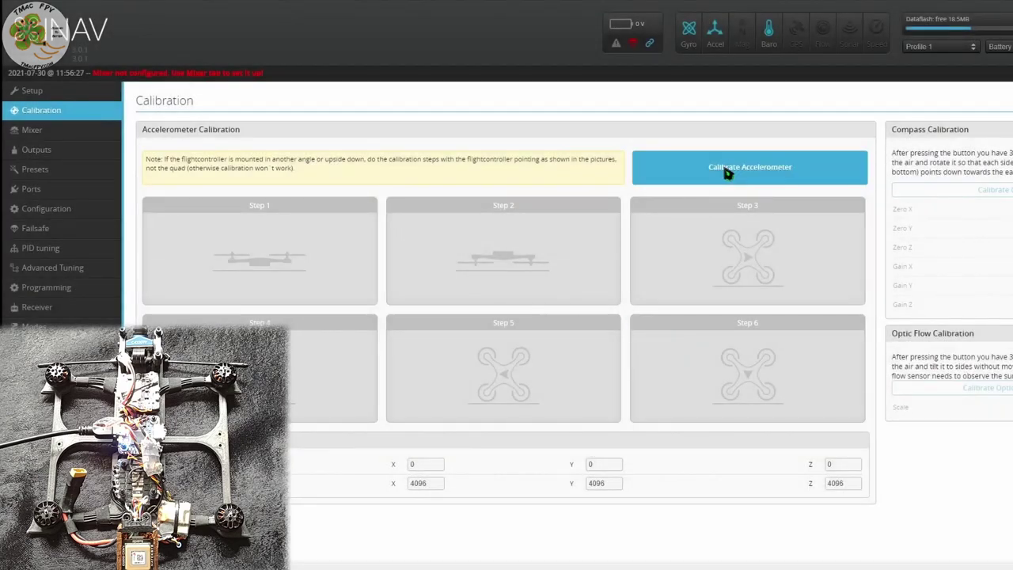
Calibrate the accelerometer in each of the six pictured flight controller positions, then save and reboot
click(725, 173)
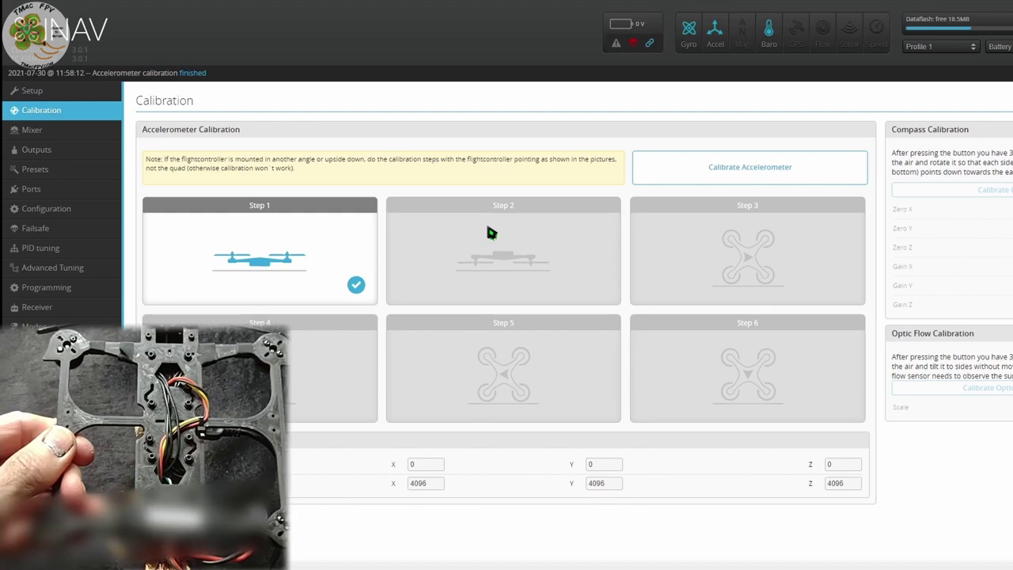
click(646, 175)
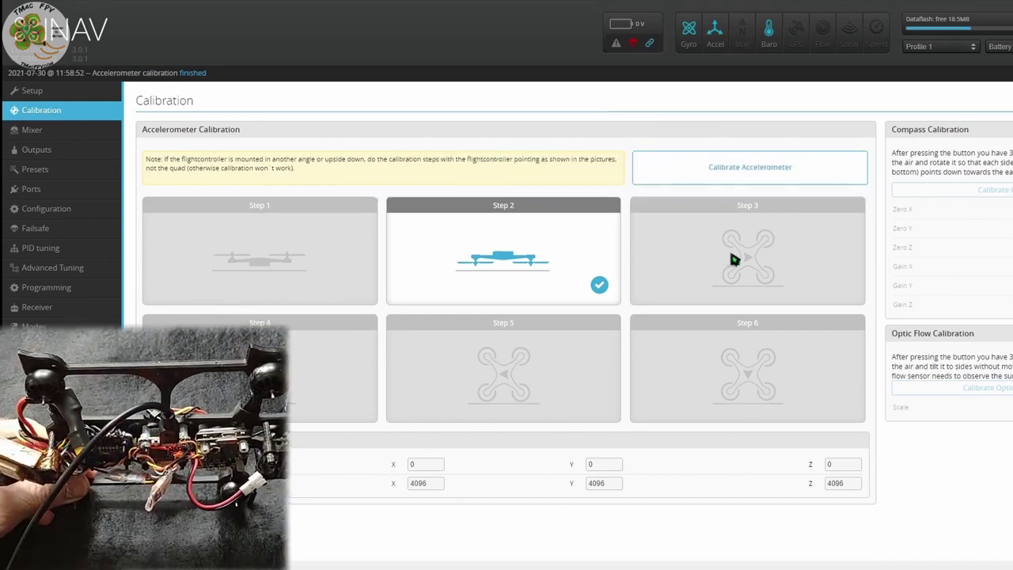
click(762, 168)
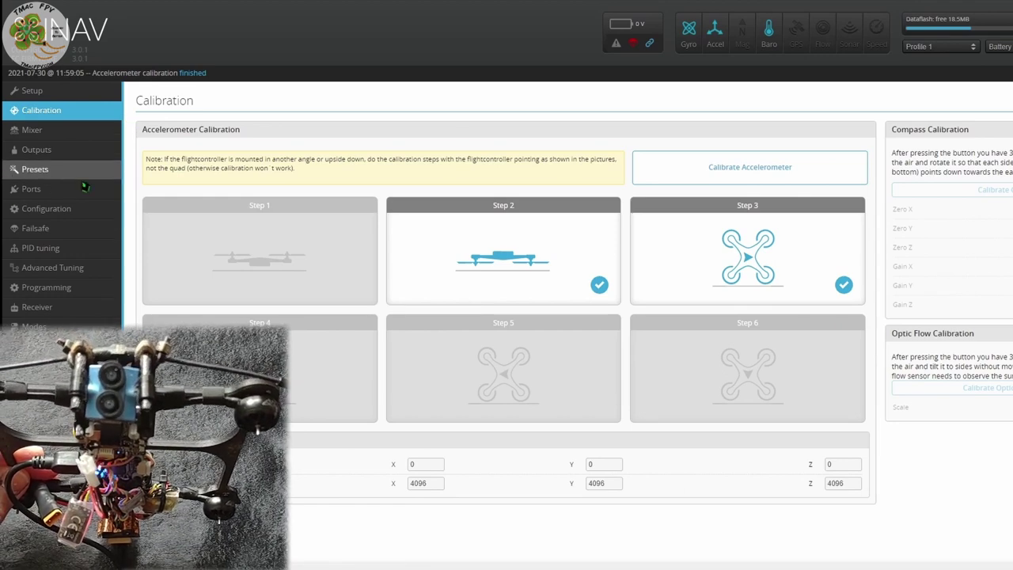
click(786, 177)
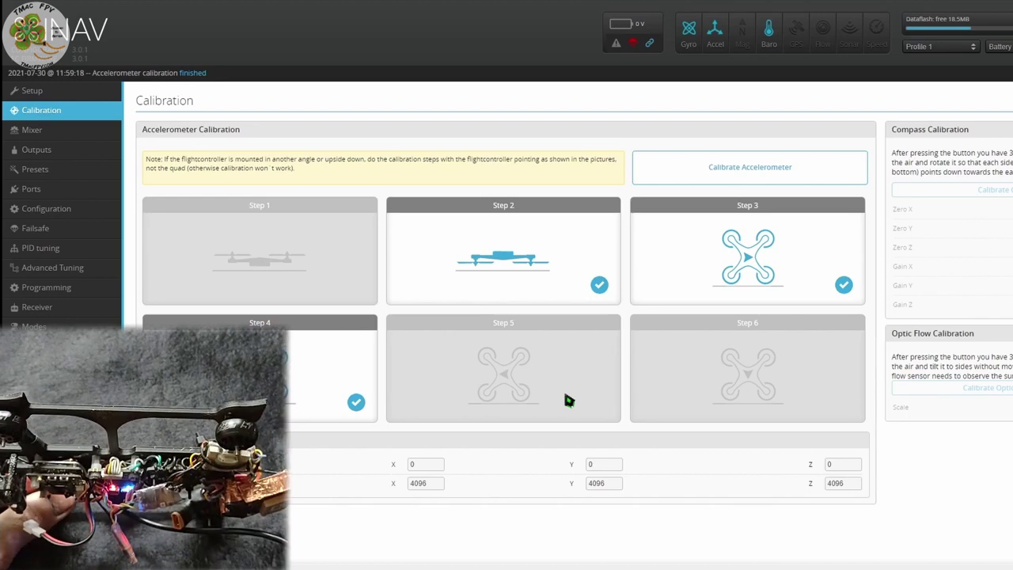
click(731, 171)
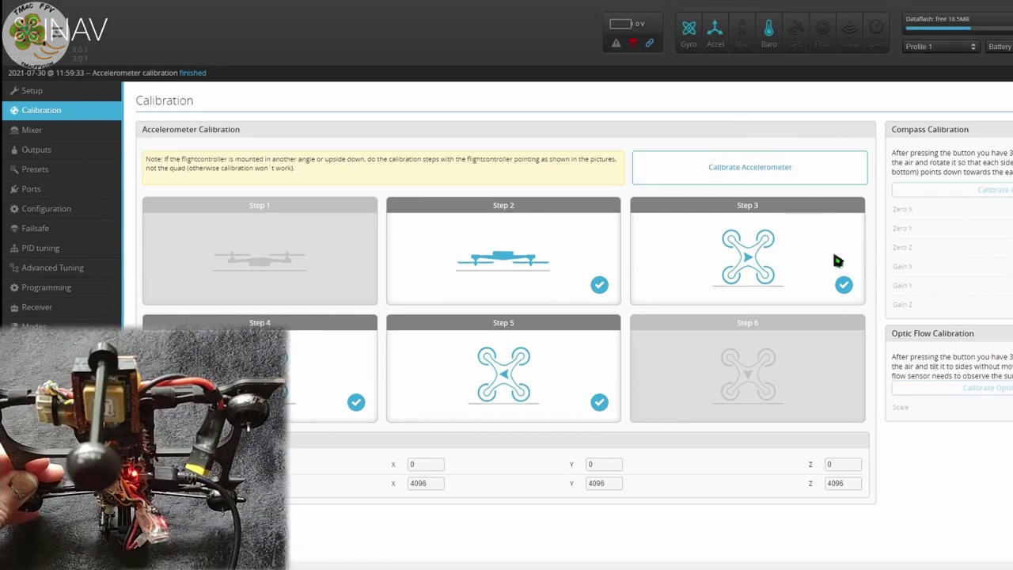
click(761, 171)
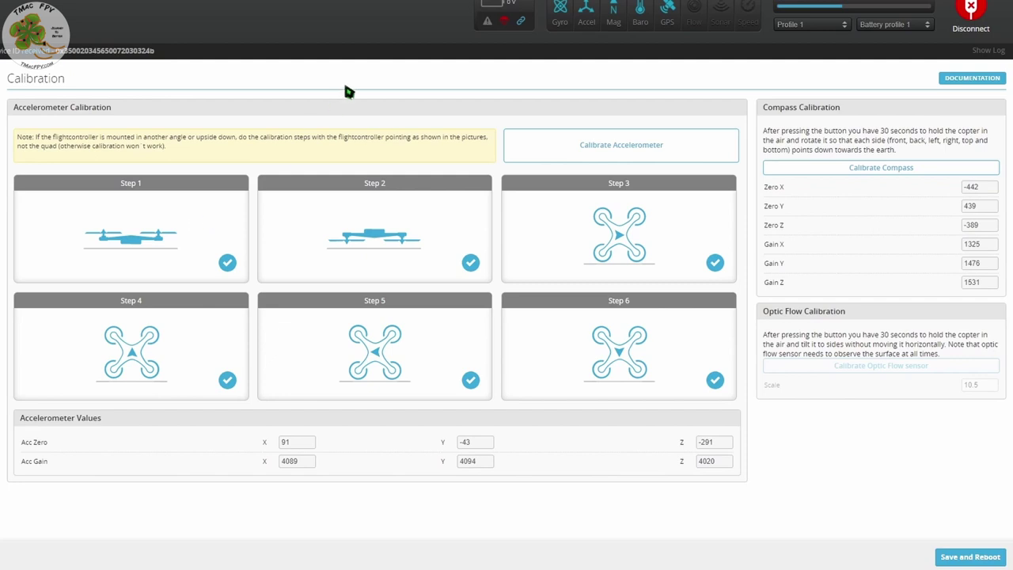
click(962, 561)
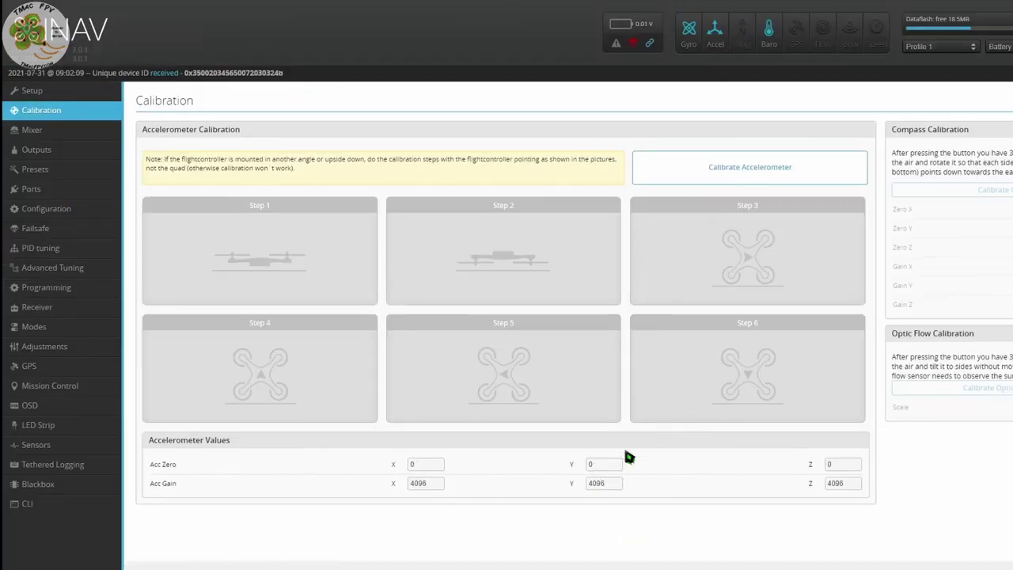
Choose the Multirotor platform type with the Quad X mixer preset and load that mixer
click(61, 133)
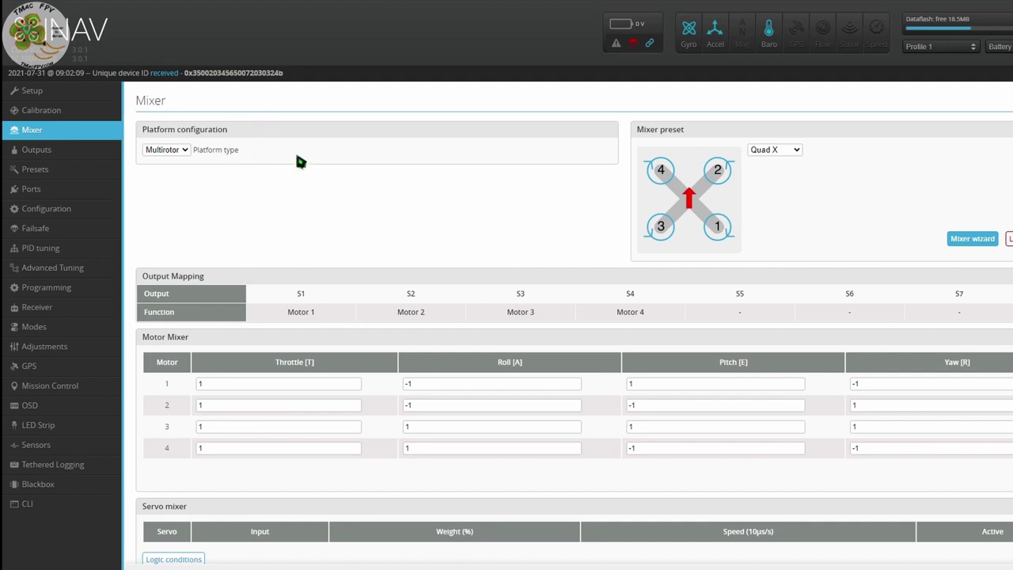
click(181, 152)
click(181, 162)
click(798, 151)
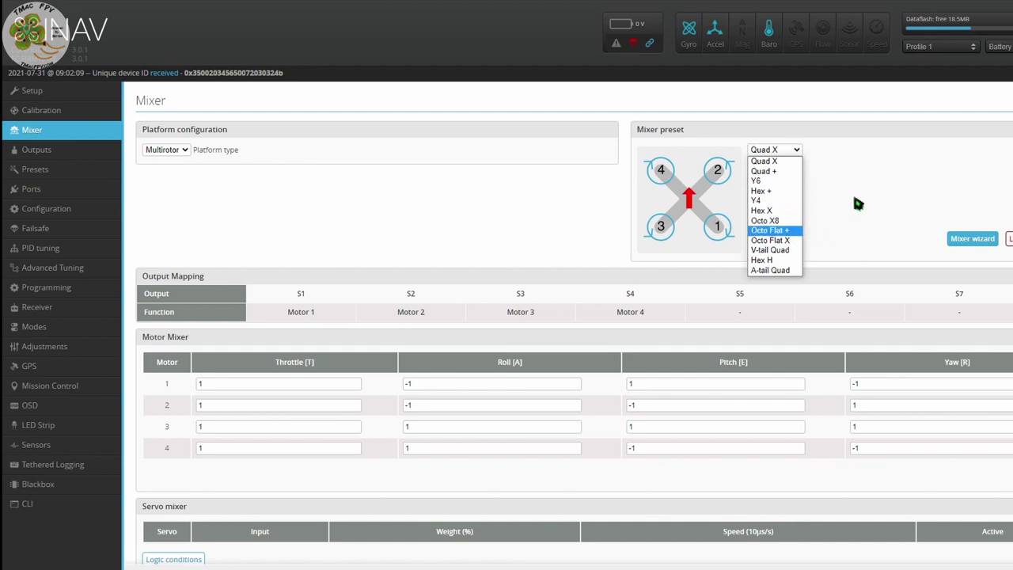
click(798, 155)
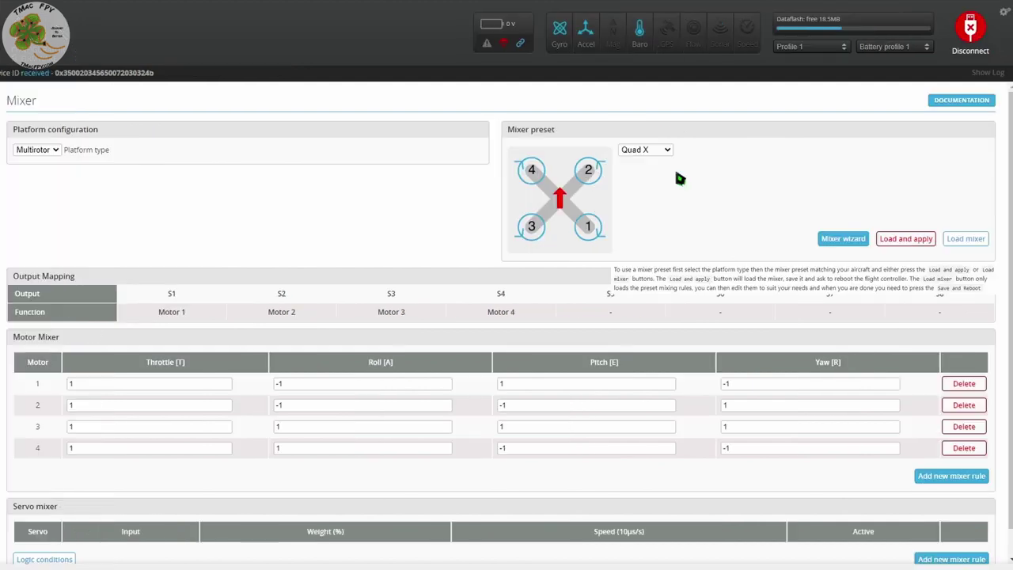
click(959, 242)
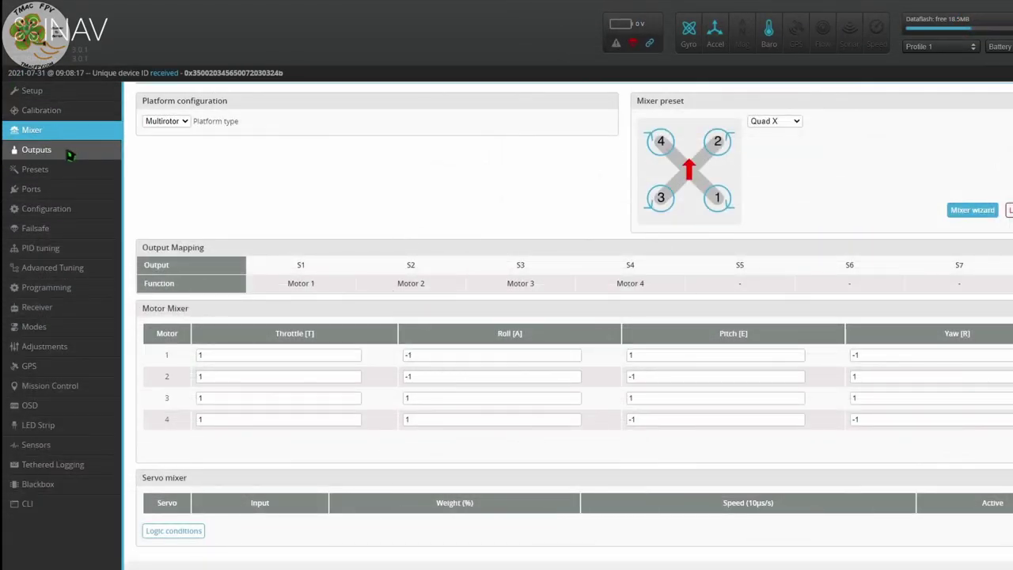
Enable motor and servo output and set the ESC protocol to DSHOT600
click(69, 153)
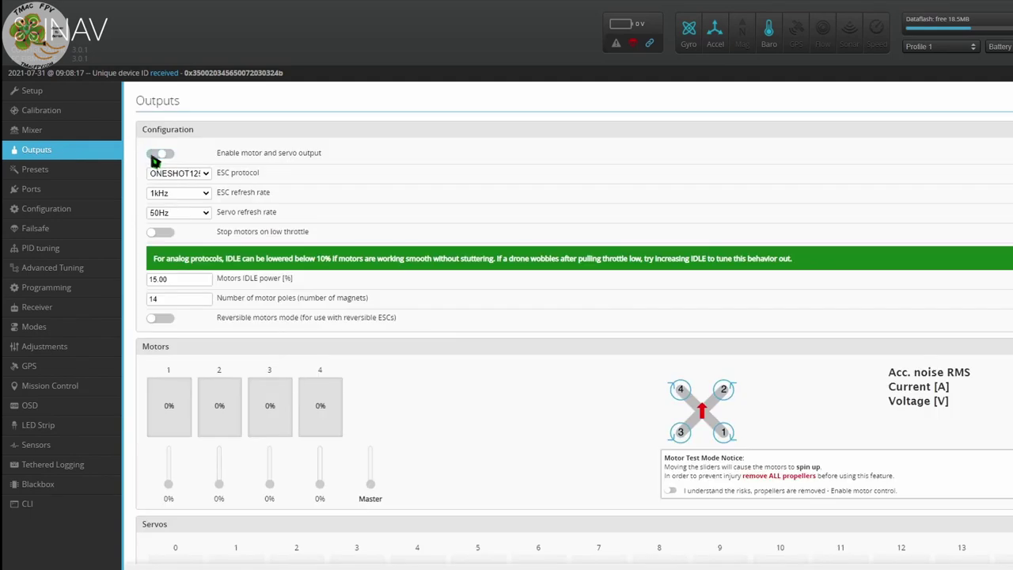
click(156, 156)
click(208, 174)
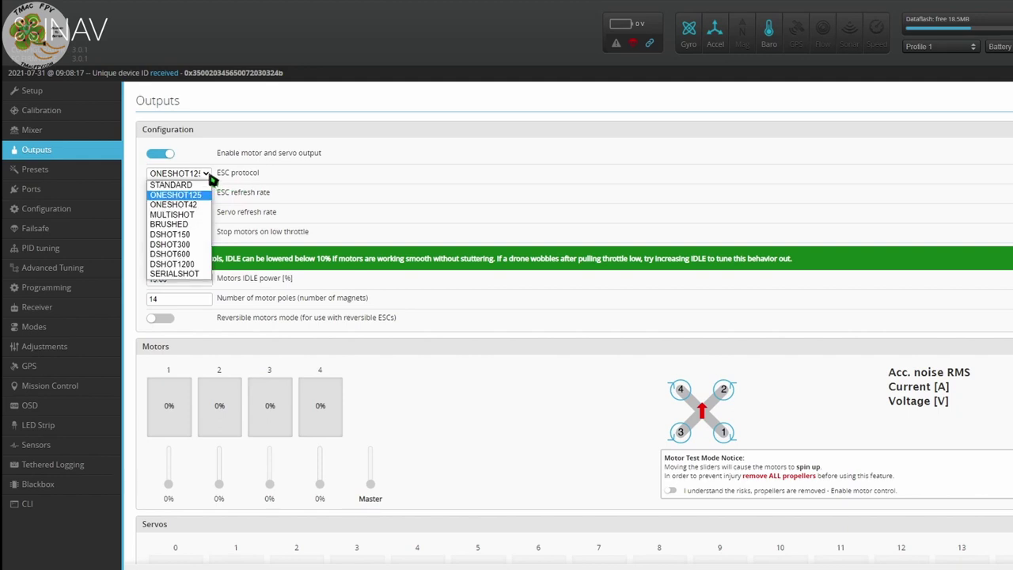
click(198, 254)
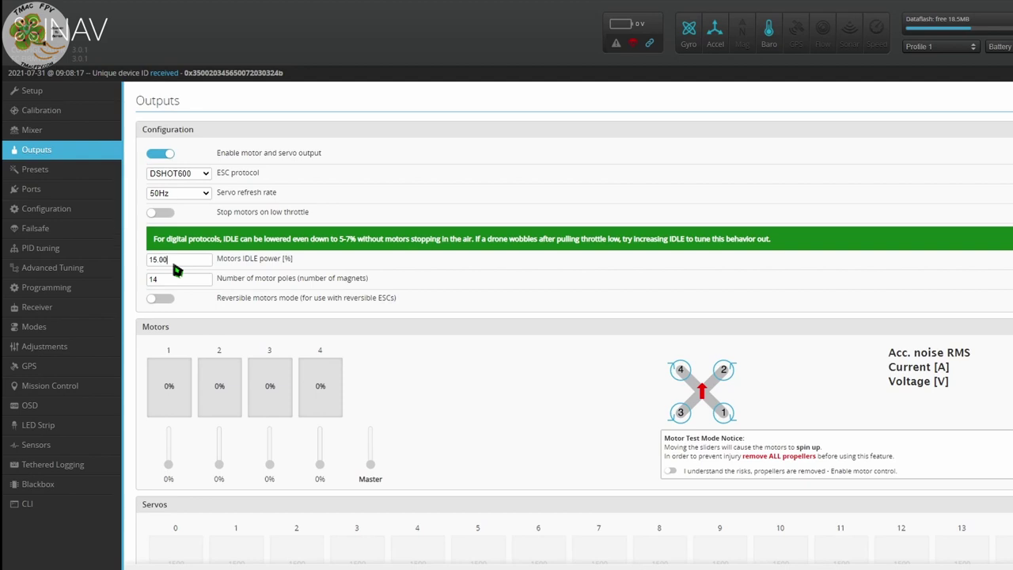
Set the motors' idle power to 5% and the number of motor poles to 12
drag(173, 266, 155, 265)
text(5)
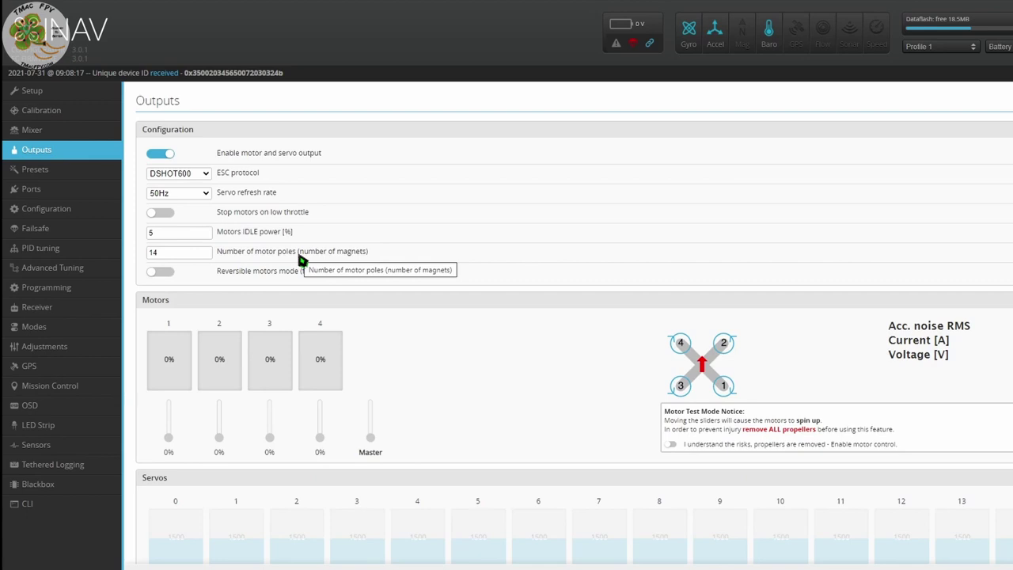
double_click(159, 258)
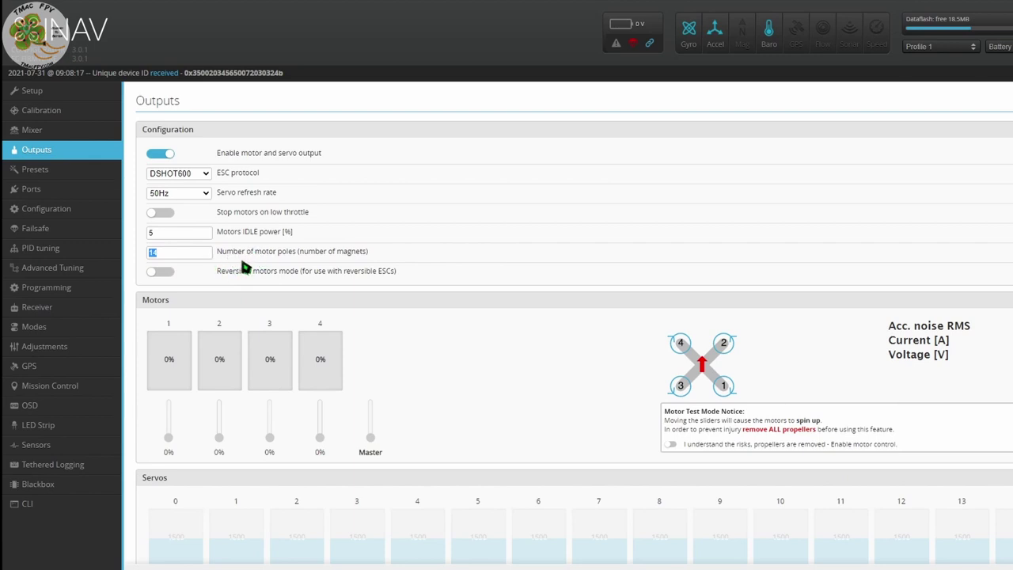
text(12)
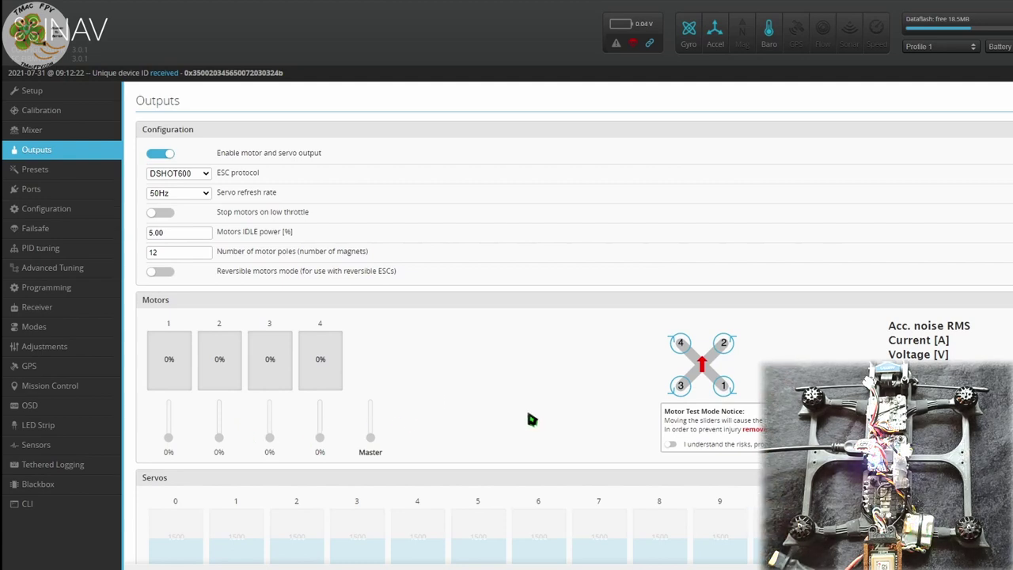
Enable motor control for testing and spin motors 1 to 4 one at a time to check their order
click(671, 445)
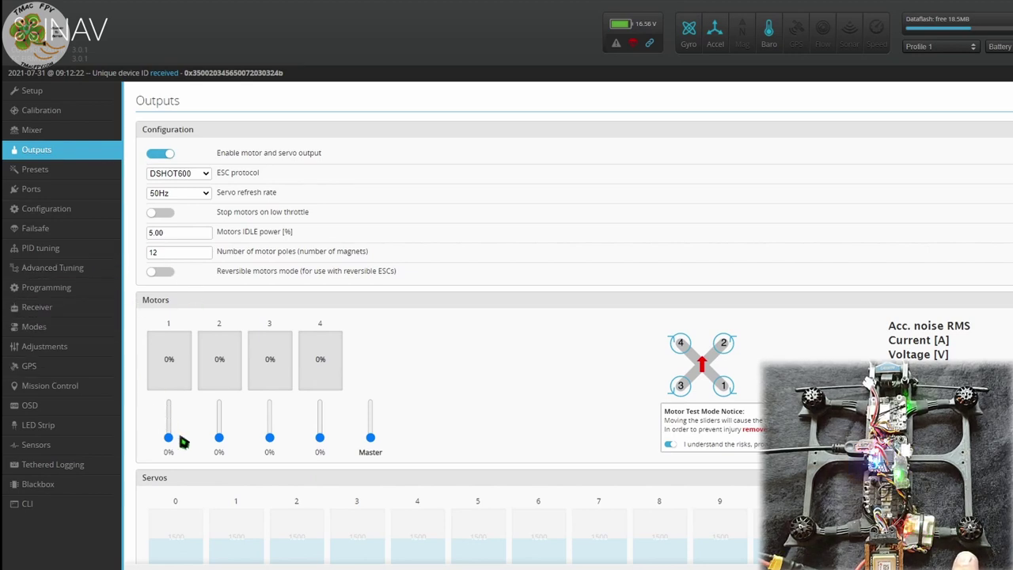
mouse_move(171, 438)
mouse_down()
mouse_move(178, 423)
mouse_move(177, 446)
mouse_up()
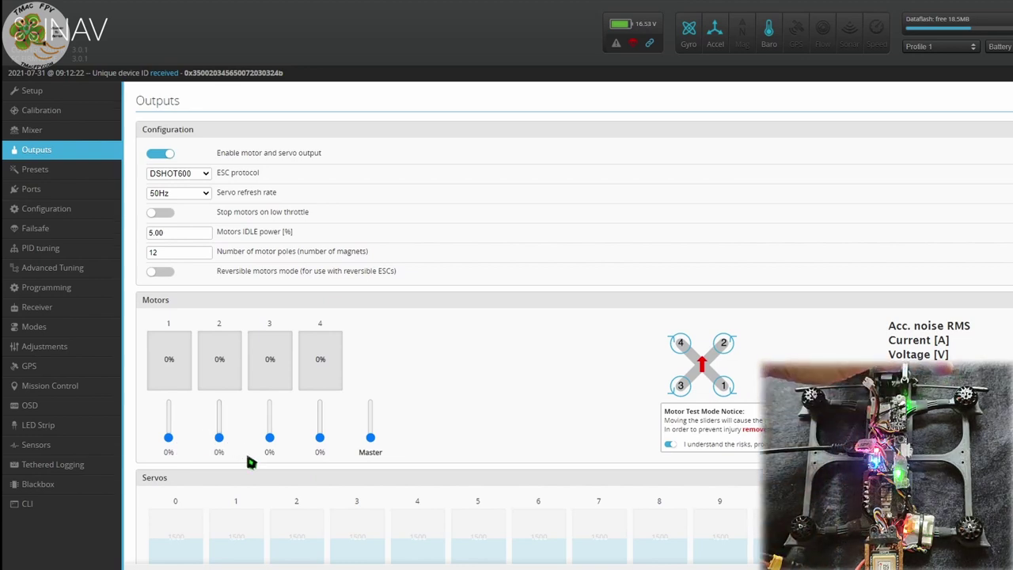
drag(233, 433, 248, 475)
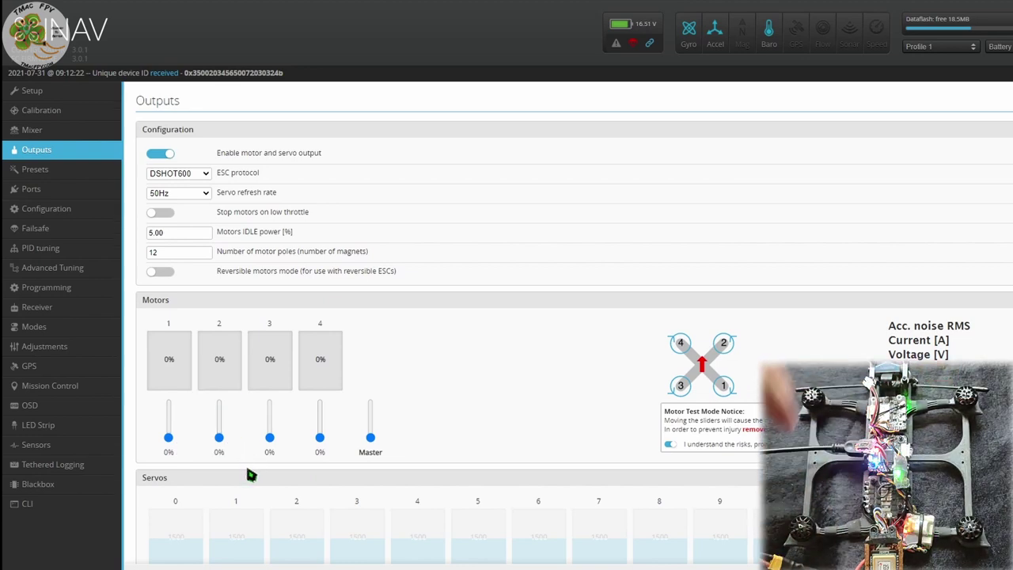
drag(269, 438, 269, 474)
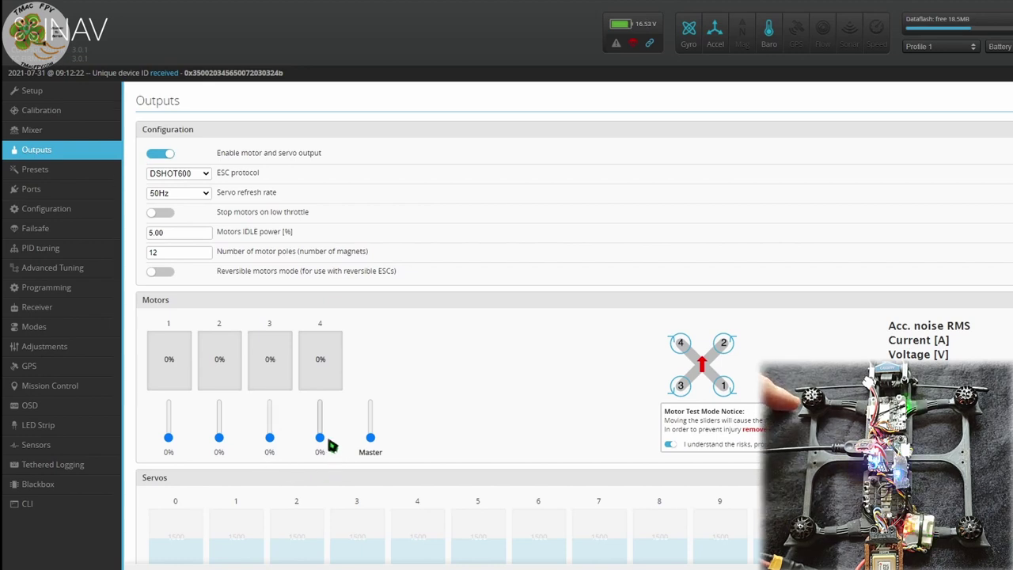
drag(320, 438, 333, 475)
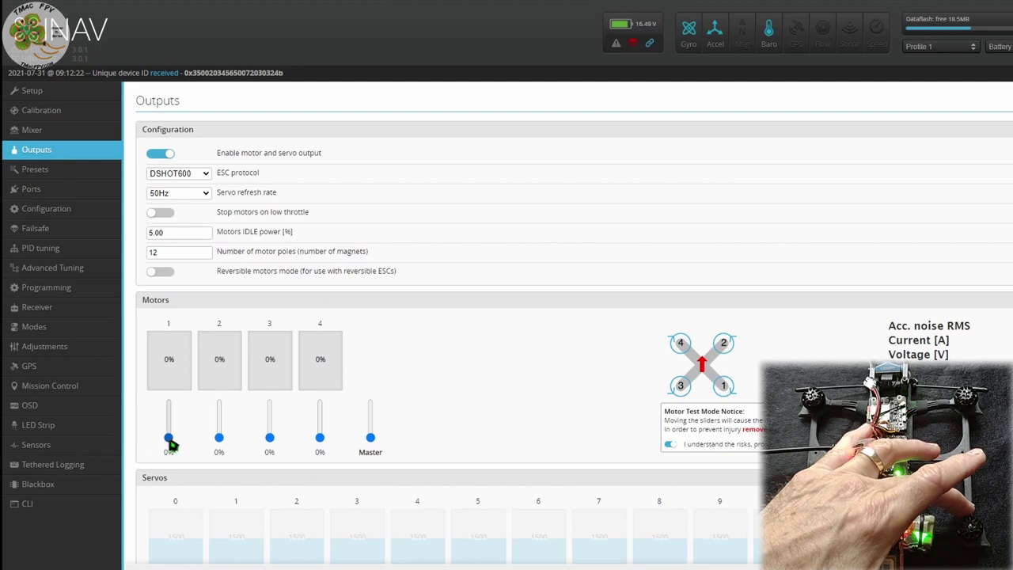
Run motors 1 to 4 individually once more to check each one's rotation direction
drag(170, 443, 171, 452)
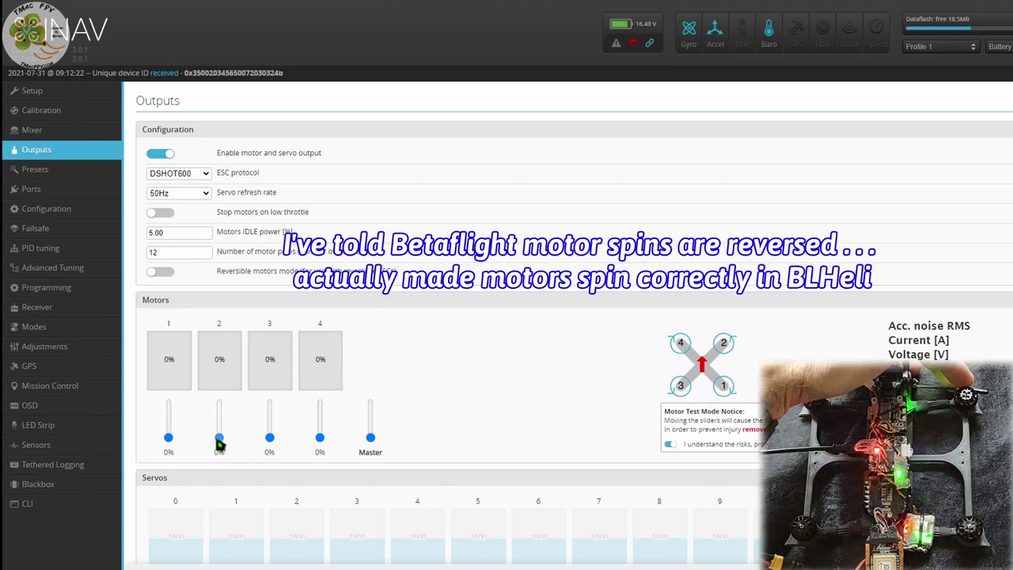
mouse_move(219, 445)
mouse_down()
mouse_move(220, 433)
mouse_move(232, 458)
mouse_up()
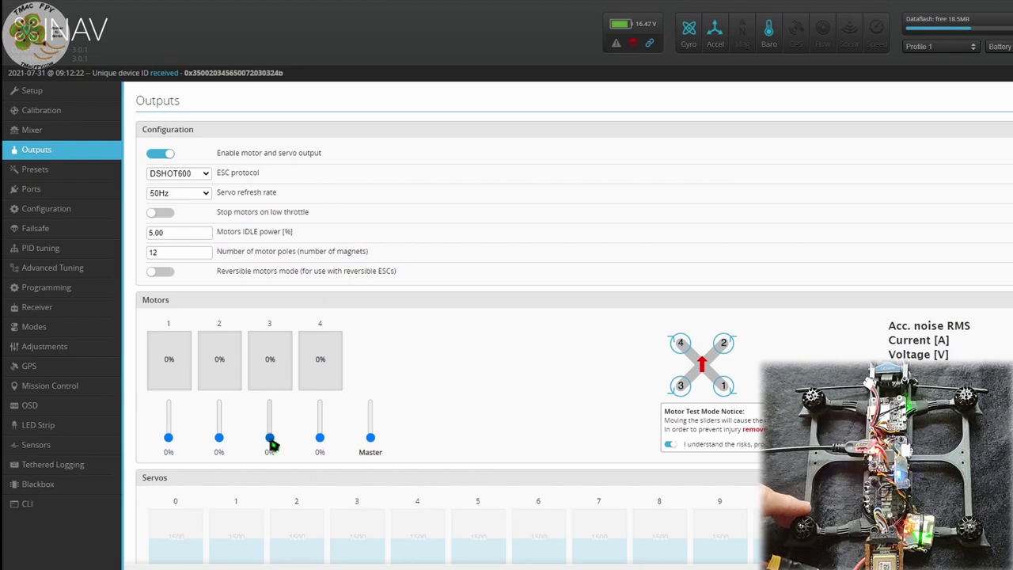
drag(272, 441, 273, 449)
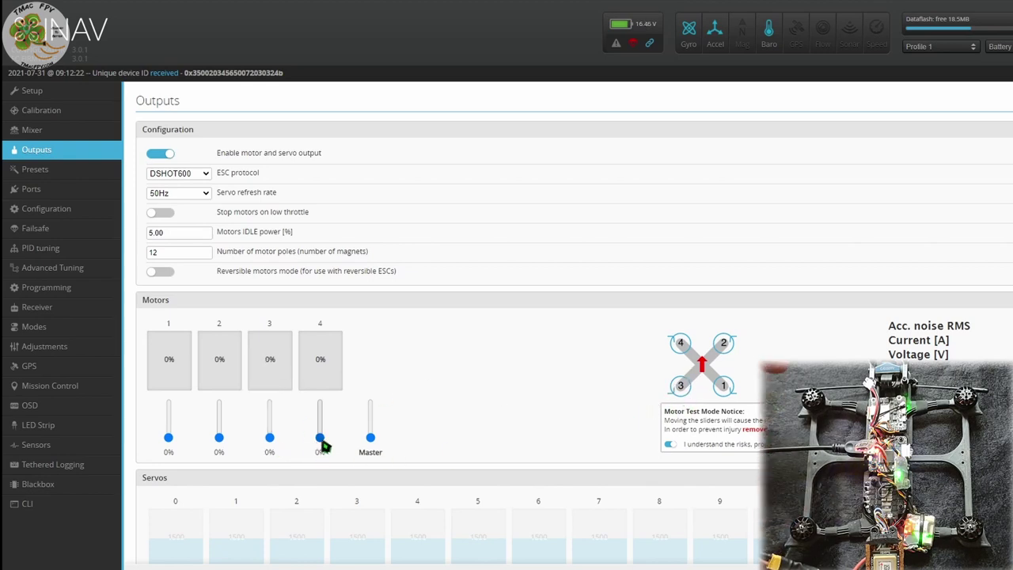
drag(322, 443, 338, 465)
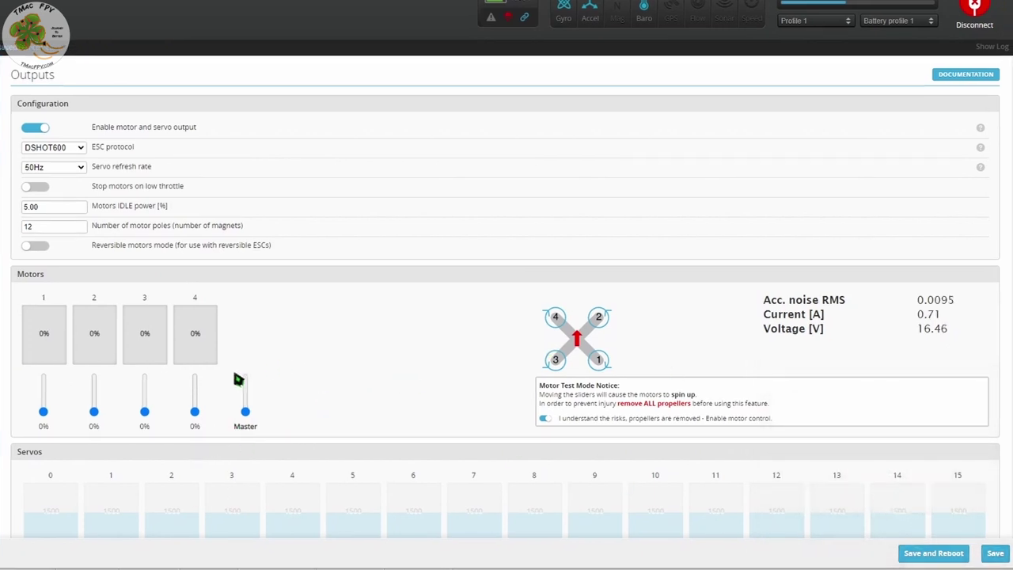
Set MOTOR_DIRECTION_INVERTED = ON through the CLI and save the configuration
click(2, 505)
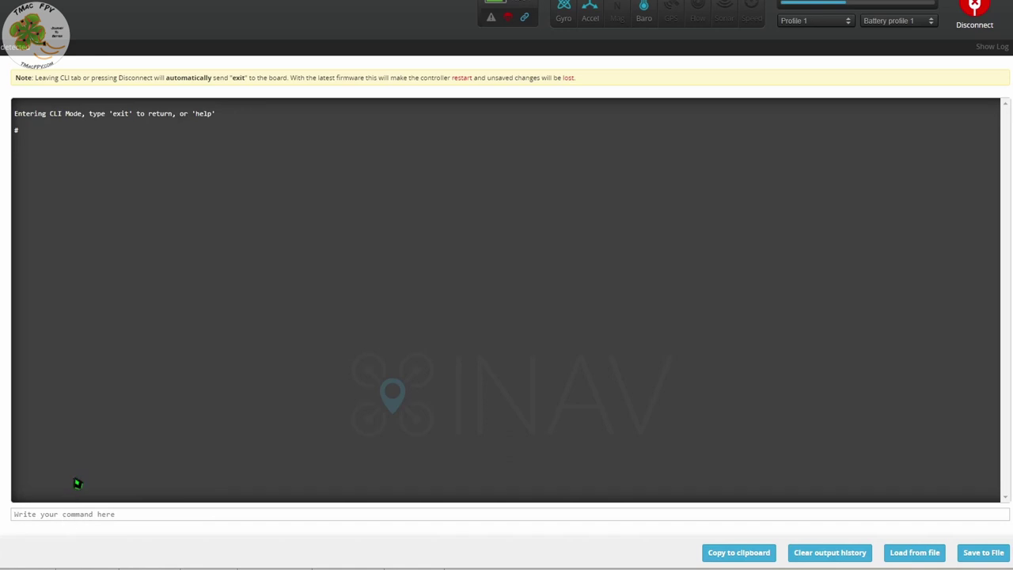
text(se)
text(T MOTOR_DIRECTION_INVERTED = ON)
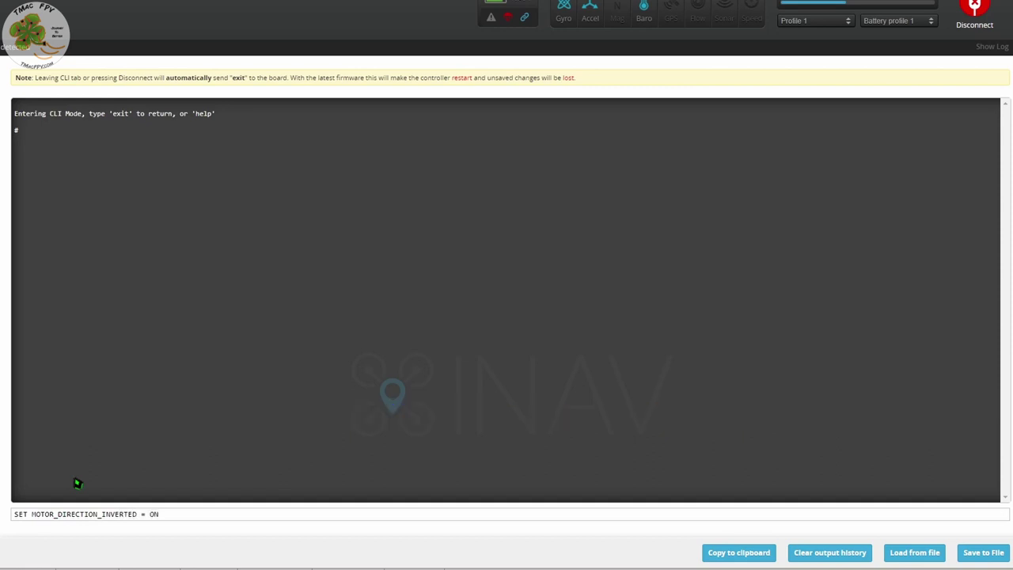
key(Return)
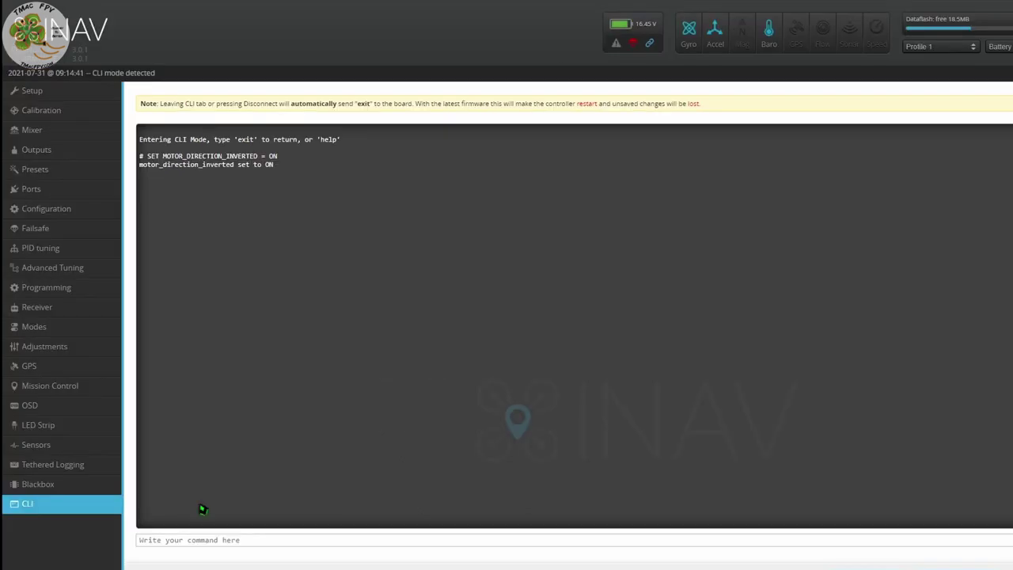
text(sa)
key(Return)
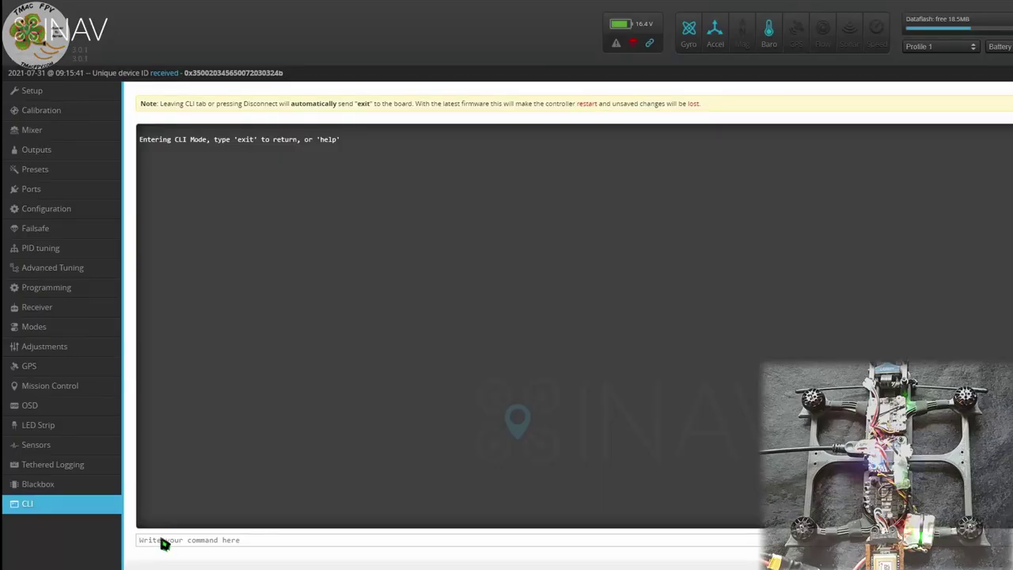
Query the inverted settings in the CLI with "get inverted"
text(get inverted)
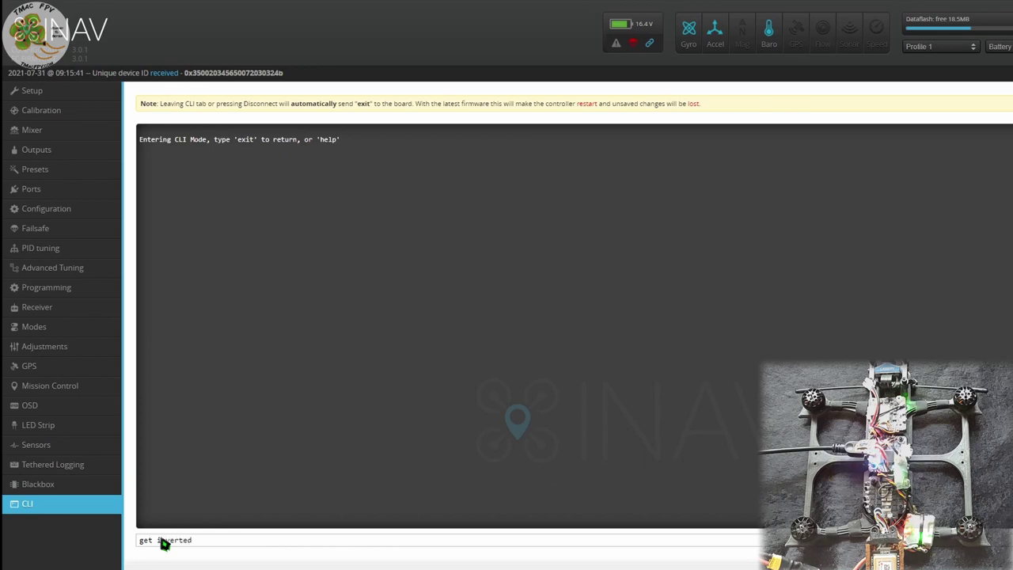
key(Return)
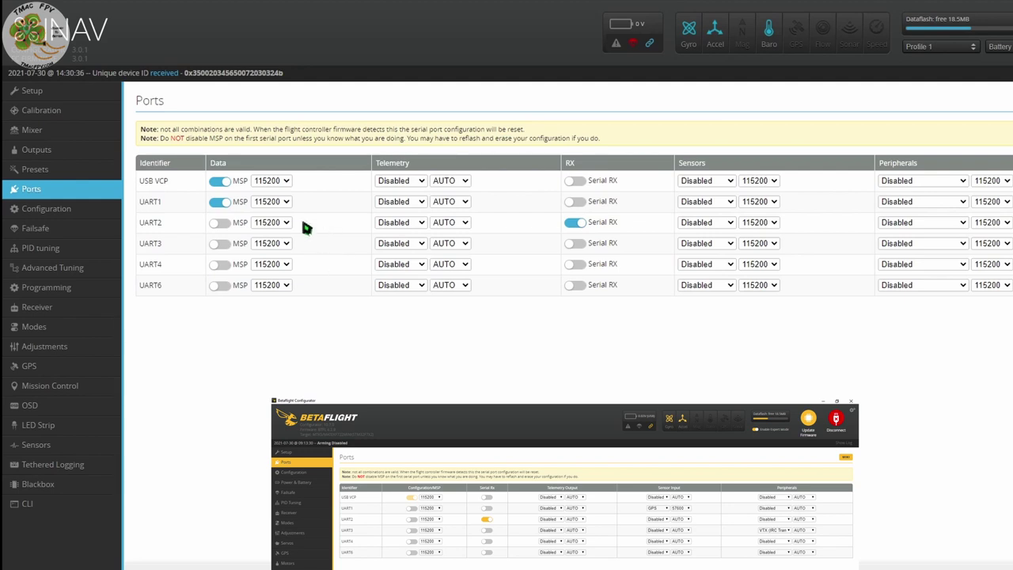
Assign UART1 to the GPS sensor at 115200 baud with MSP off, checking the supported baud rates on the Matek M8Q-5883 product page
click(686, 204)
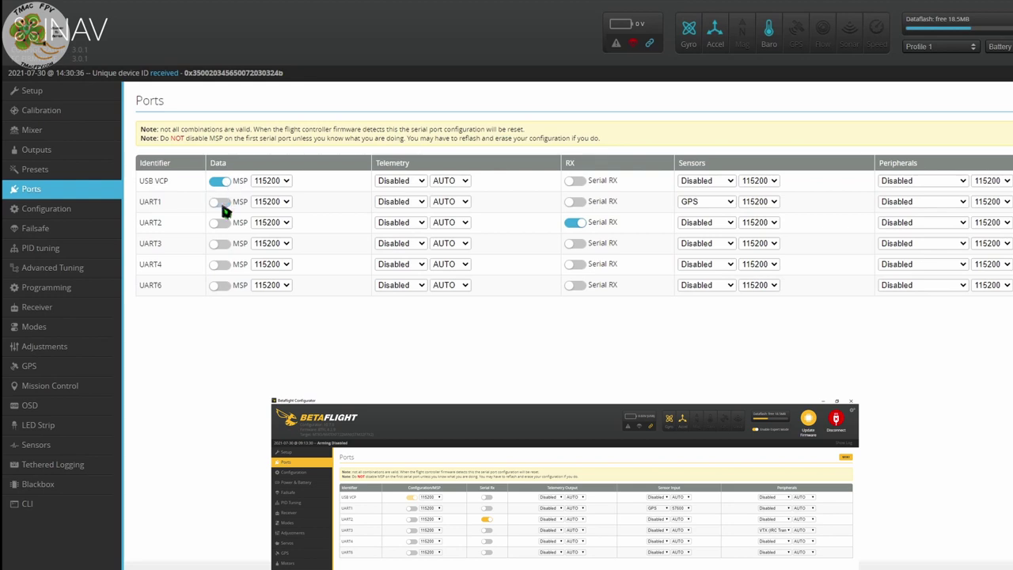
click(760, 201)
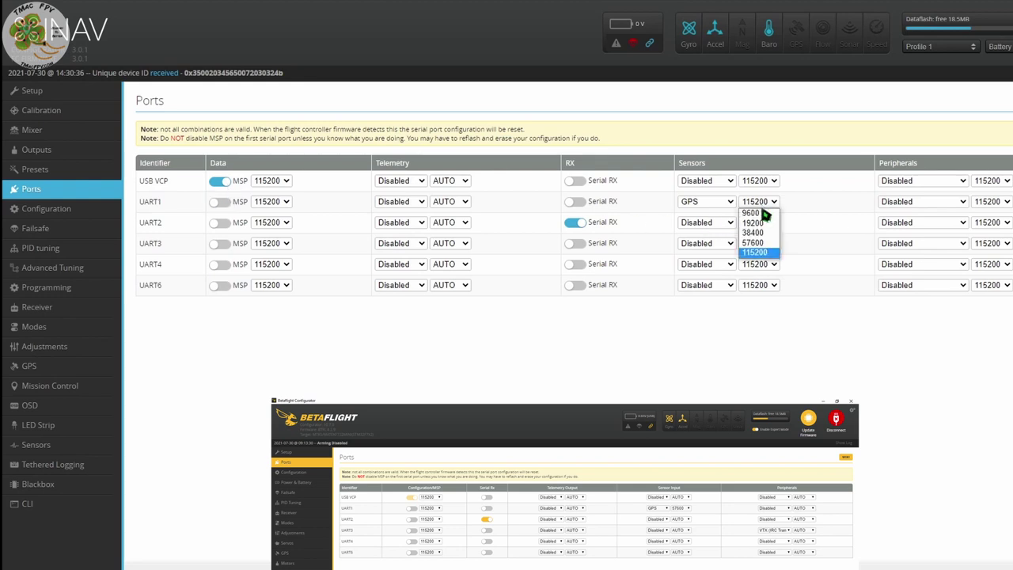
click(763, 204)
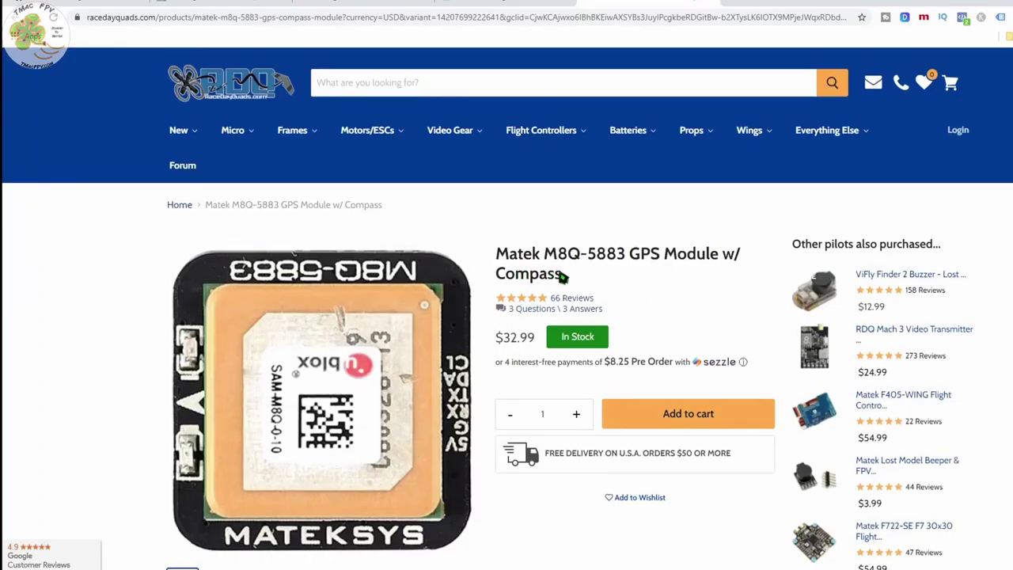
scroll(623, 277, down, 10)
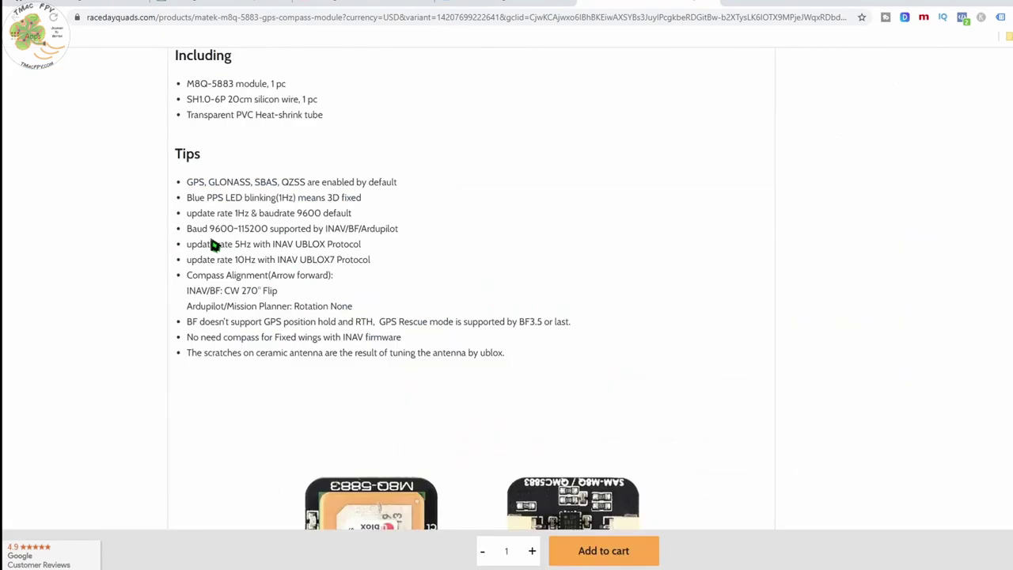
drag(192, 236, 402, 243)
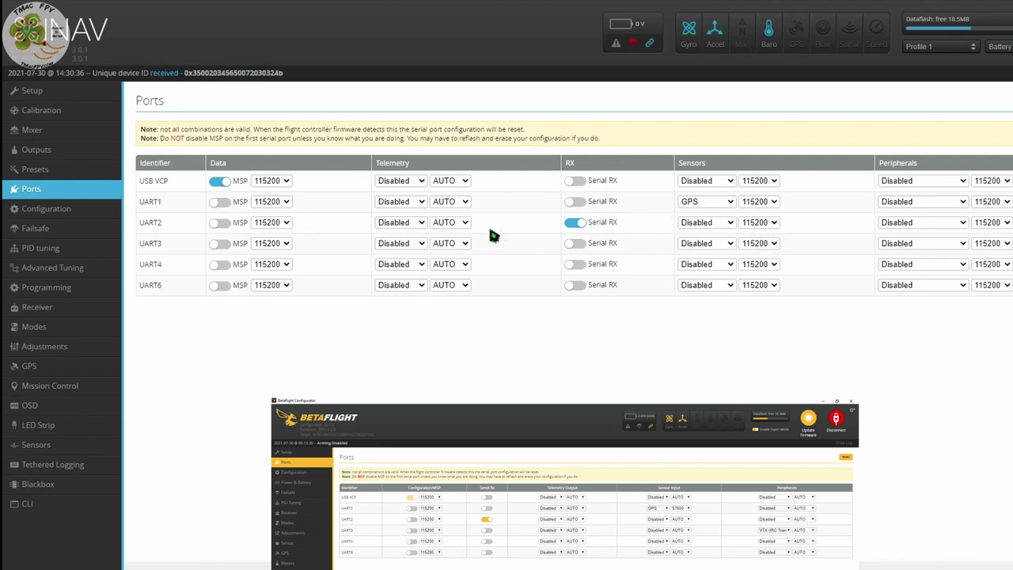
Set the UART3 peripheral to IRC Tramp, then save the ports and reboot
click(586, 227)
click(921, 244)
click(900, 293)
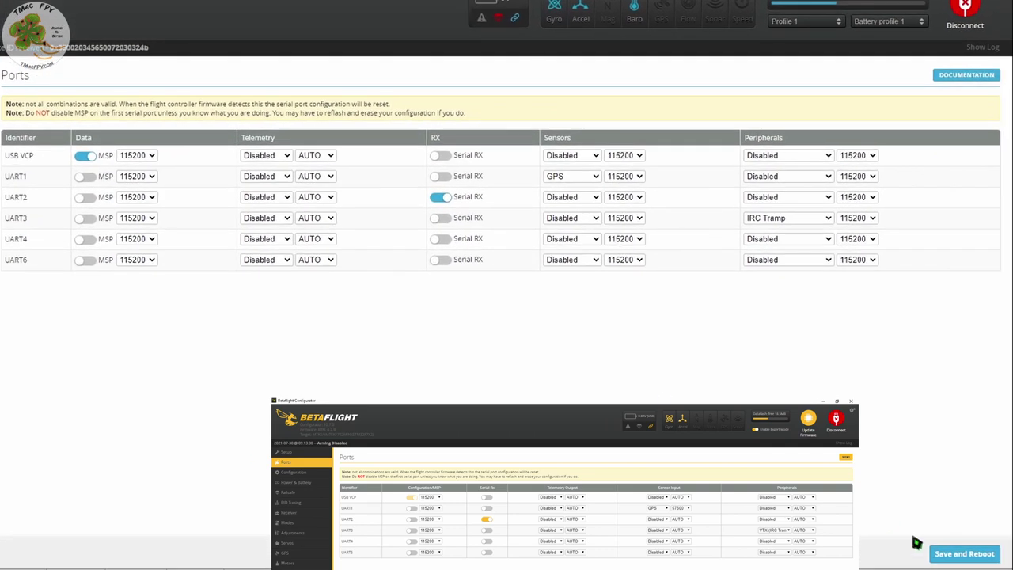
click(950, 553)
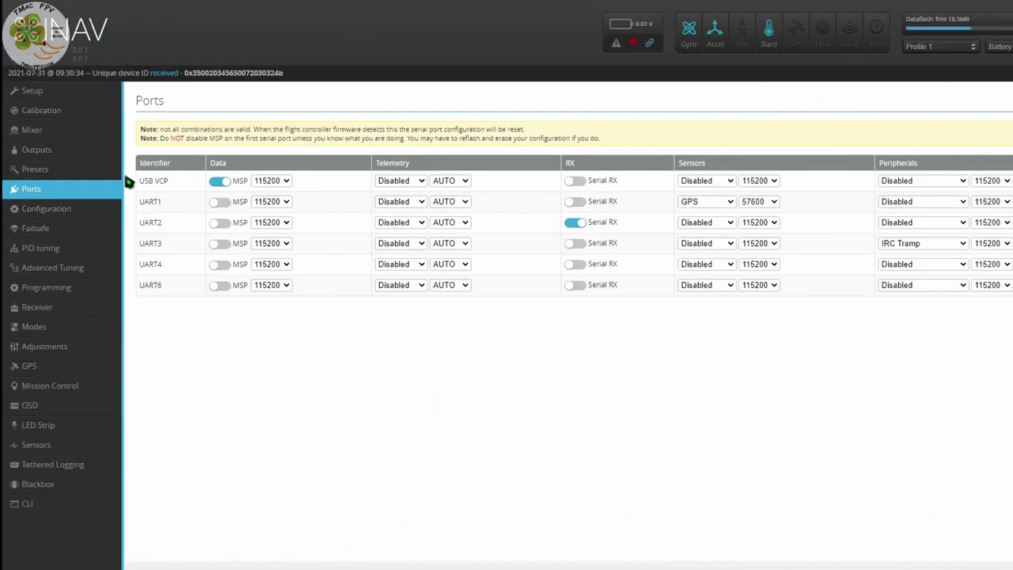
In the configuration, set the flight controller loop time to 4kHz, the magnetometer to QMC5883 and the barometer to DPS310
click(55, 209)
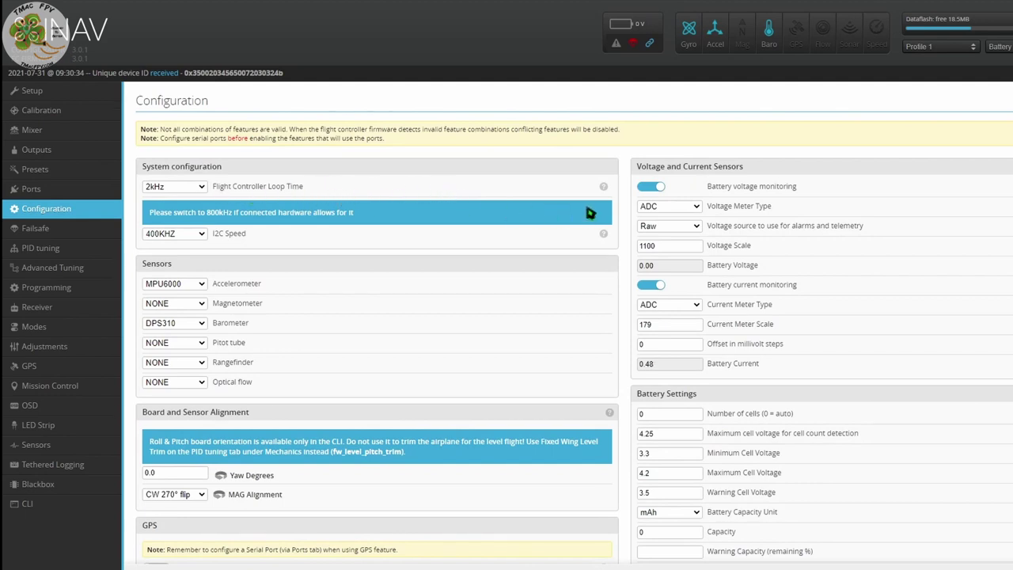
mouse_move(604, 190)
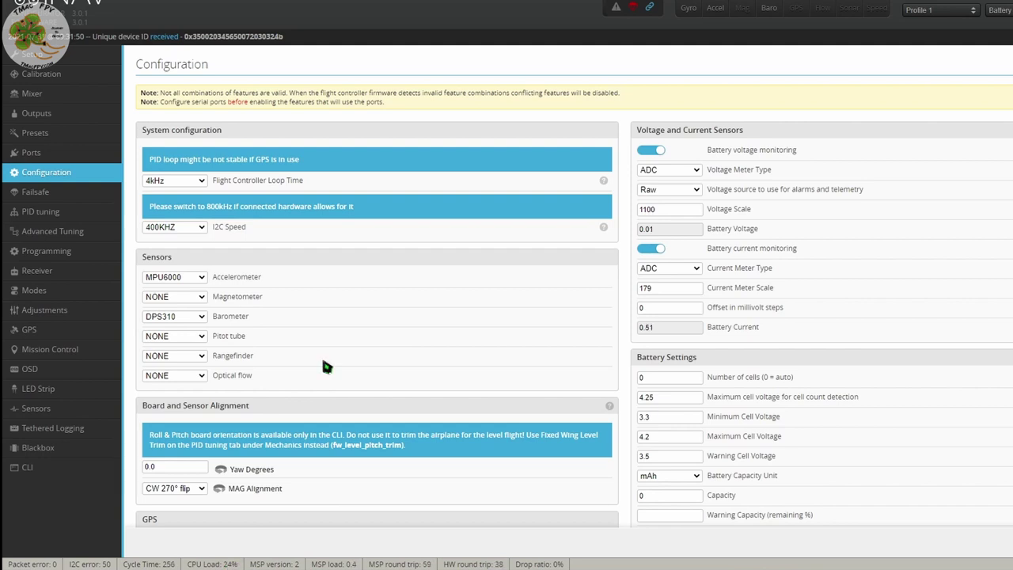
click(204, 298)
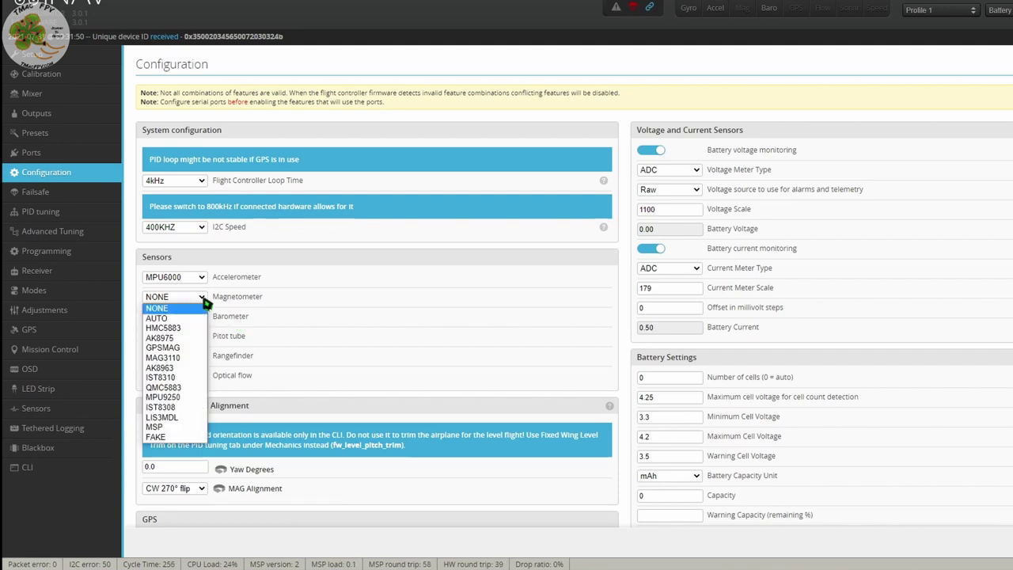
click(190, 394)
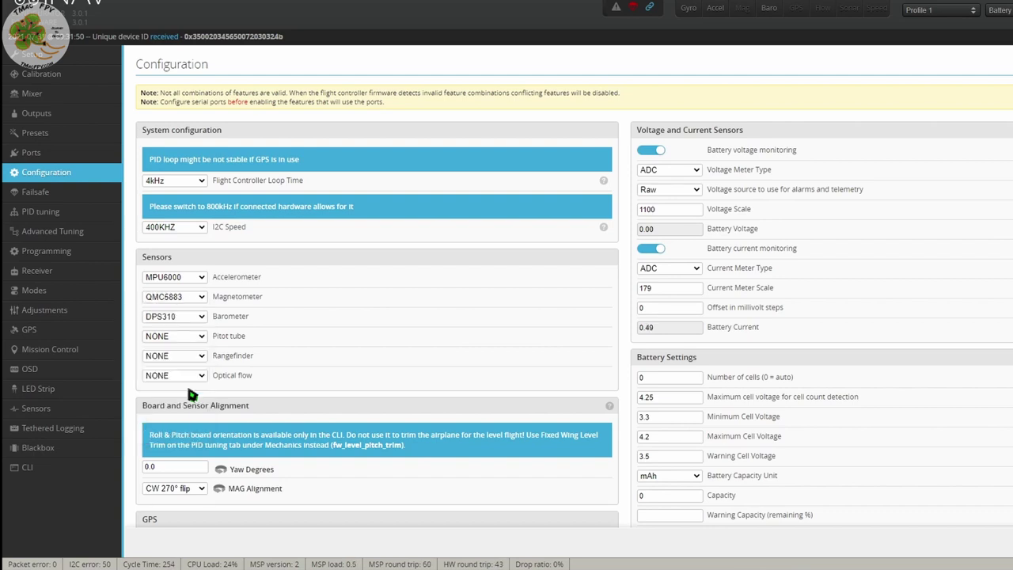
click(204, 318)
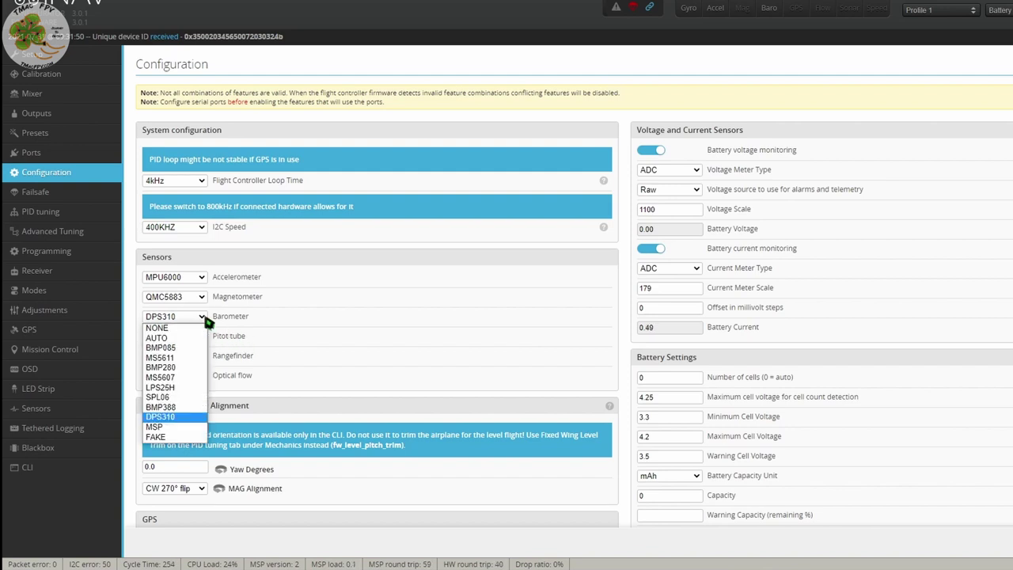
click(192, 418)
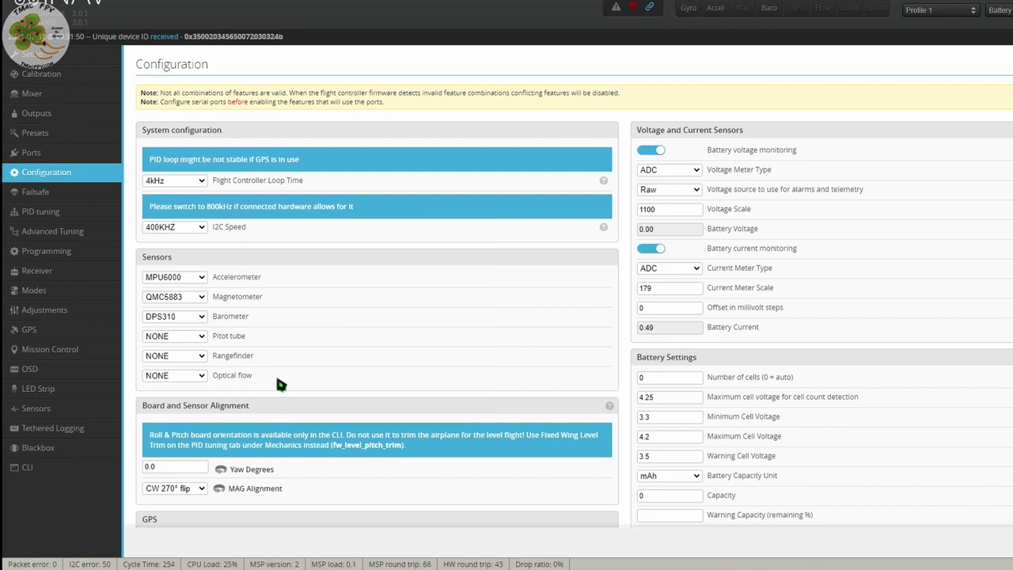
Set the magnetometer alignment to CW 90° flip
scroll(282, 379, down, 2)
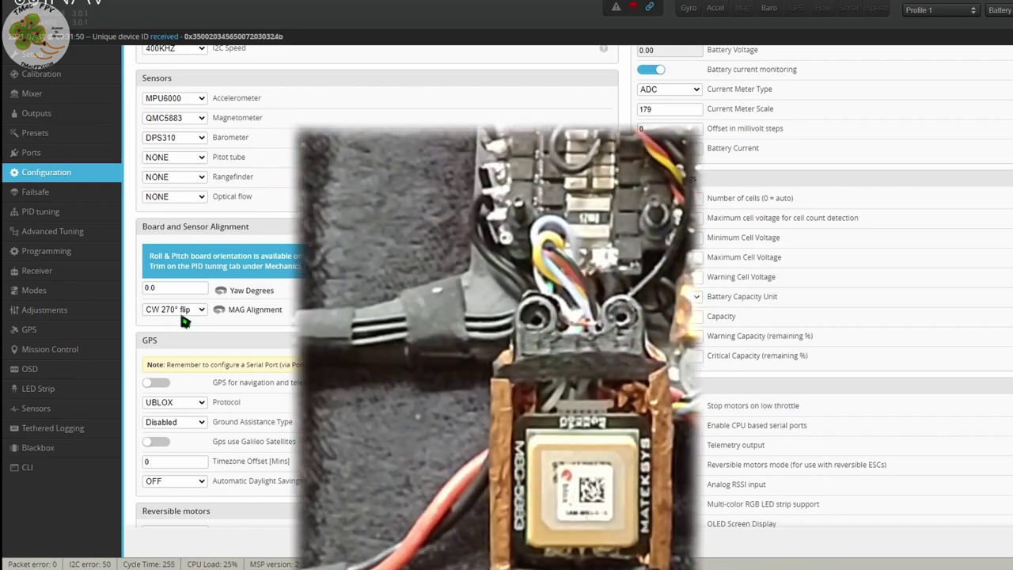
click(192, 310)
click(188, 382)
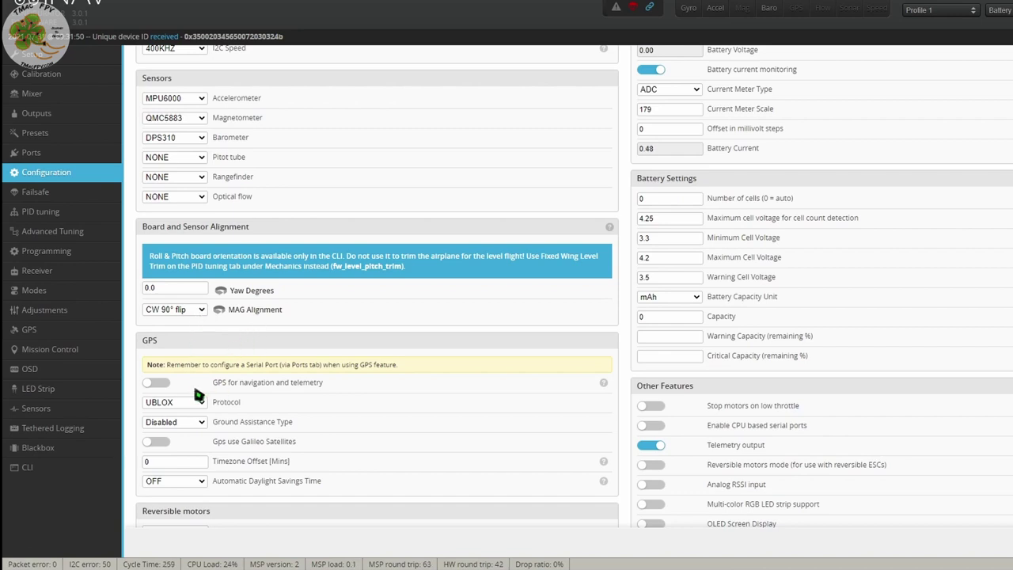
Enable GPS for navigation and telemetry with the UBLOX protocol, North American WAAS ground assistance and Galileo satellites
click(232, 386)
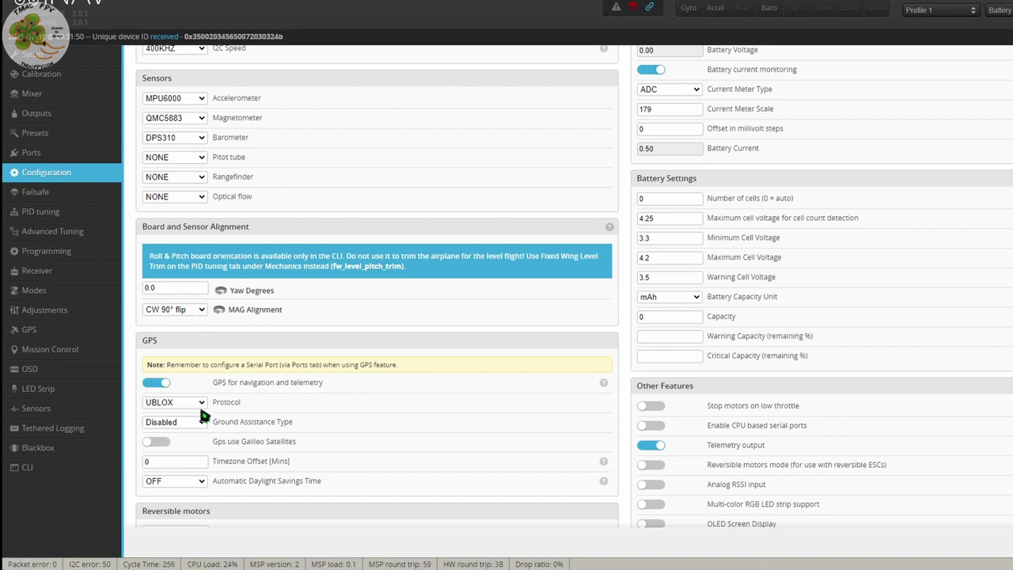
click(200, 404)
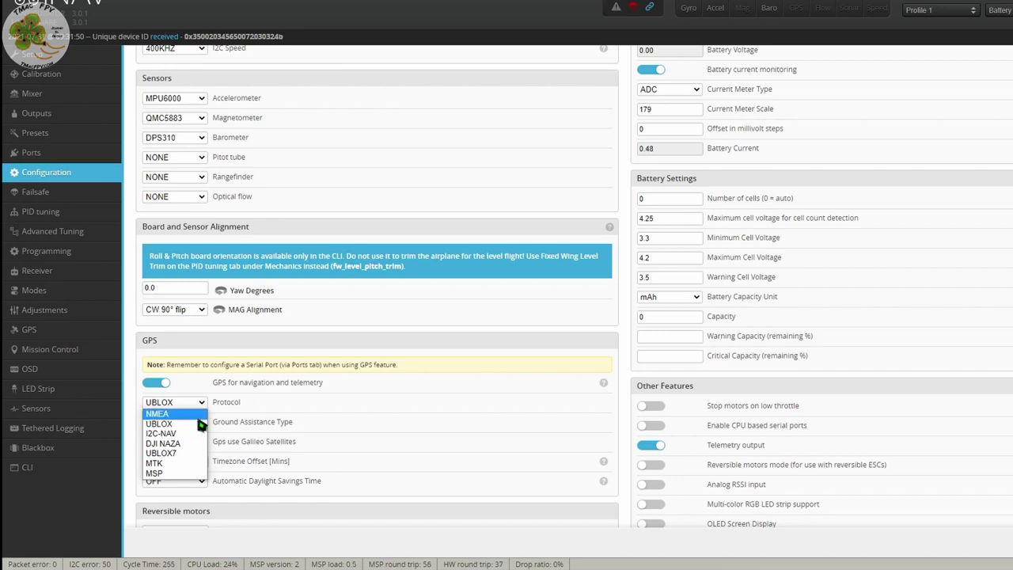
click(201, 425)
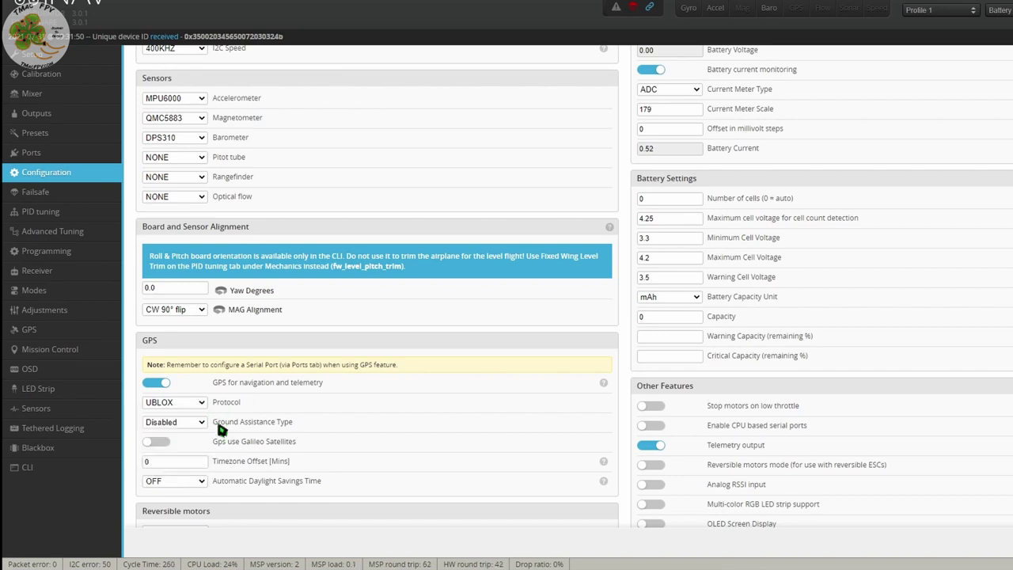
click(199, 425)
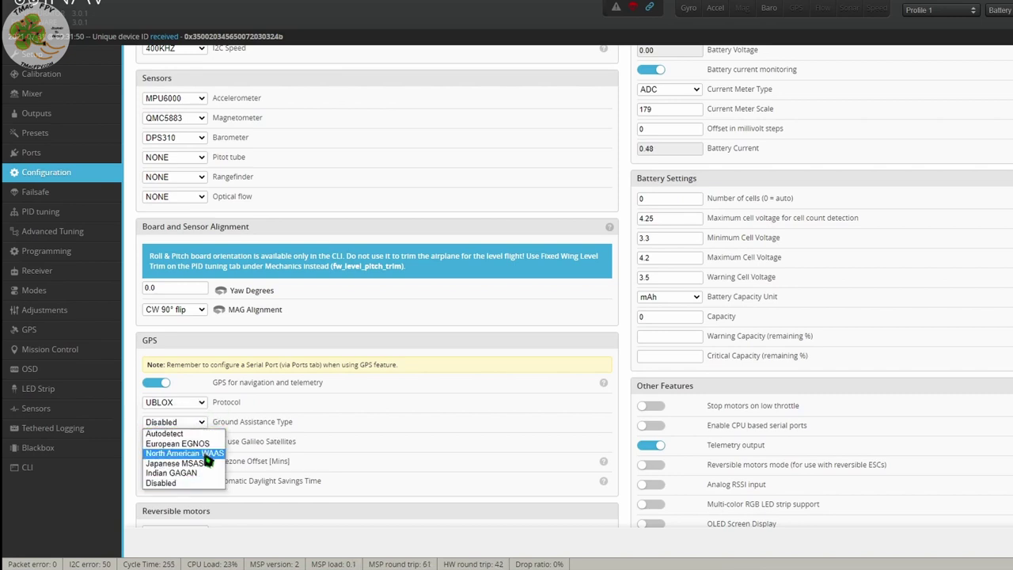
click(205, 454)
scroll(257, 421, down, 1)
click(158, 383)
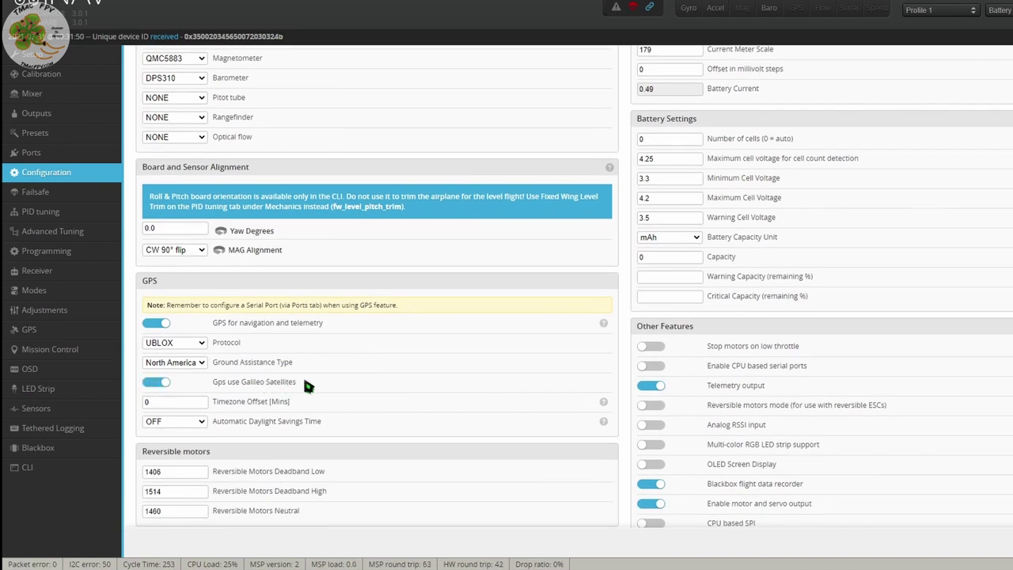
Name the craft TMAC FPV NEXUS and set the VTX's low power while disarmed to Until first arm
scroll(329, 406, down, 2)
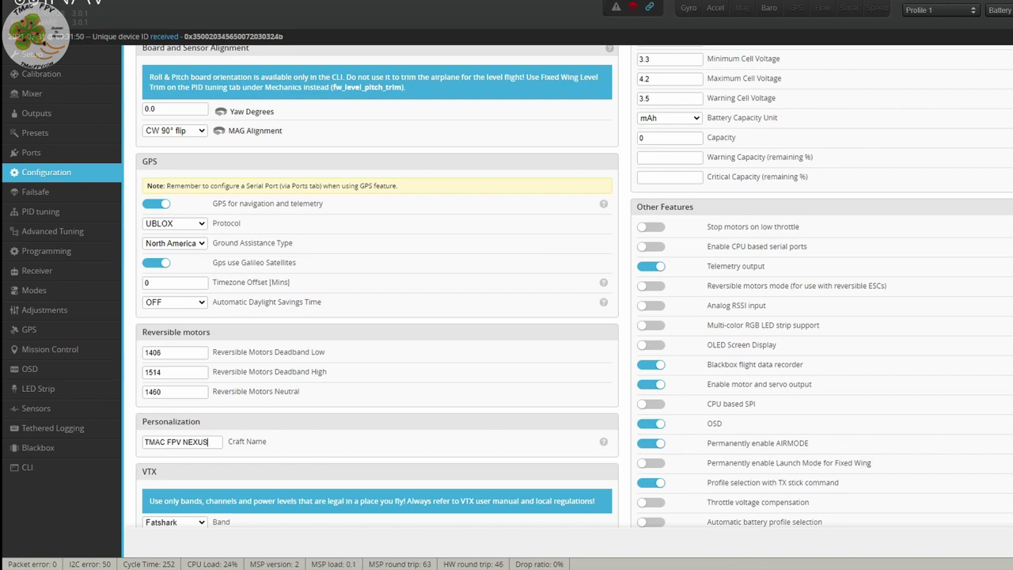
scroll(258, 506, down, 2)
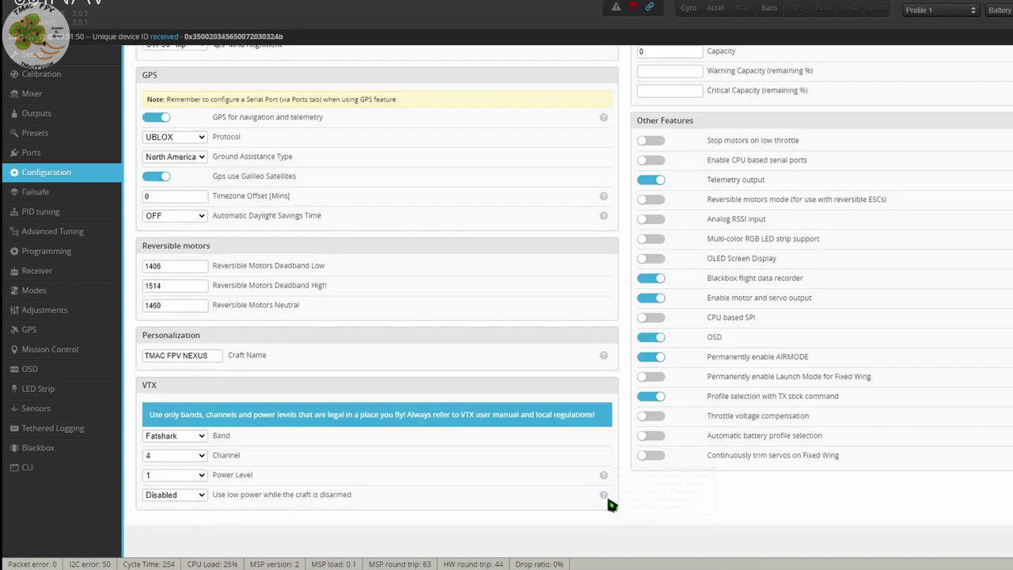
mouse_move(605, 498)
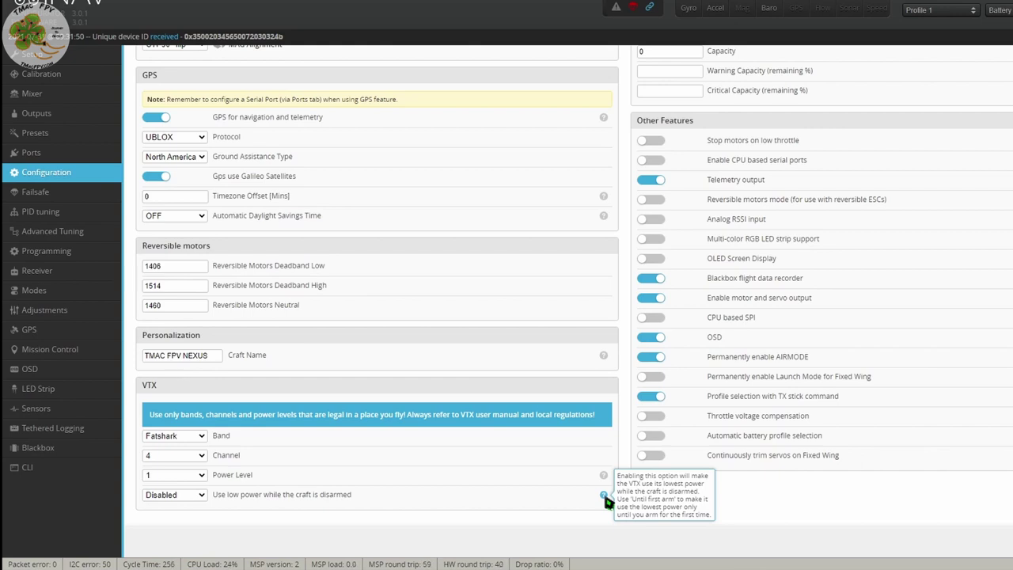
click(201, 495)
click(202, 531)
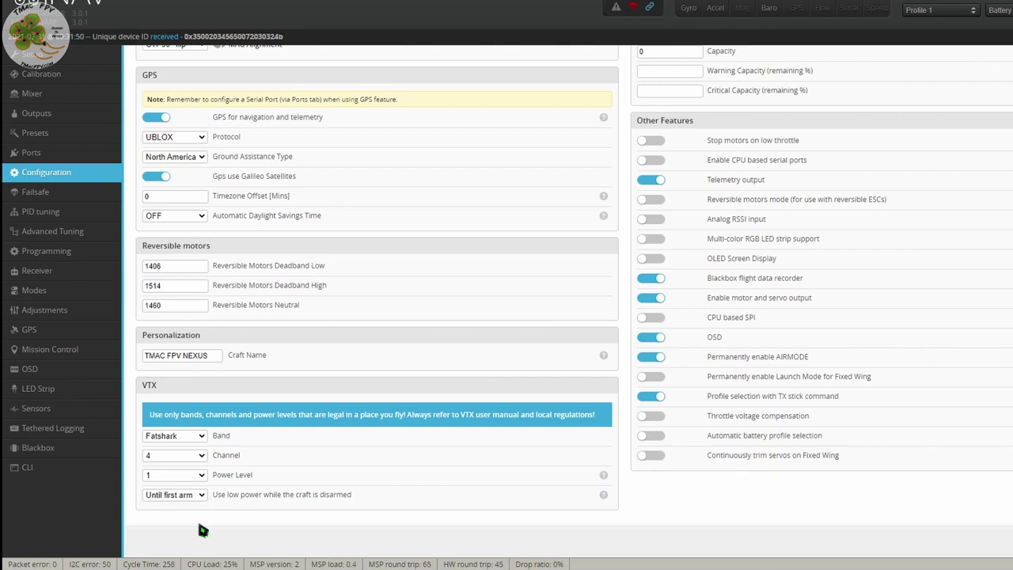
Set both the maximum cell voltage for cell count detection and the maximum cell voltage to 4.35
scroll(746, 324, up, 6)
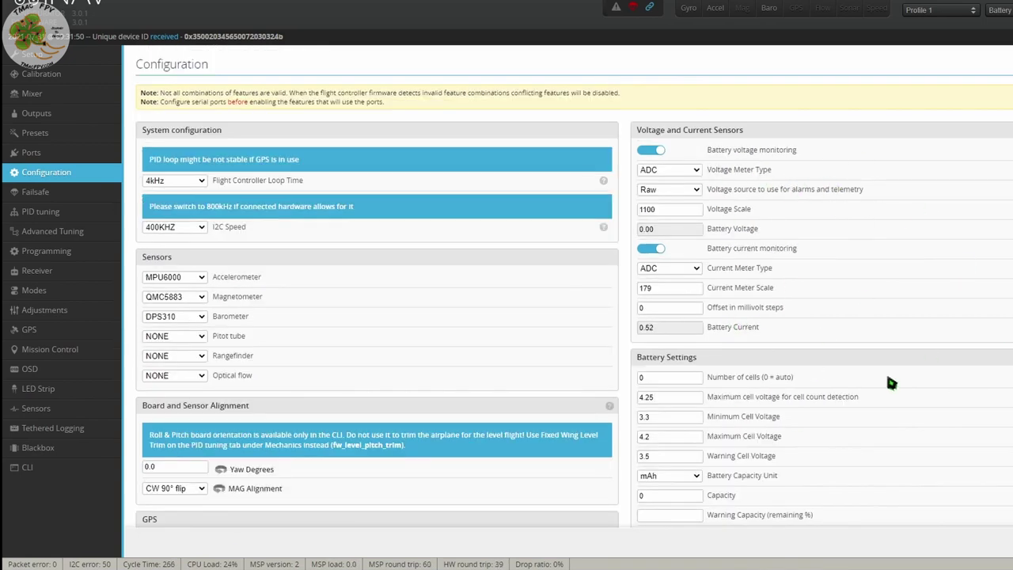
scroll(877, 331, down, 3)
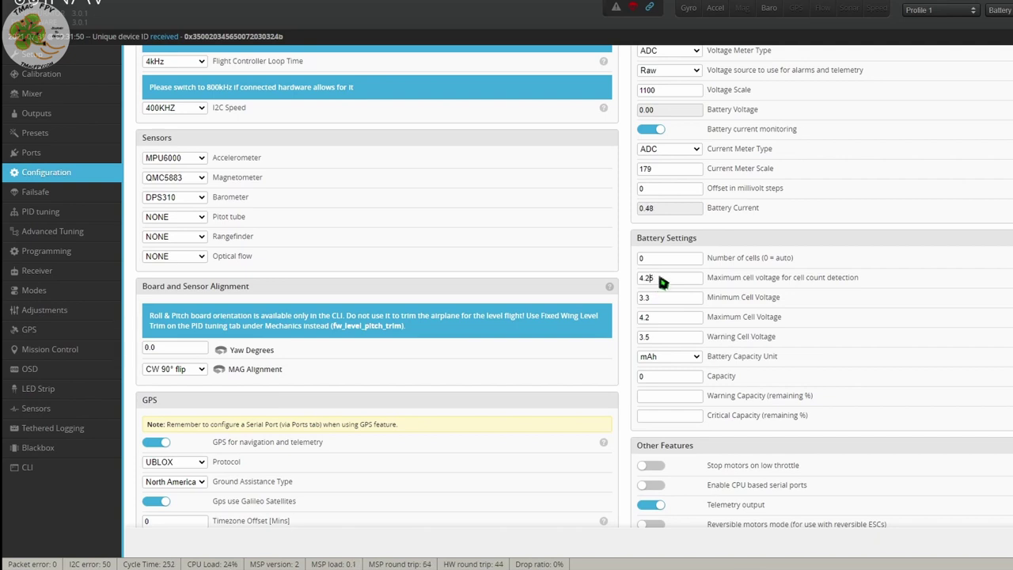
key(BackSpace)
key(BackSpace)
text(35)
click(673, 316)
key(BackSpace)
key(BackSpace)
text(.35)
Review the options under Other Features, then save the configuration and reboot the flight controller
scroll(658, 369, down, 3)
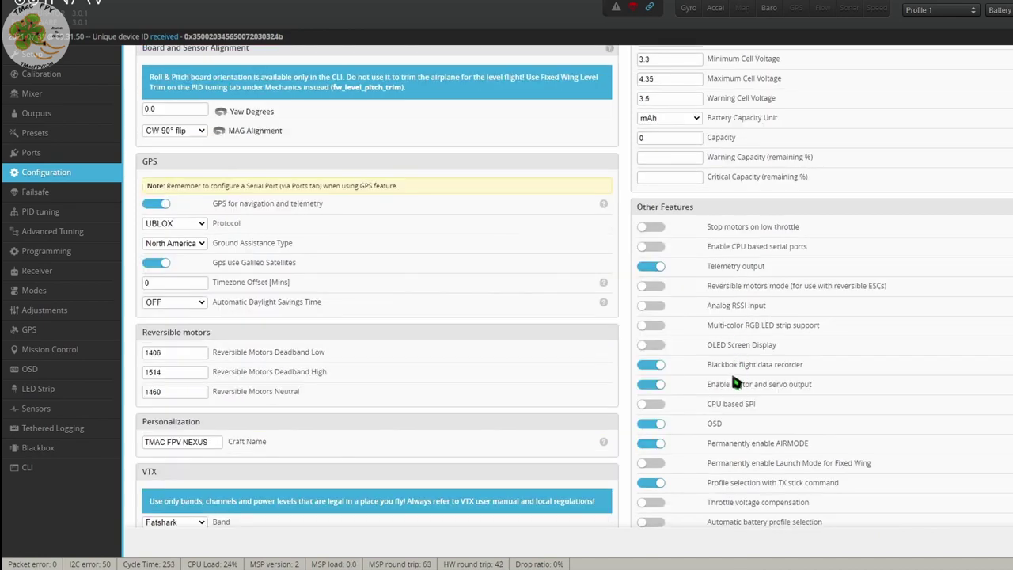
scroll(739, 395, down, 2)
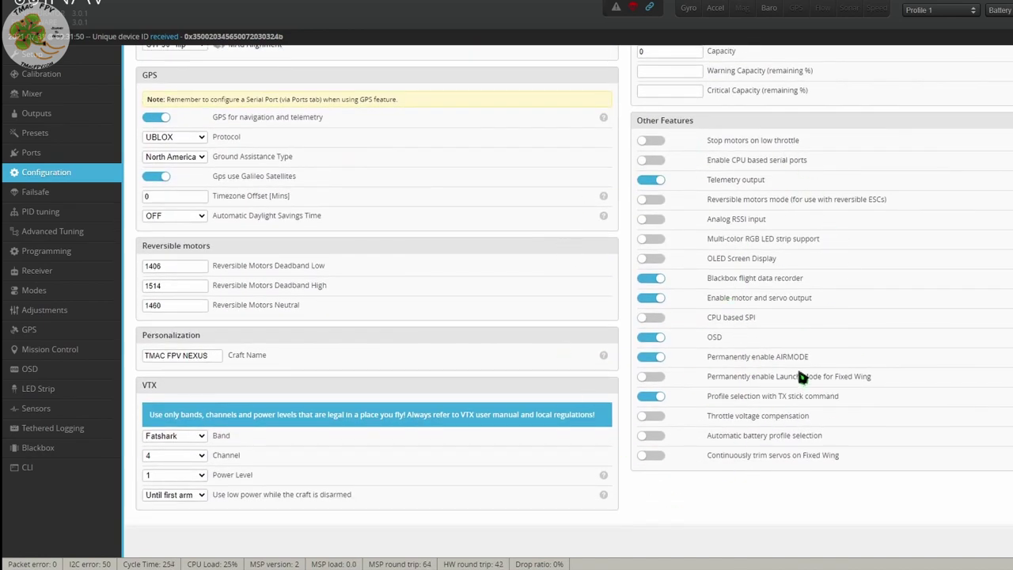
scroll(289, 272, up, 3)
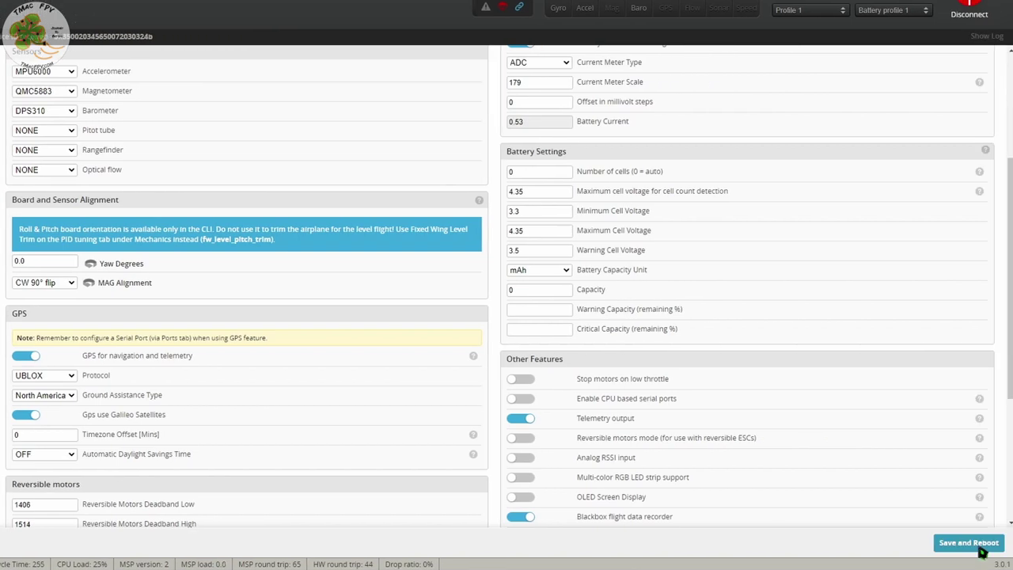
click(980, 547)
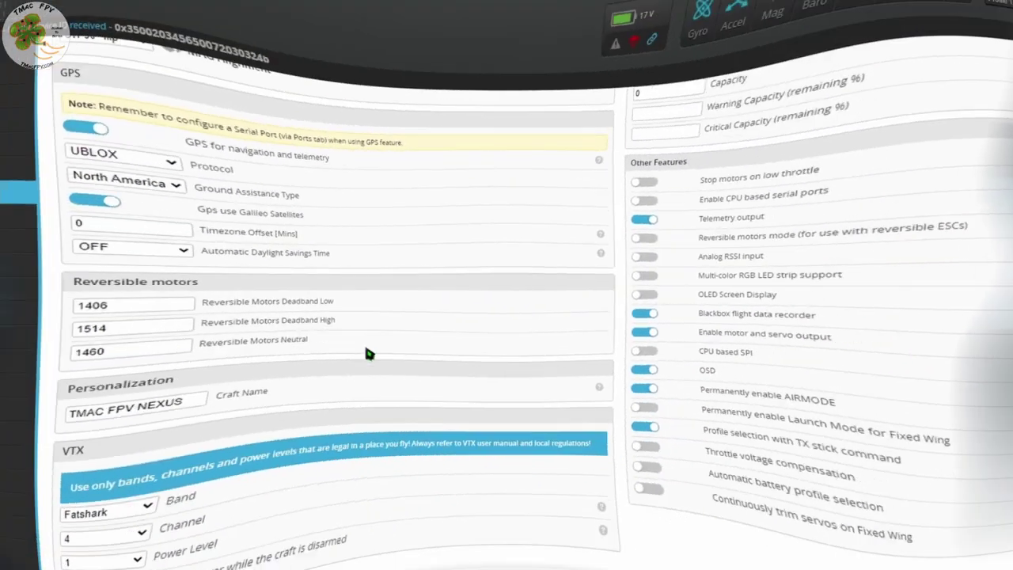
Review the saved sensor settings, open the calibration page and read the compass calibration guide in the INAV wiki
scroll(392, 409, up, 5)
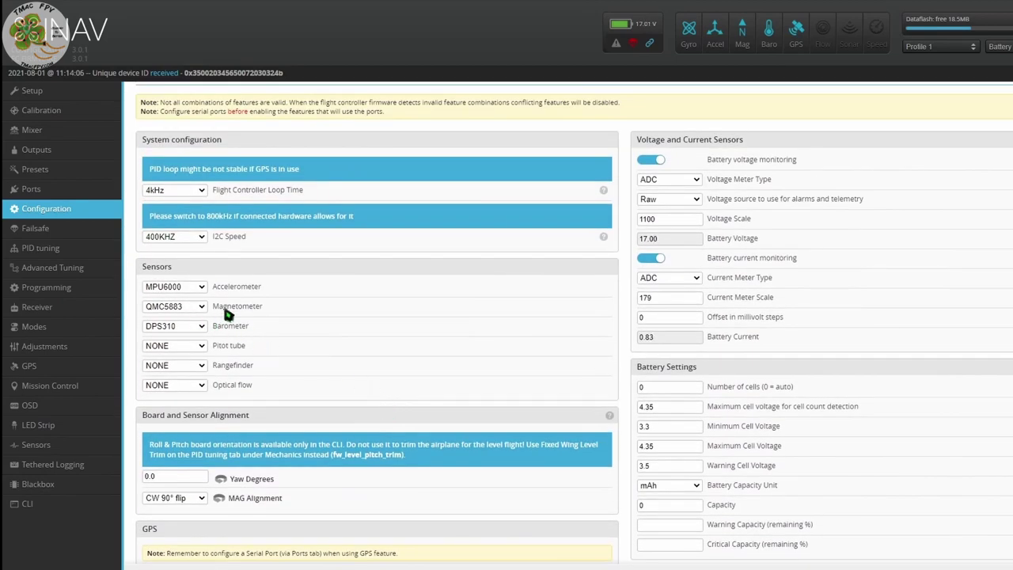
click(75, 117)
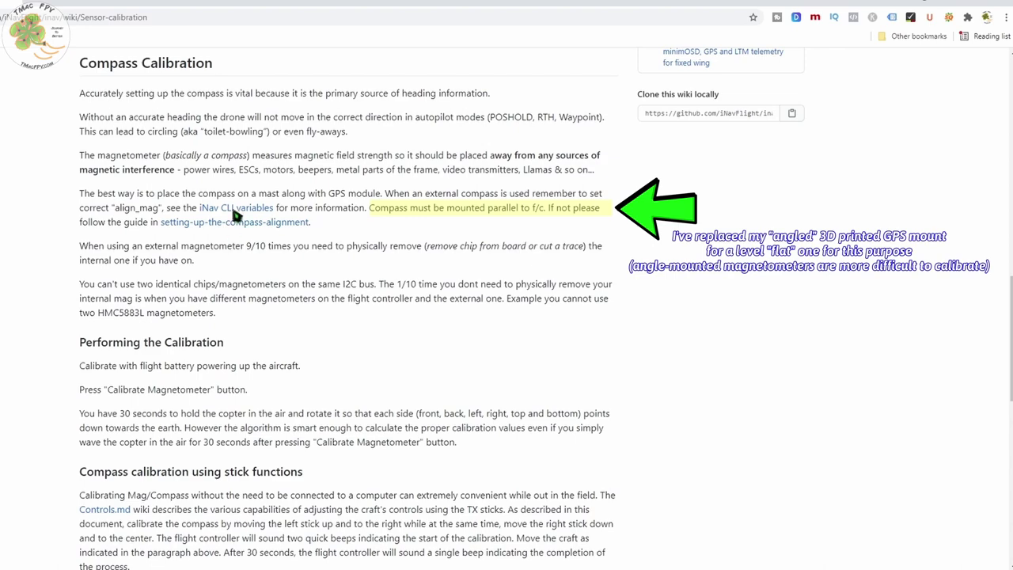
scroll(294, 226, down, 2)
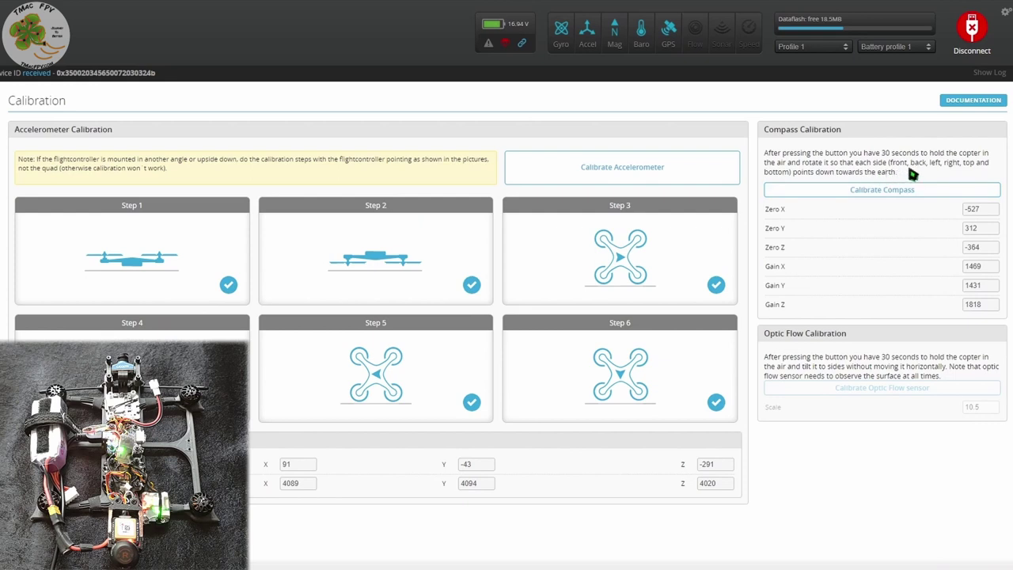
Calibrate the compass, consulting the wiki's magzero verification instructions, and save the calibration with a reboot of the flight controller
click(908, 189)
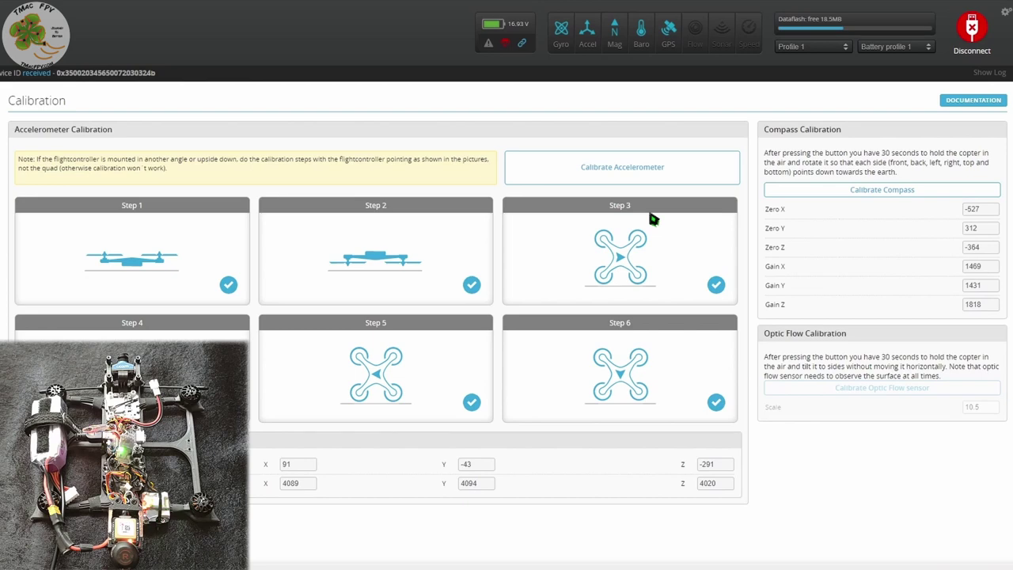
click(858, 195)
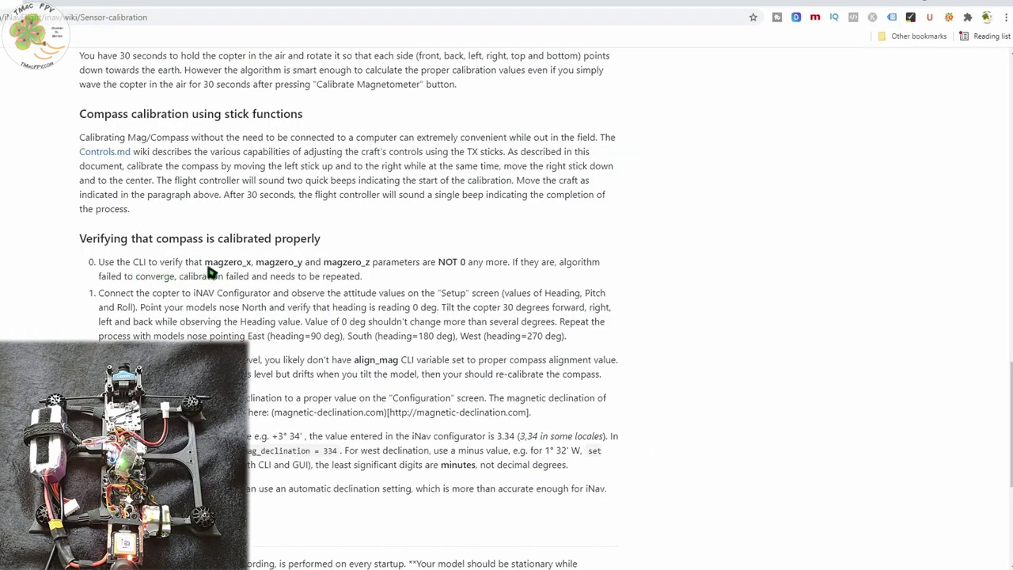
drag(206, 267, 494, 269)
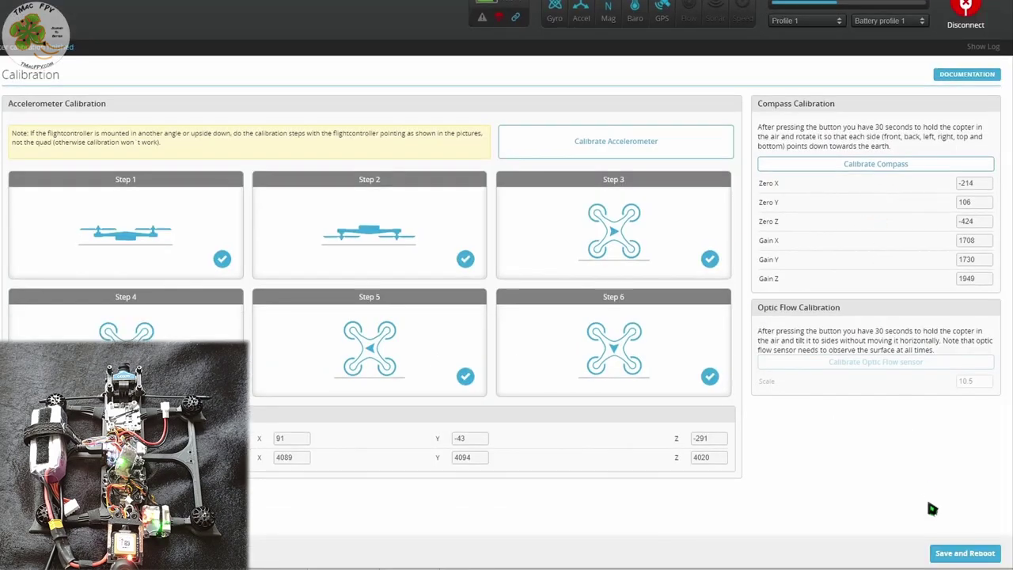
click(952, 557)
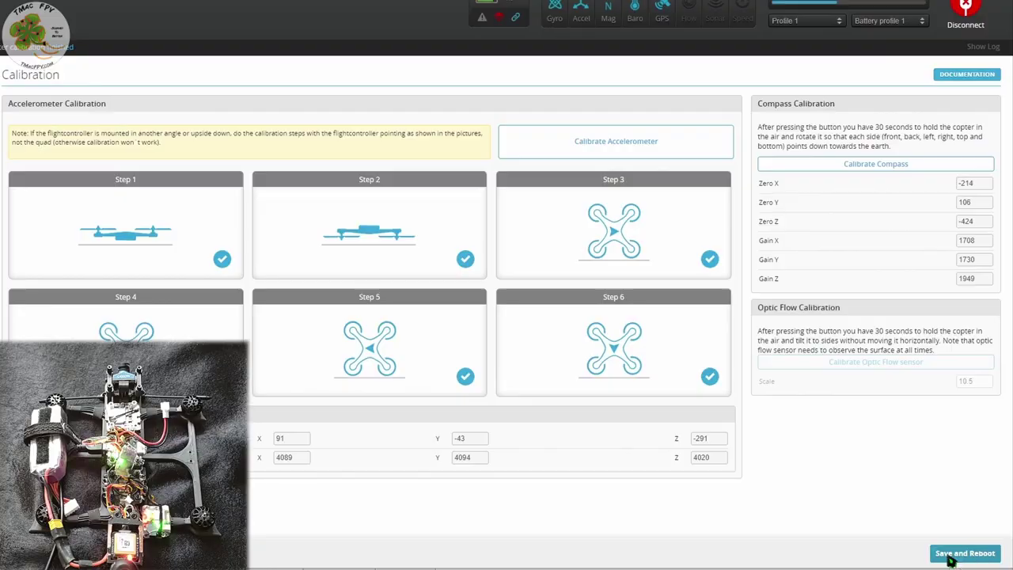
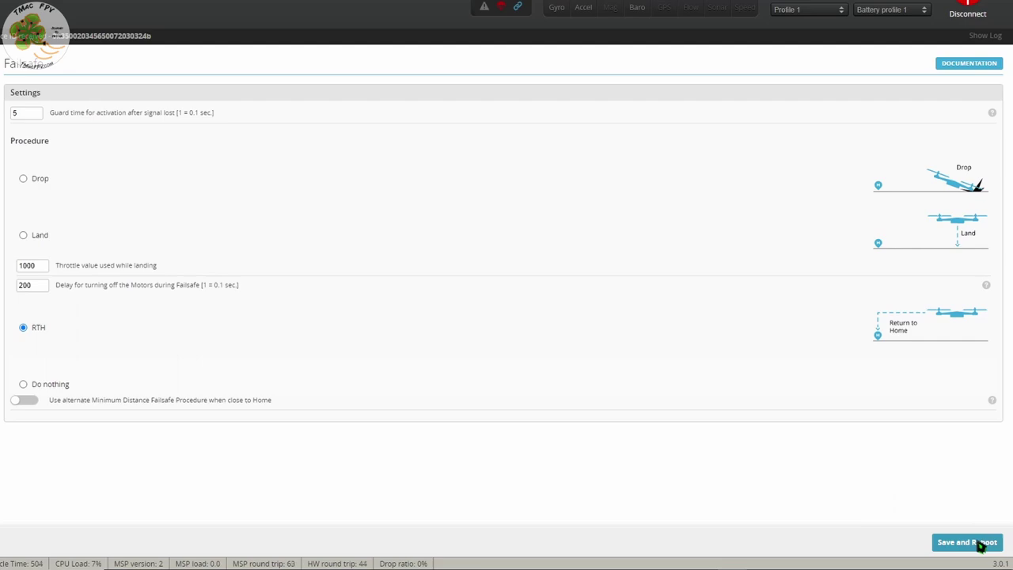
Save the failsafe settings with the RTH procedure, rebooting the flight controller, and open the PID tuning page
click(981, 545)
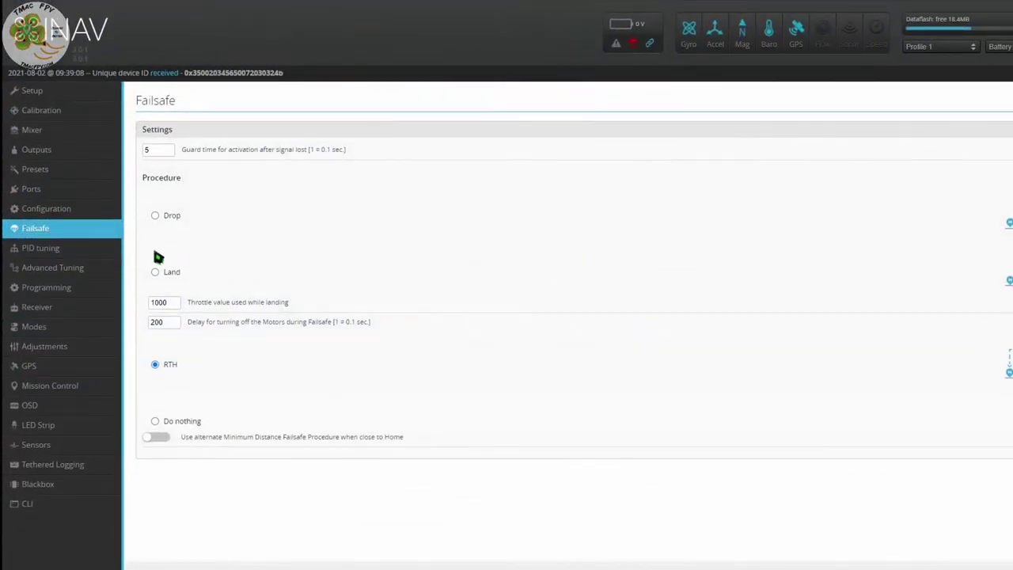
click(69, 256)
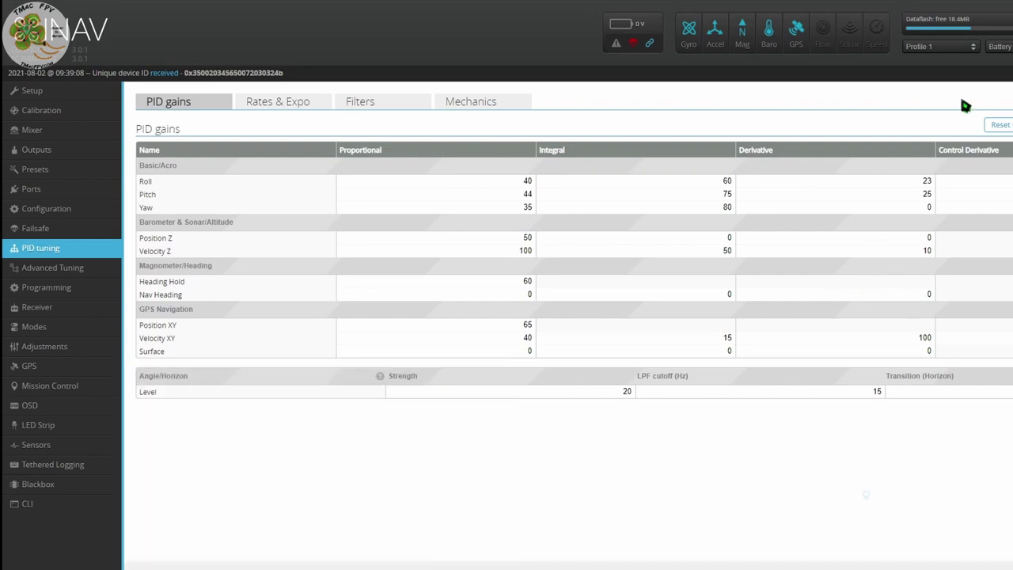
Look through the available profiles, keeping Profile 1, and read the stick combinations for changing profiles in the INAV Profiles documentation
click(965, 47)
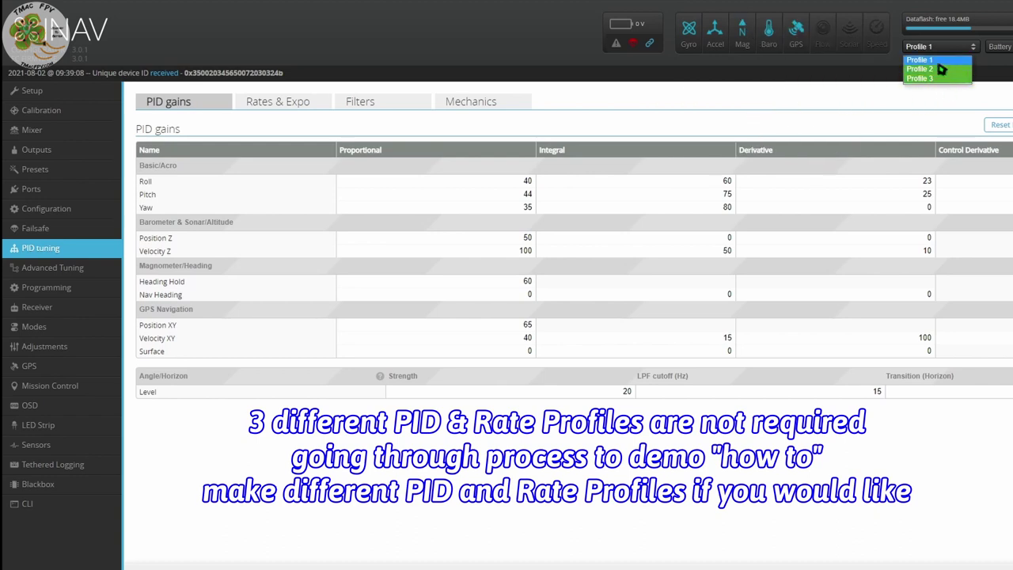
click(939, 62)
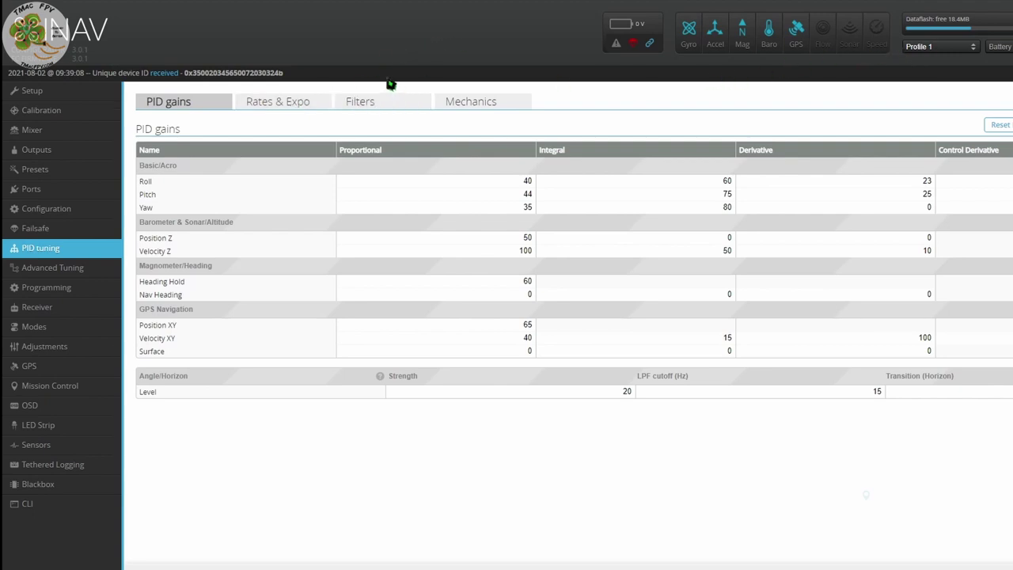
click(936, 49)
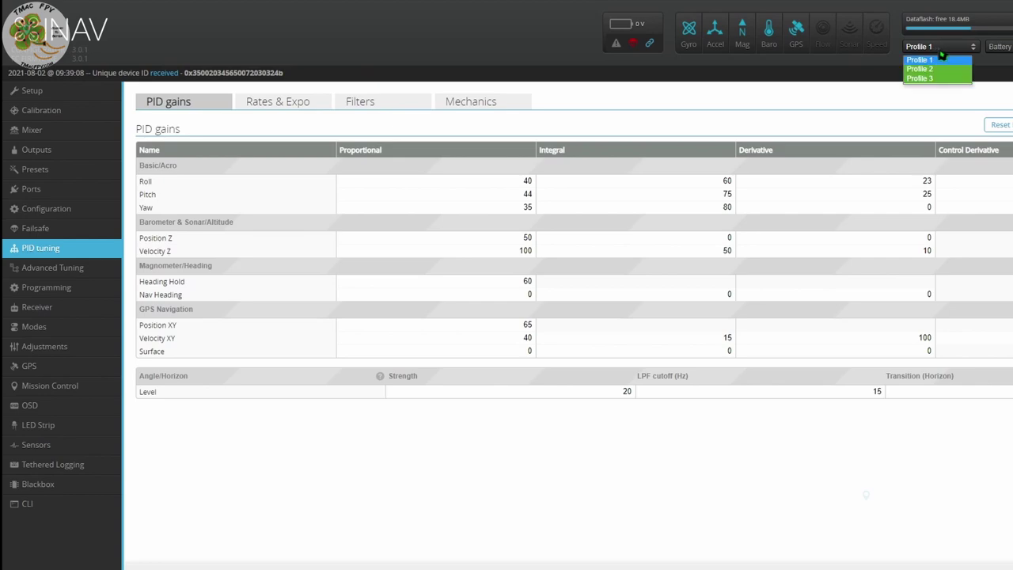
key(alt+Tab)
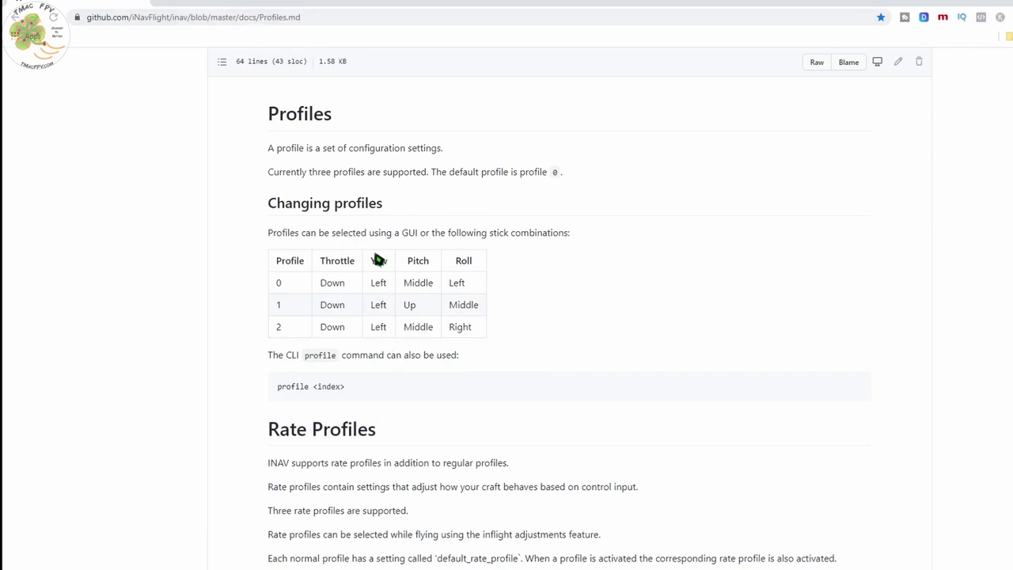
key(alt+Tab)
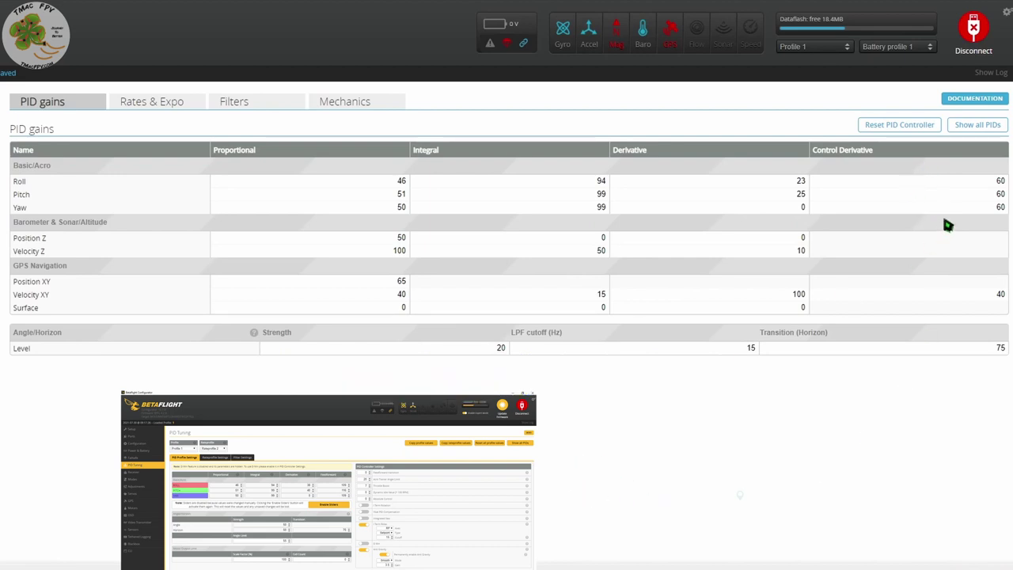
Set Profile 1's control derivative gains to 109 for roll, 116 for pitch and 109 for yaw
double_click(1002, 183)
text(109)
double_click(1001, 194)
double_click(1002, 207)
text(109)
Check the D-Boost Factor against the derivative gains and set the derivative to 38 for roll and 40 for pitch
click(365, 101)
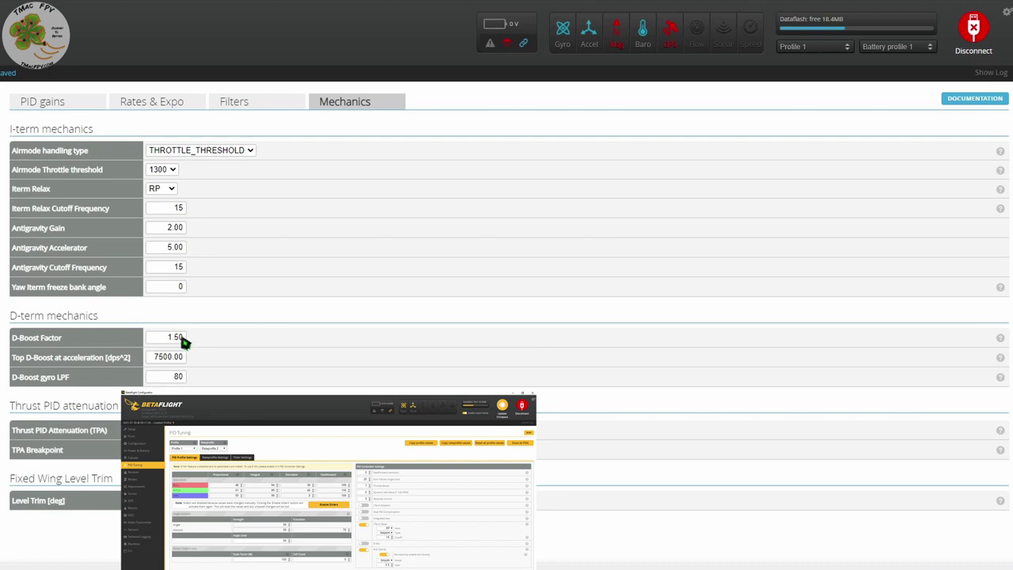
click(86, 106)
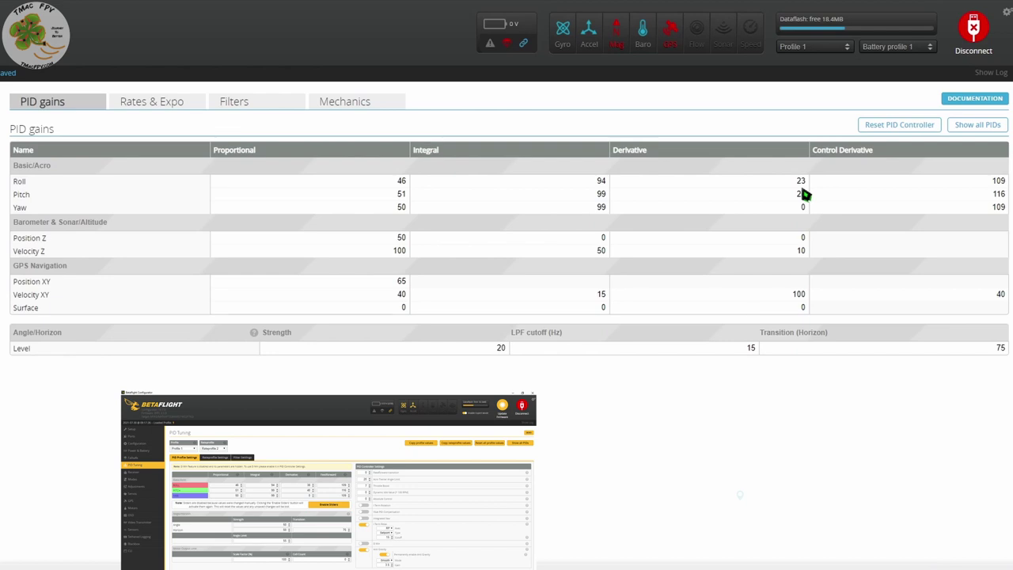
click(325, 106)
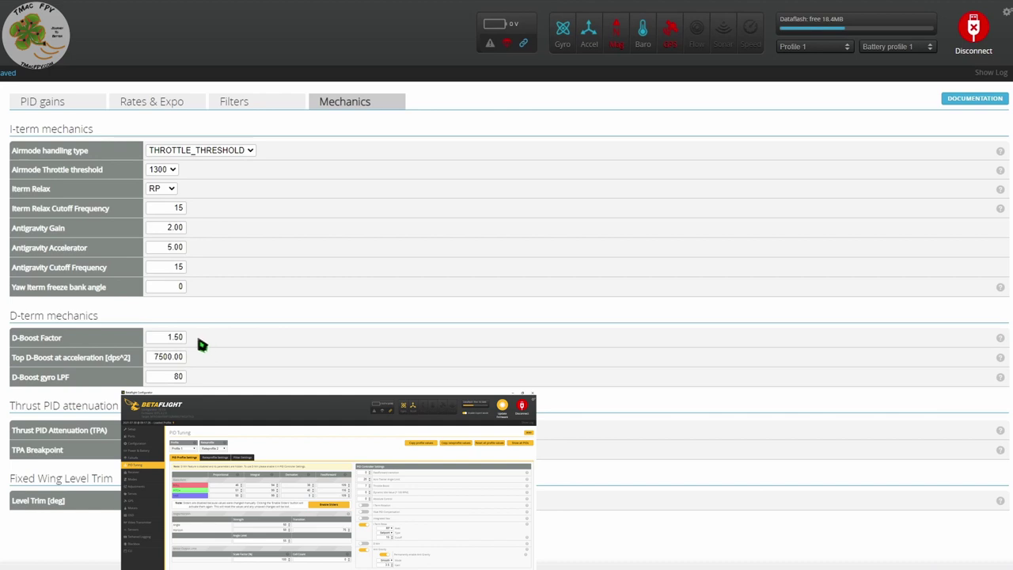
click(72, 112)
drag(786, 185, 816, 187)
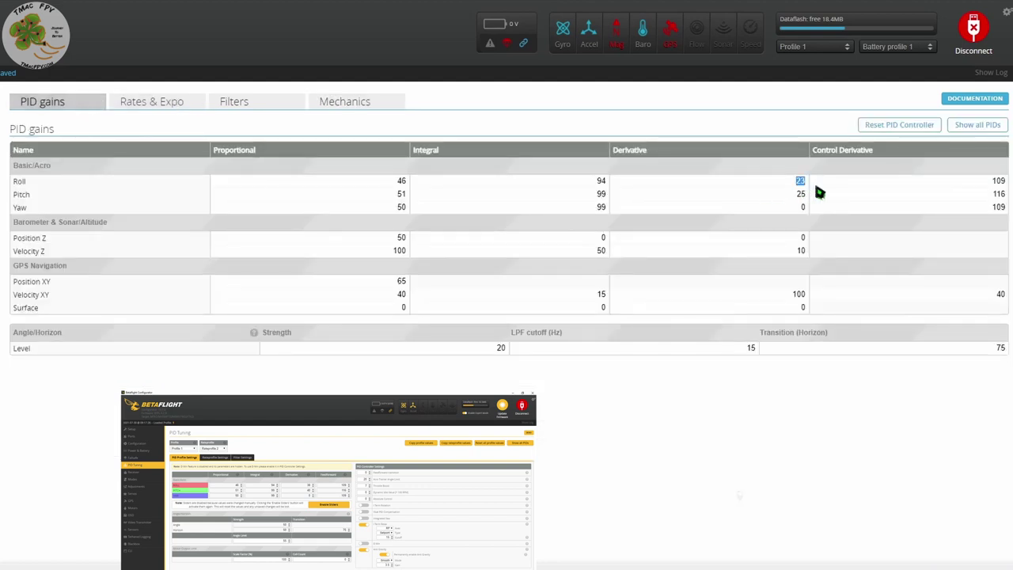
text(38)
drag(790, 199, 809, 204)
text(40)
Set Profile 1's D-Boost Factor to 1.00 and keep Iterm Relax at RP after checking its options
click(360, 105)
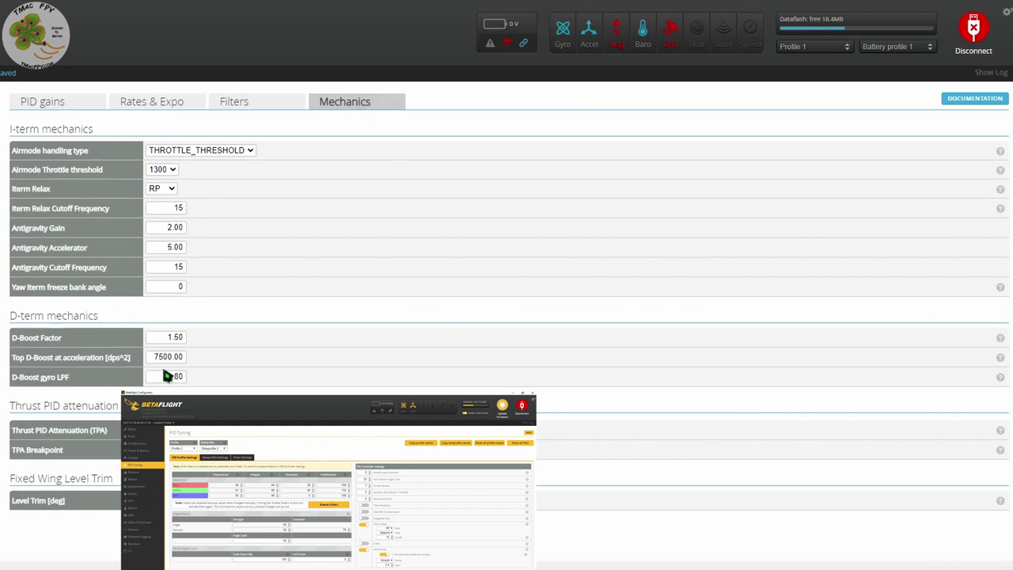
double_click(168, 340)
text(1.00)
click(91, 105)
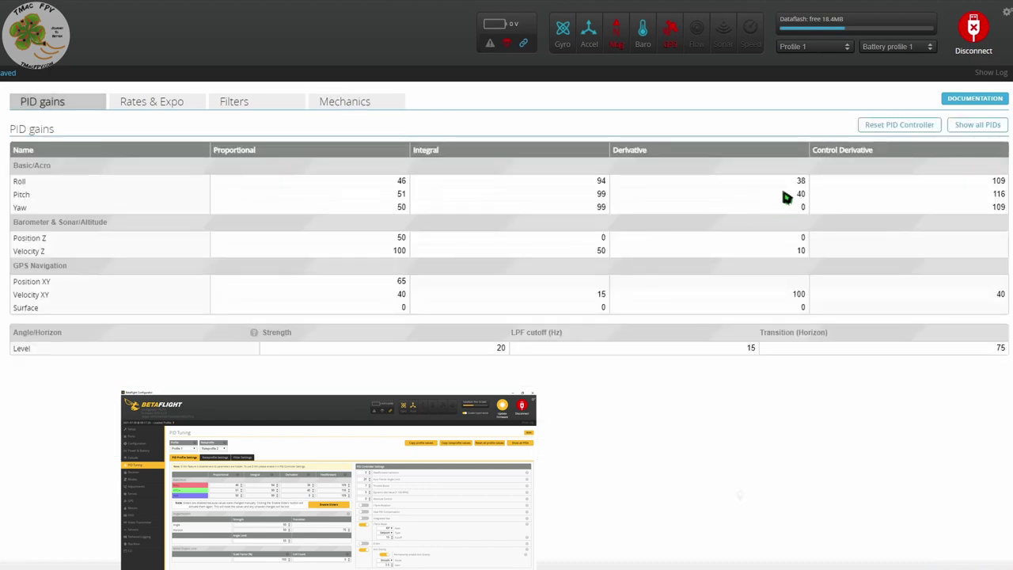
click(360, 106)
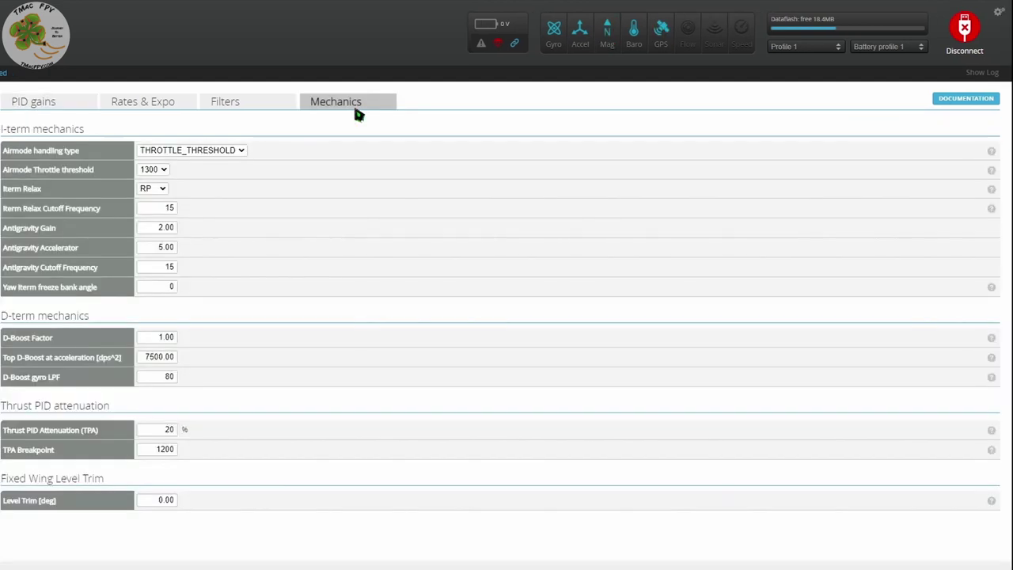
click(164, 191)
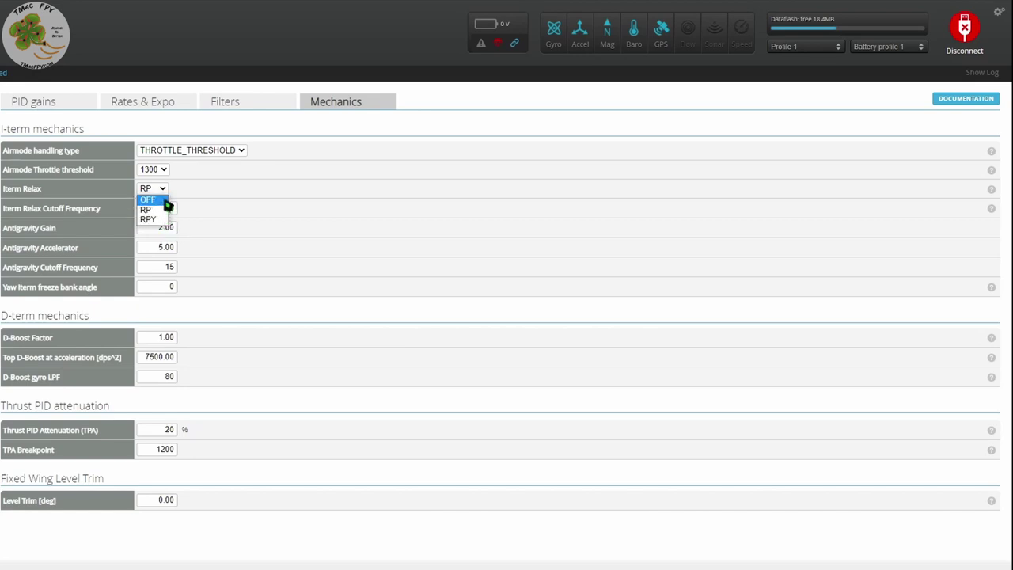
click(165, 190)
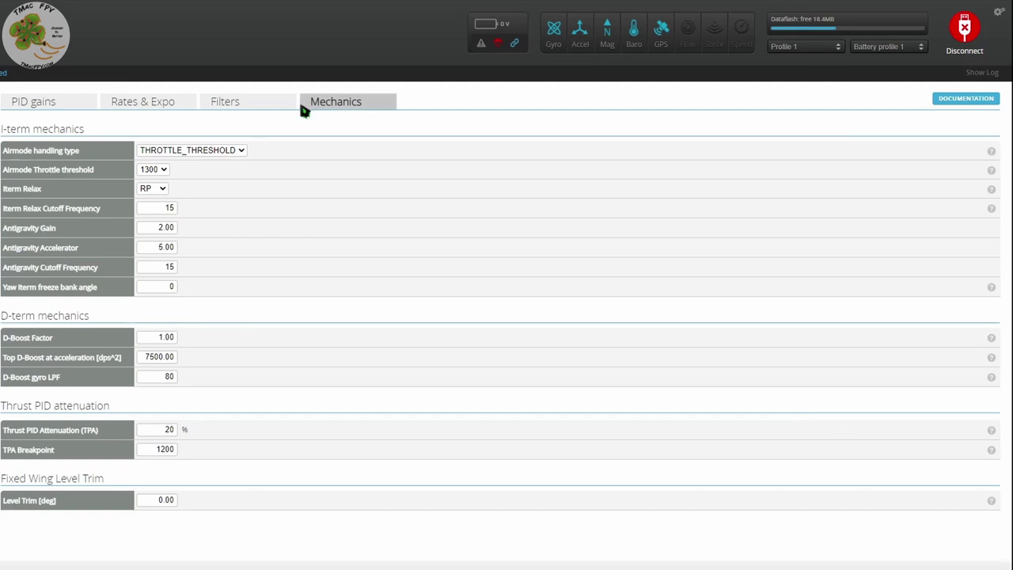
Set Profile 1's roll and pitch rates to 480, yaw rate to 275, Roll & Pitch Expo to 9 and Yaw Expo to 2
click(157, 107)
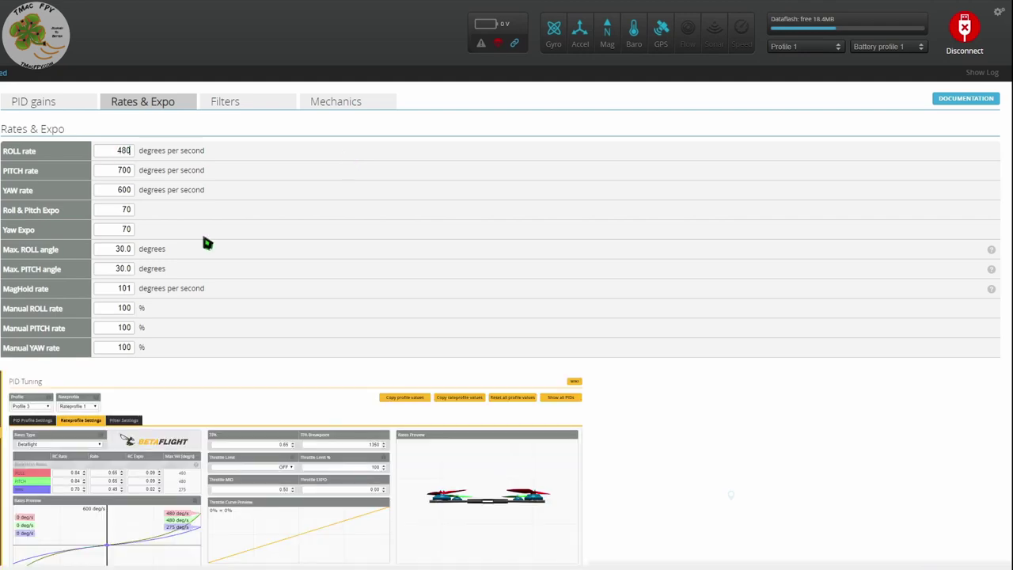
double_click(123, 173)
text(480)
double_click(120, 192)
text(275)
double_click(117, 214)
text(9)
double_click(126, 231)
text(2)
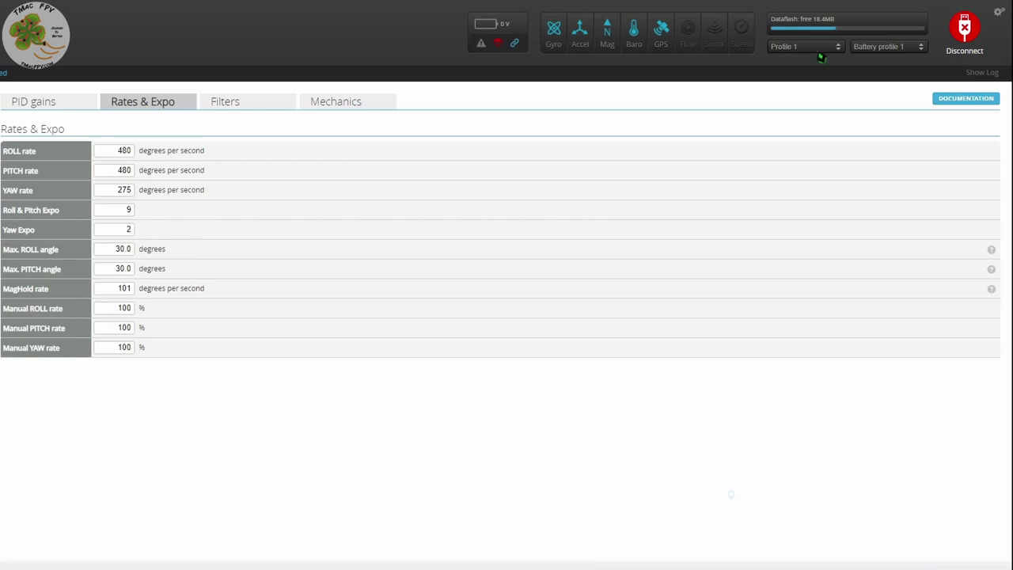
Switch to Profile 2, set its D-Boost Factor to 1.0 and save the tuning
click(71, 102)
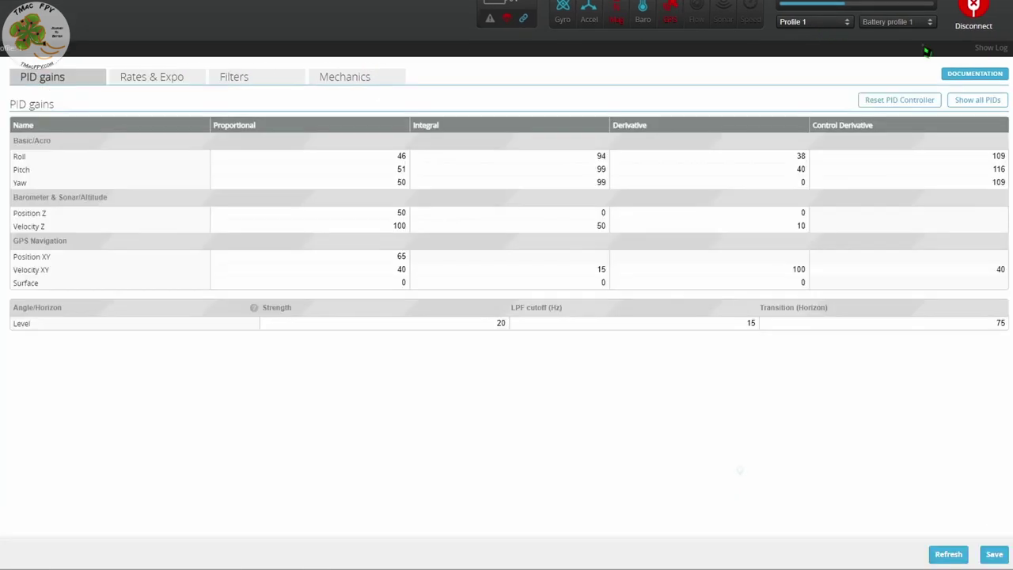
click(821, 47)
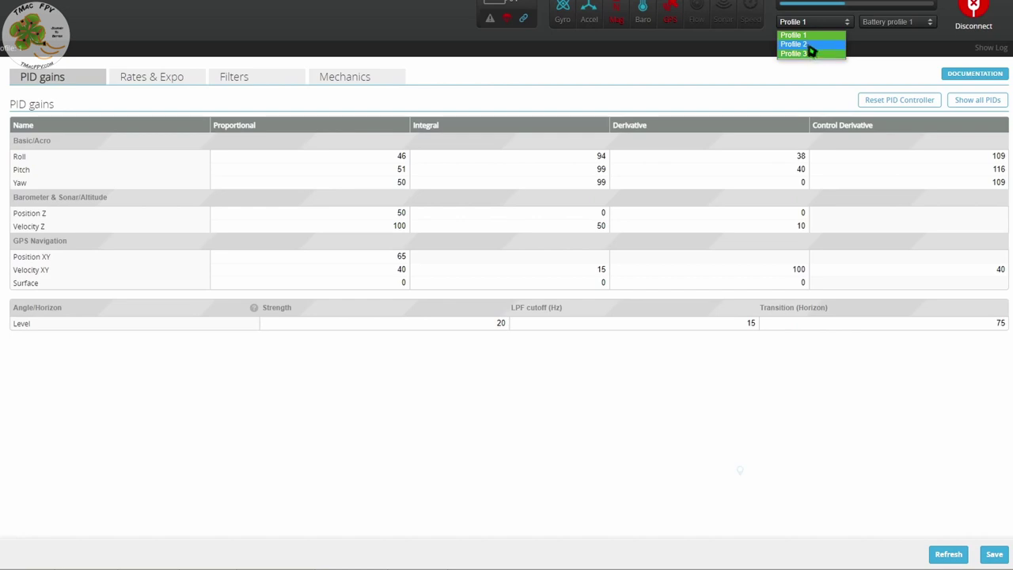
click(811, 45)
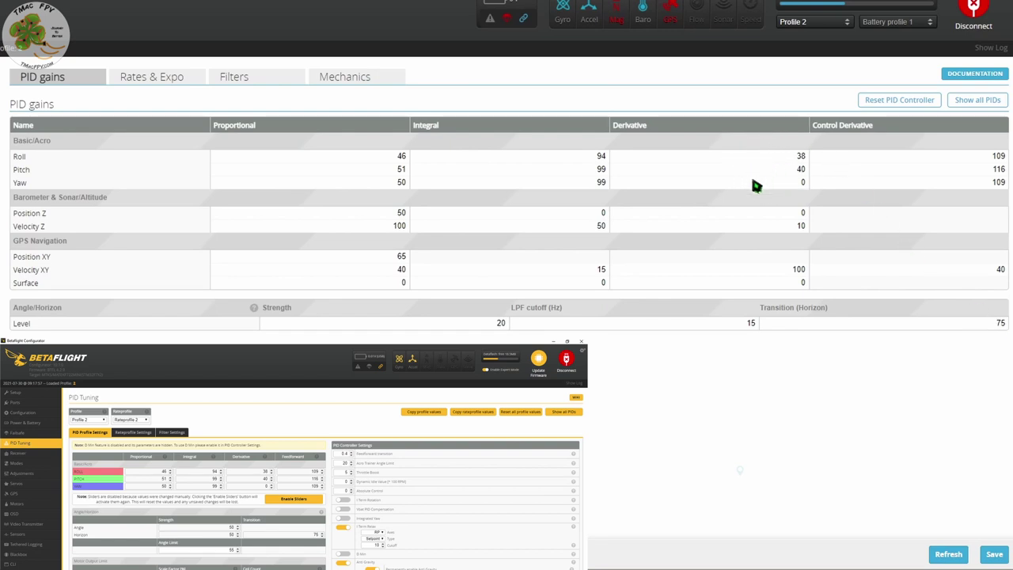
click(361, 85)
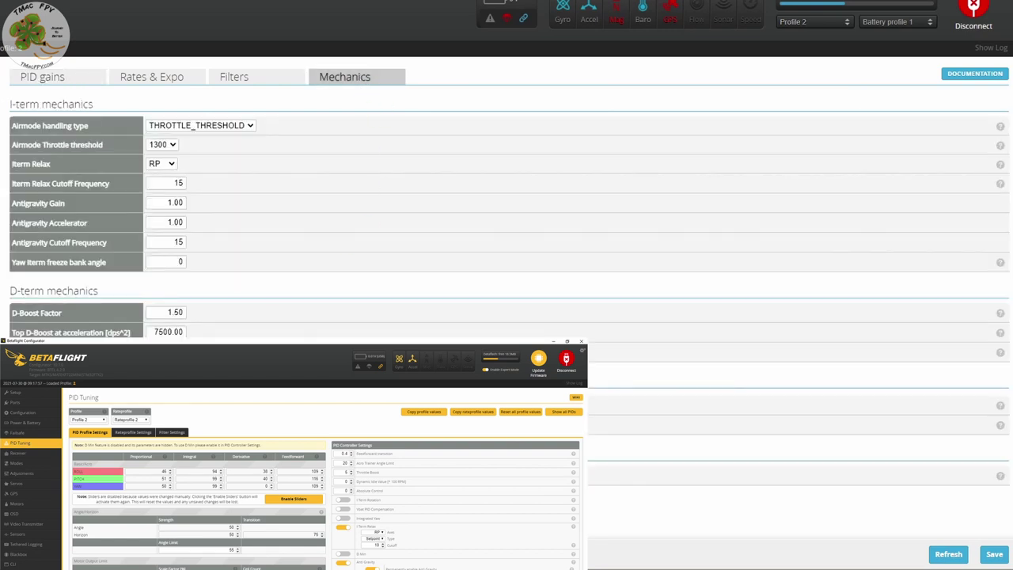
drag(161, 321, 217, 322)
text(1.0)
double_click(169, 185)
click(994, 554)
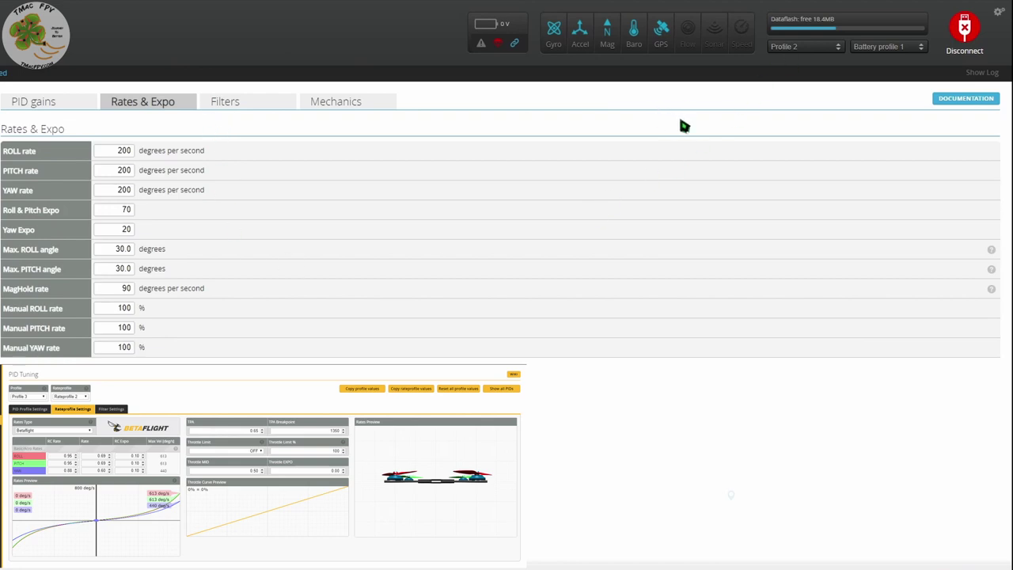
Set Profile 2's roll and pitch rates to 613, yaw rate to 440, and both Roll & Pitch Expo and Yaw Expo to 10
double_click(131, 150)
text(613)
key(Tab)
text(613)
key(Tab)
text(440)
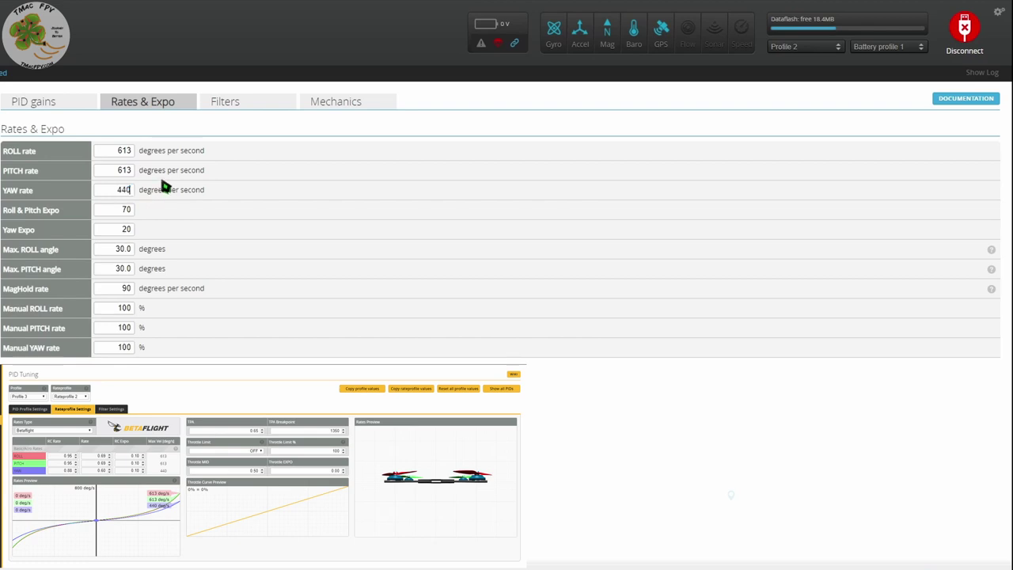
key(Tab)
text(10)
key(Tab)
text(10)
Review Profile 3's PID gains against the Betaflight values and open its mechanics settings
click(44, 101)
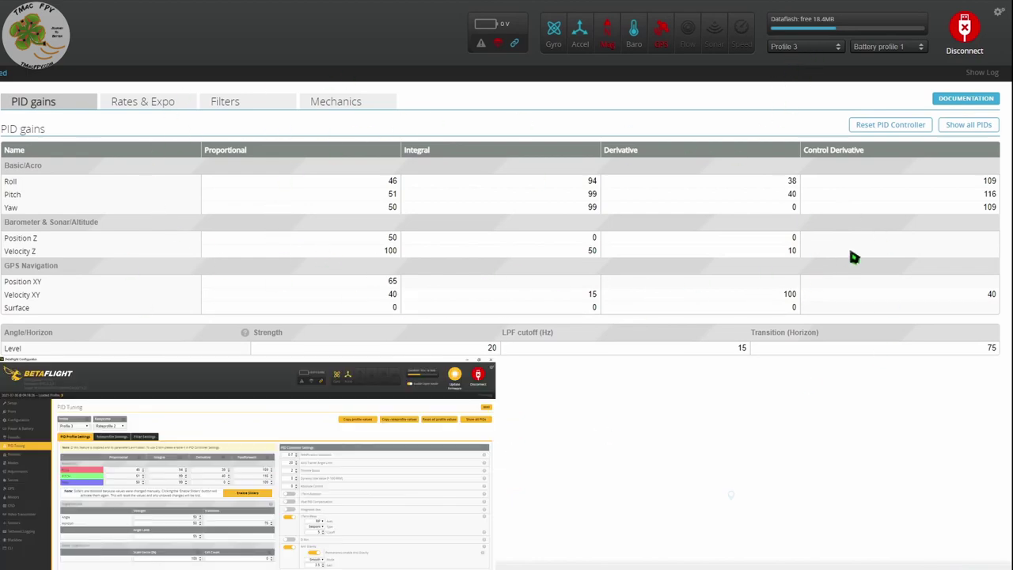
click(325, 108)
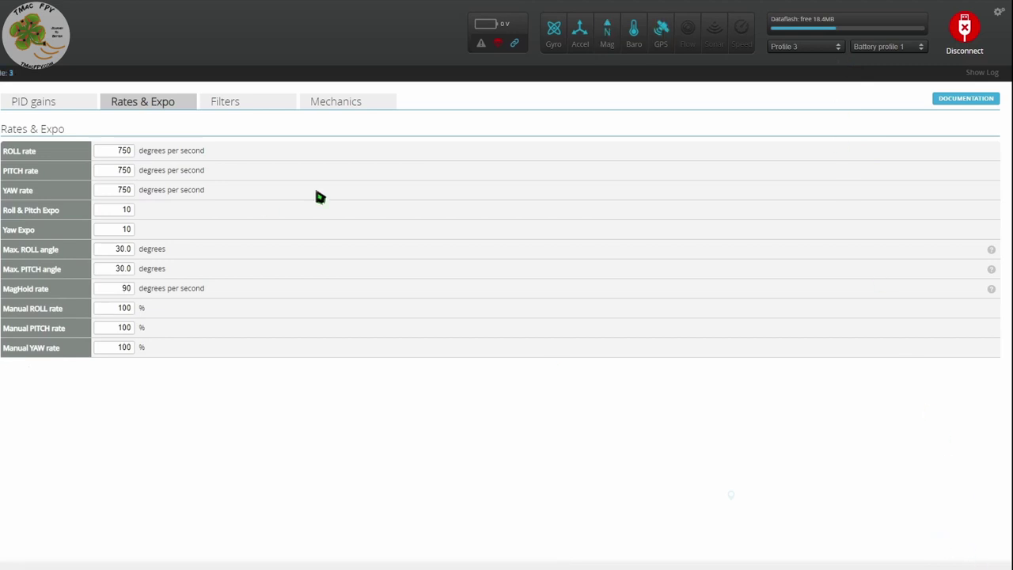
Switch back to Profile 1, consulting the Profiles documentation, and check its rates and expo
click(811, 47)
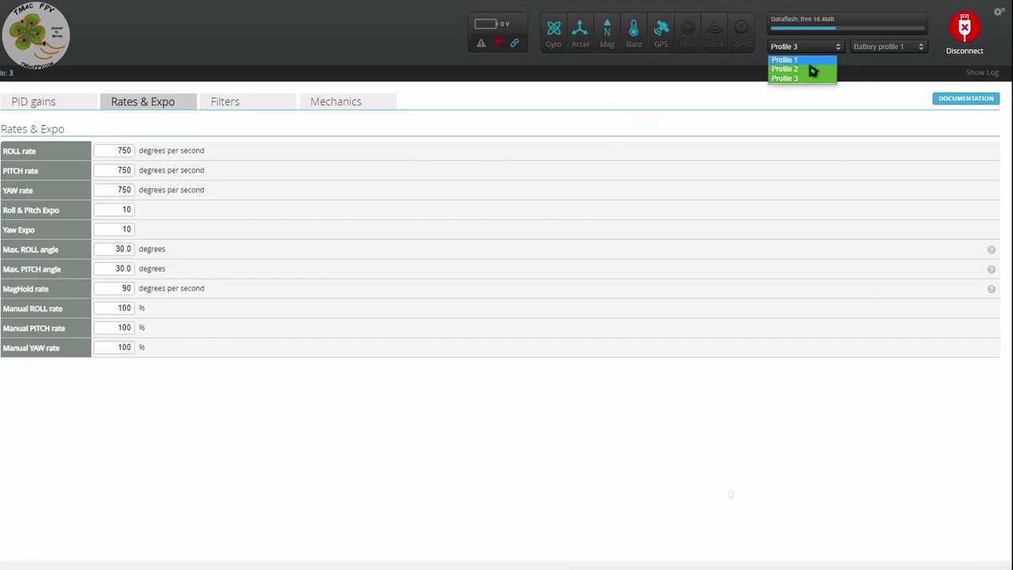
click(811, 60)
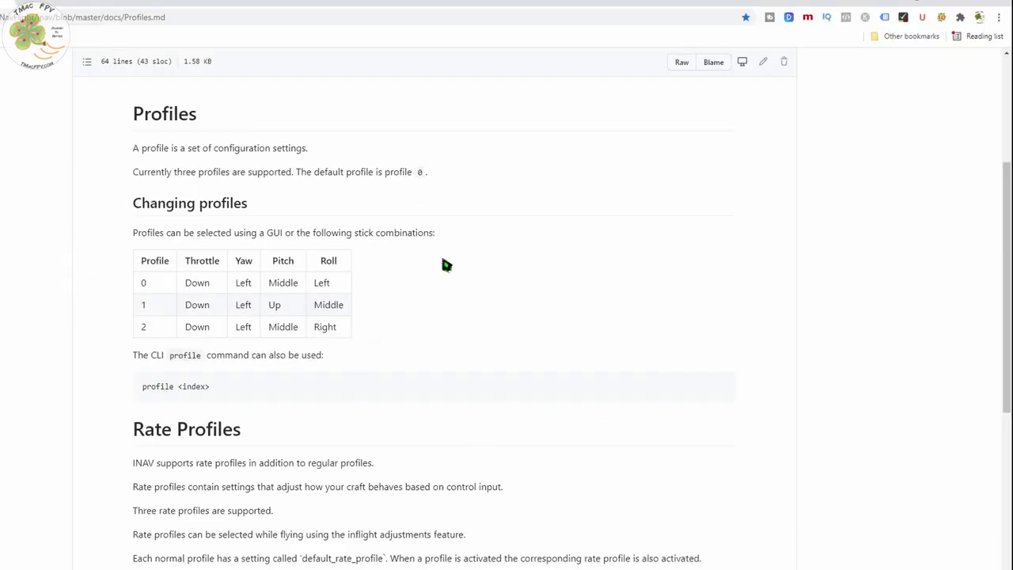
click(606, 567)
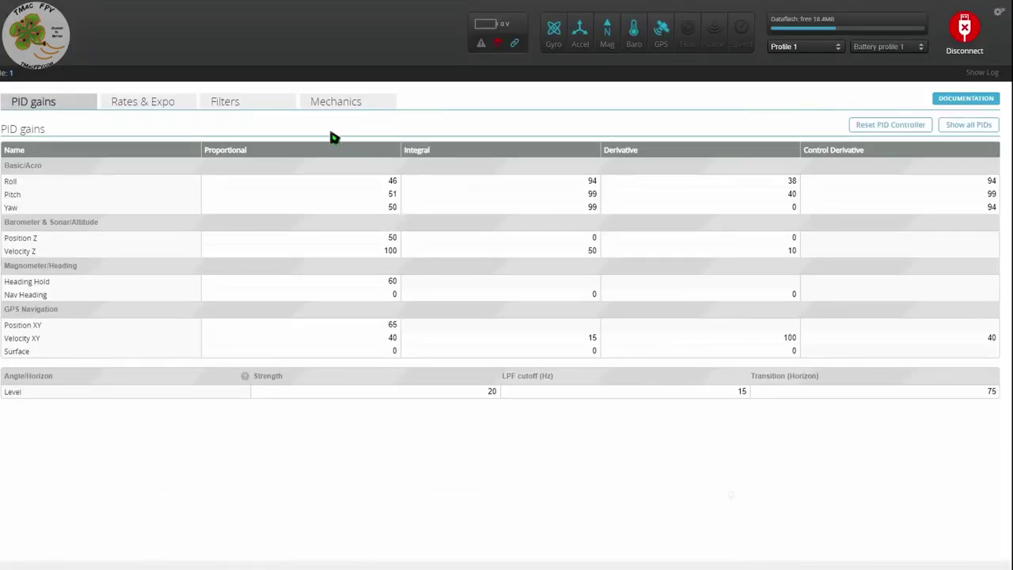
click(140, 105)
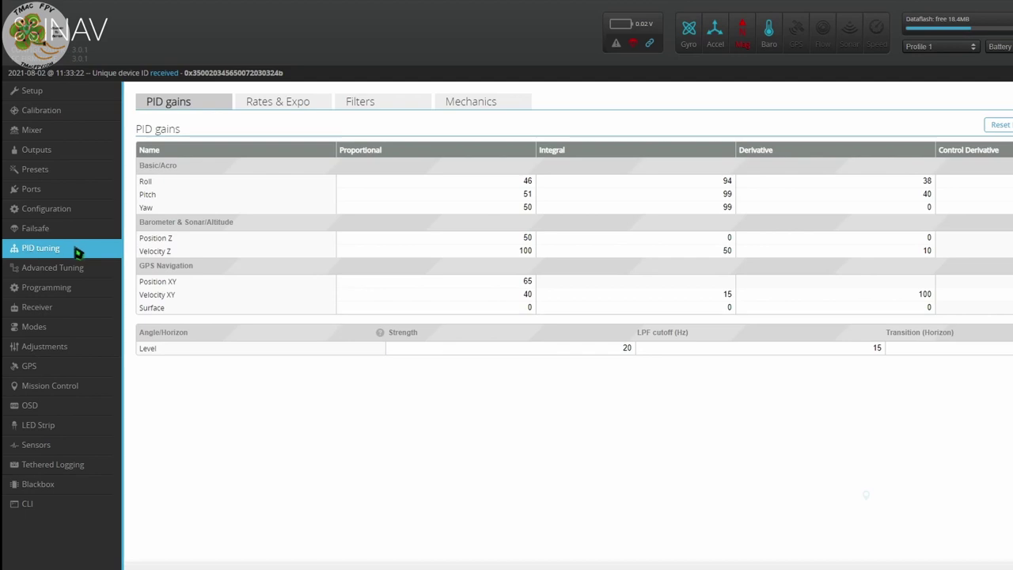
Open Profile 1's filter settings and check which profiles are available
click(375, 106)
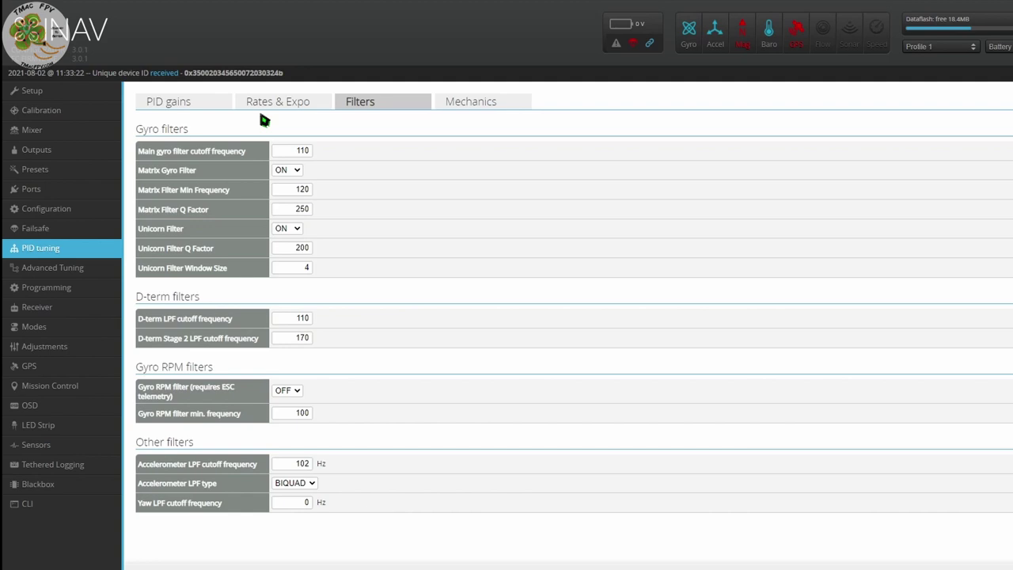
click(930, 49)
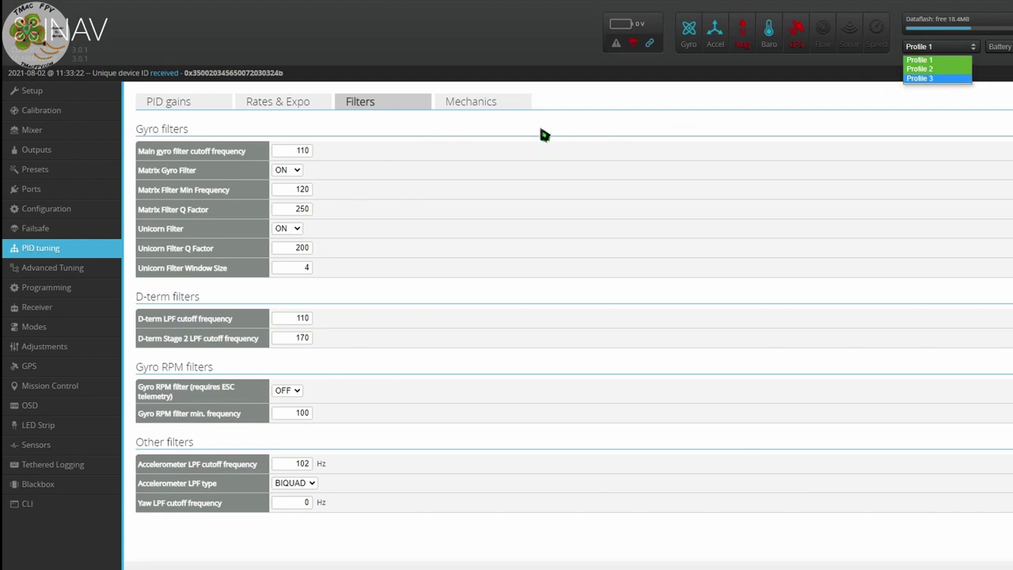
click(400, 108)
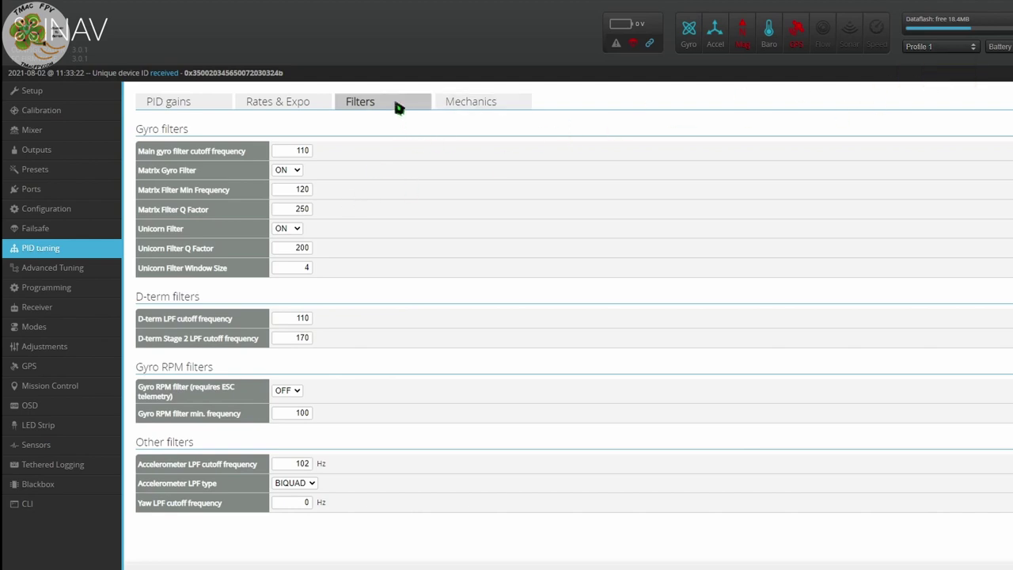
click(954, 48)
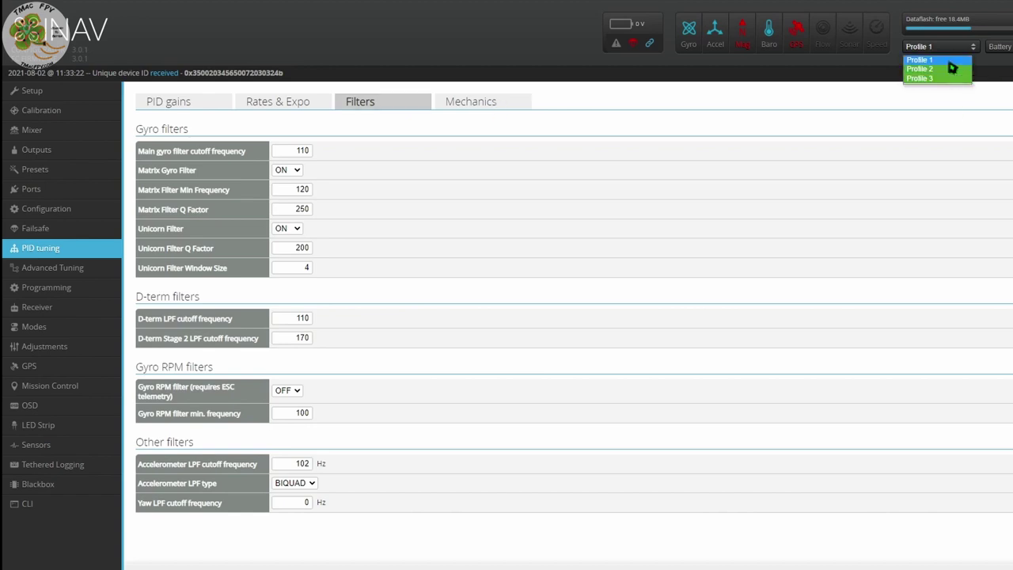
click(499, 44)
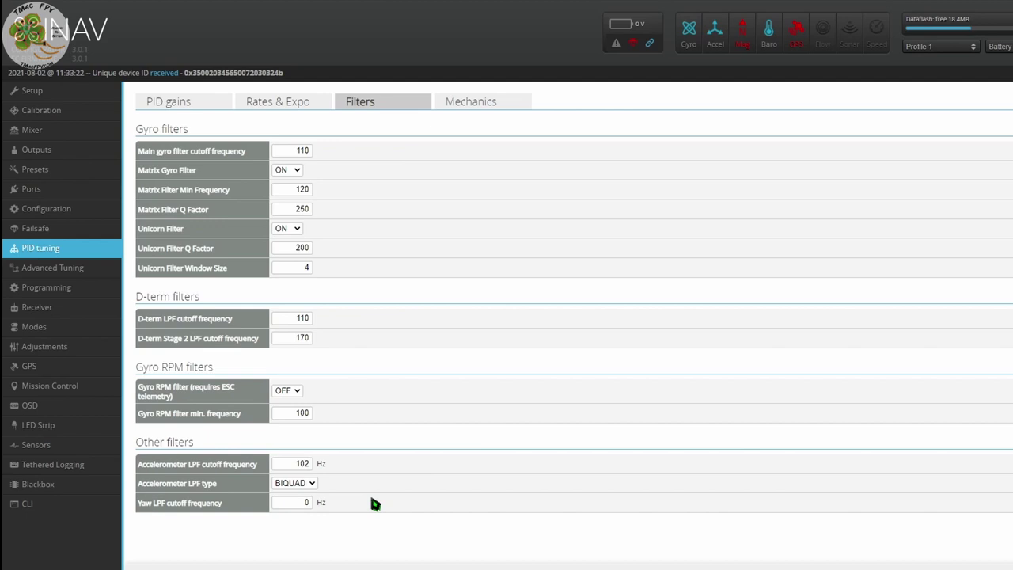
Turn the Unicorn Filter off and set the Yaw LPF cutoff frequency to 50 Hz
click(295, 232)
click(295, 249)
drag(293, 512, 320, 510)
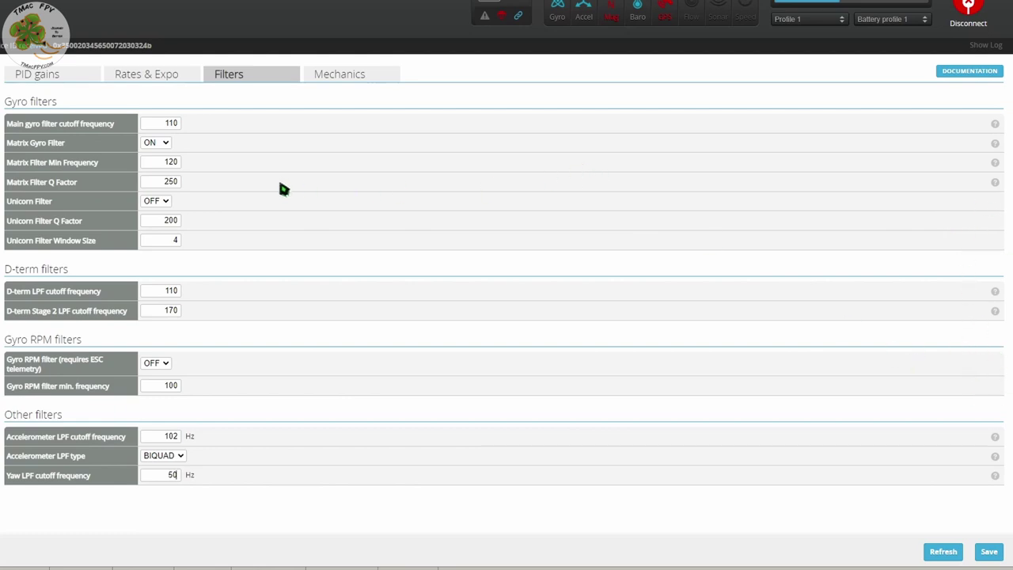
Set the Matrix Filter Q Factor to 200 and its Min Frequency to 100, and save the filters
mouse_move(997, 185)
drag(159, 185, 189, 186)
text(200)
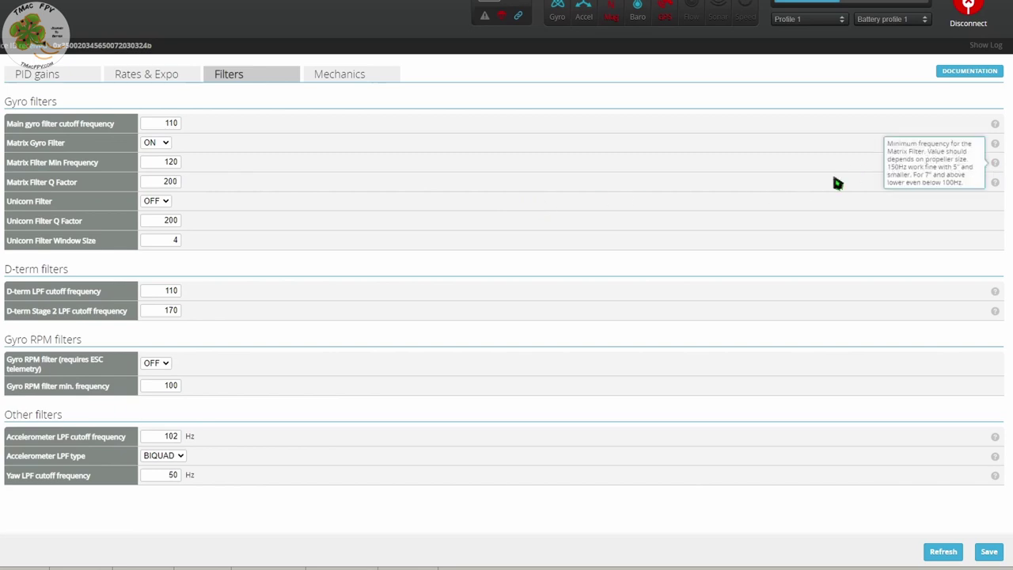
drag(166, 168, 200, 172)
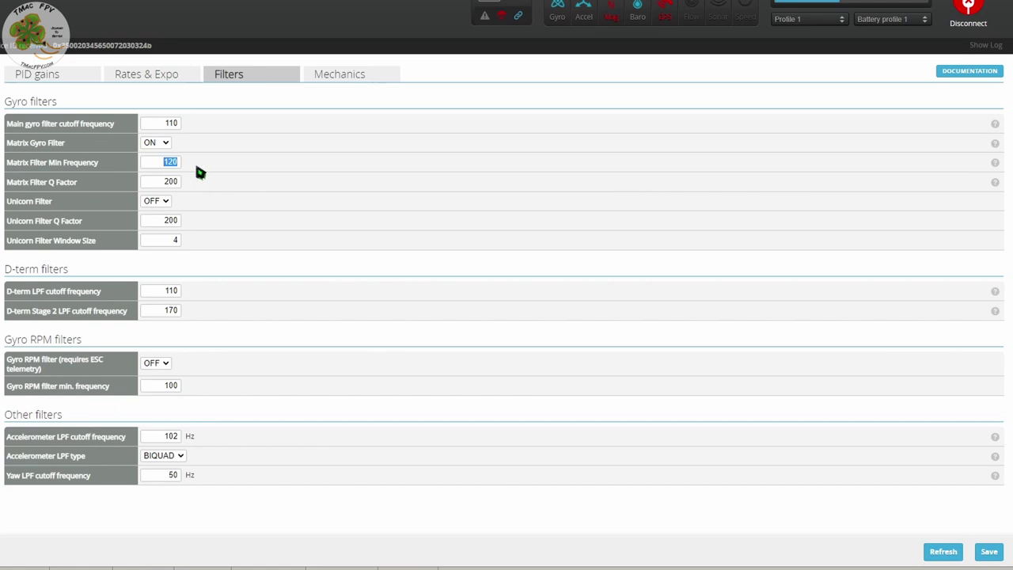
text(100)
click(988, 553)
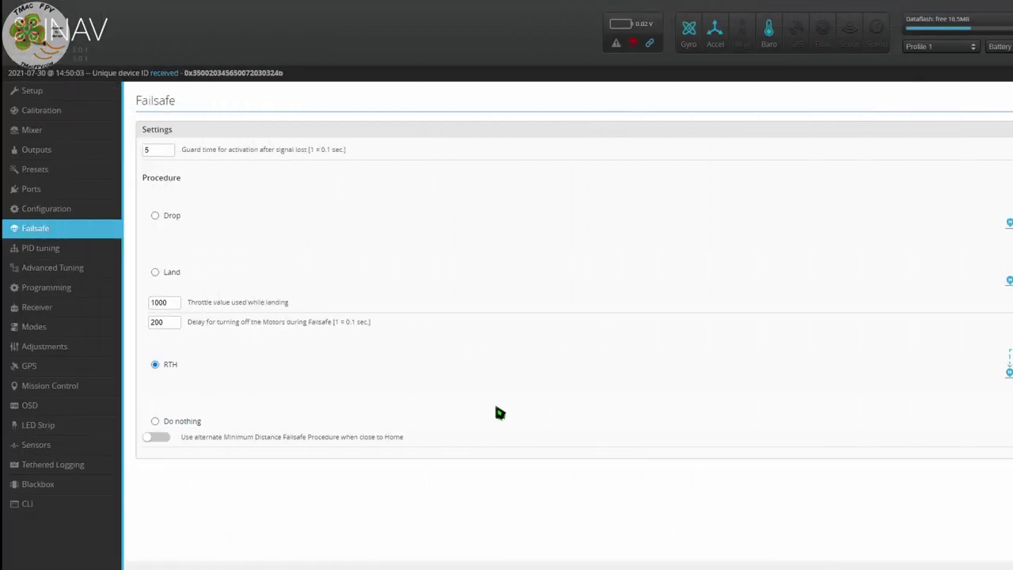
In the receiver settings, keep the type SERIAL, select the serial receiver provider, and save and reboot
click(38, 307)
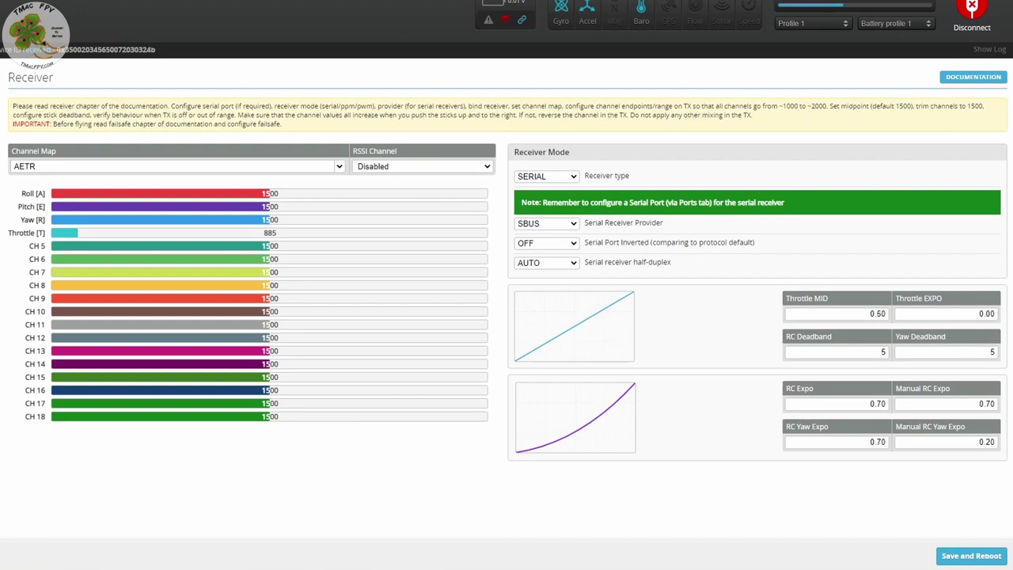
click(576, 181)
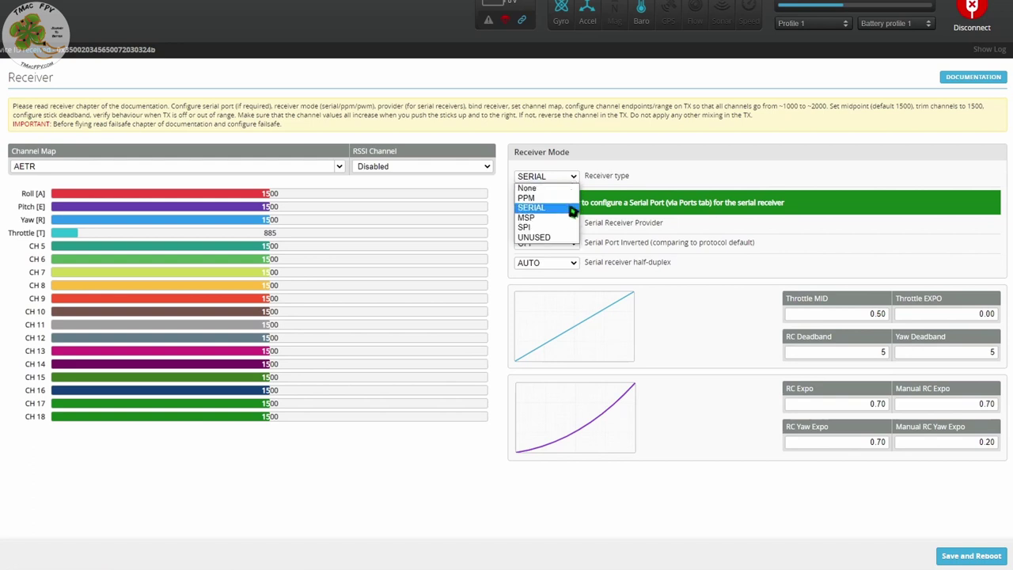
click(578, 205)
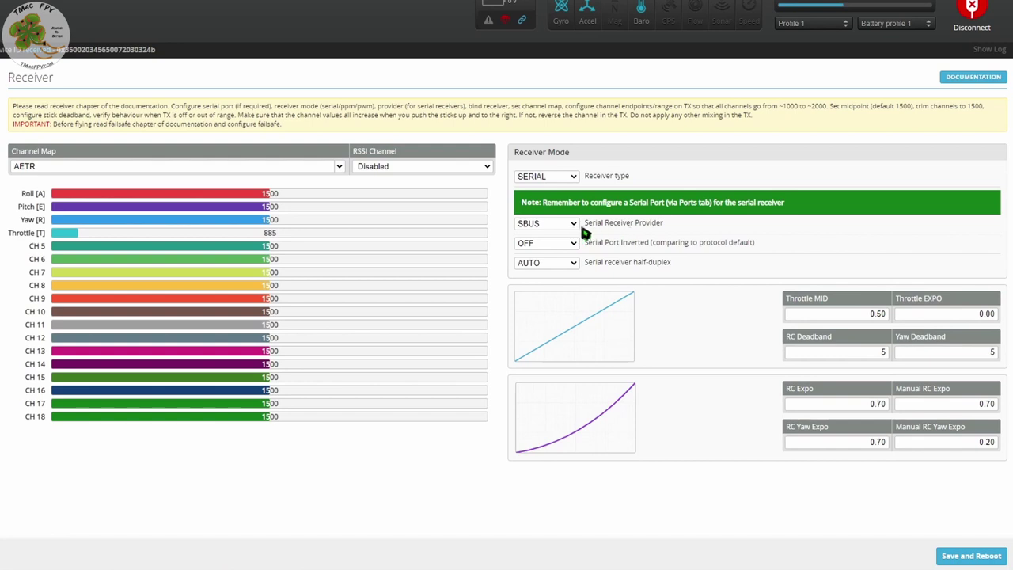
click(576, 228)
click(556, 324)
click(973, 558)
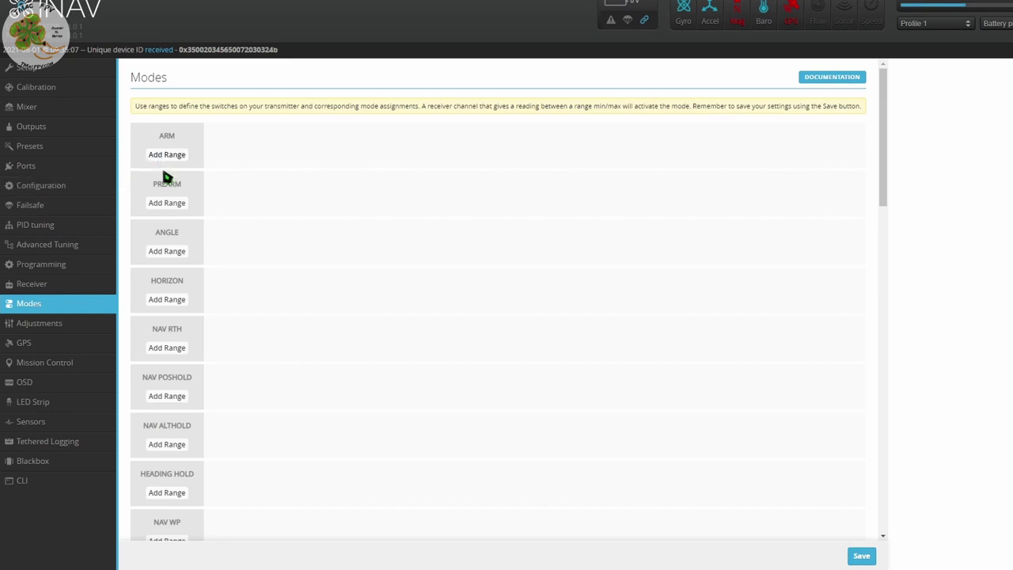
Look through the available flight modes and add an ARM range on CH 5 from 900 to 1200
scroll(170, 500, down, 2)
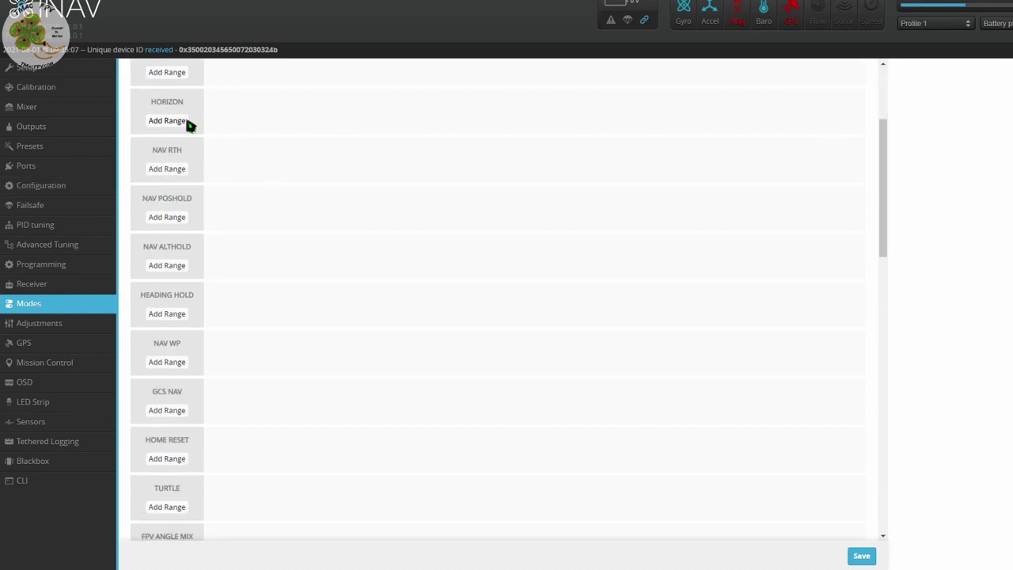
scroll(175, 360, down, 5)
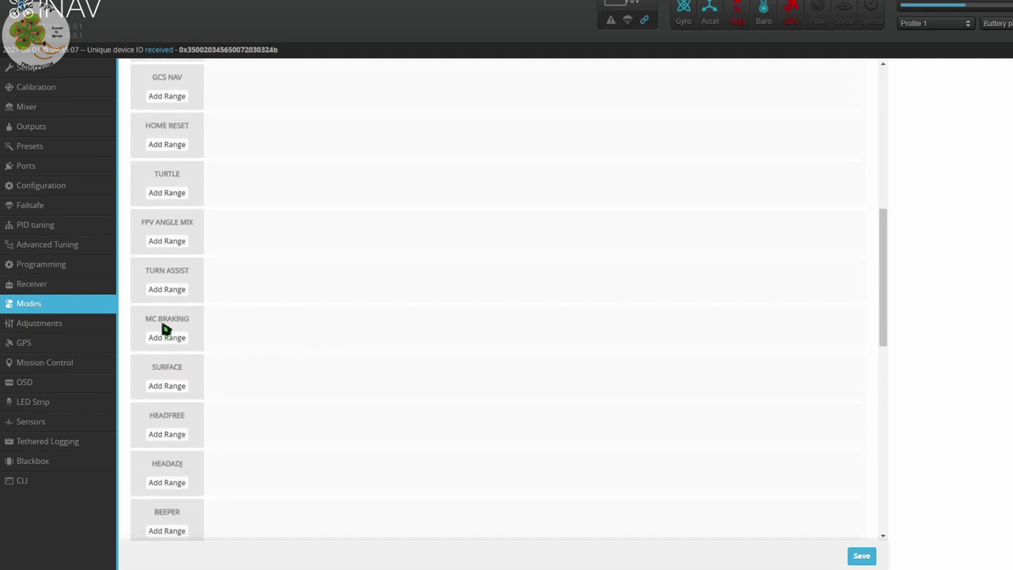
scroll(210, 360, up, 7)
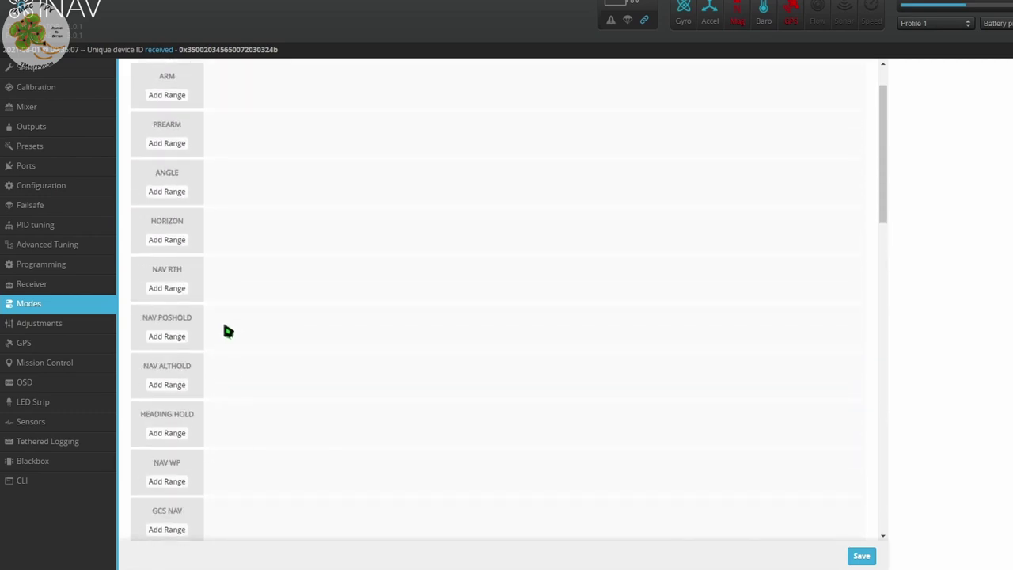
scroll(226, 332, up, 1)
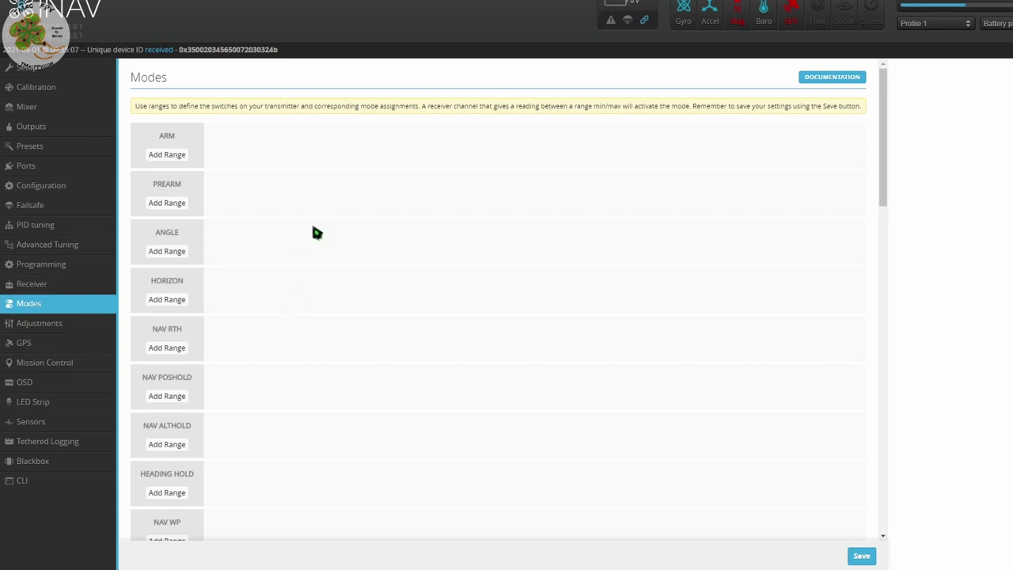
click(182, 157)
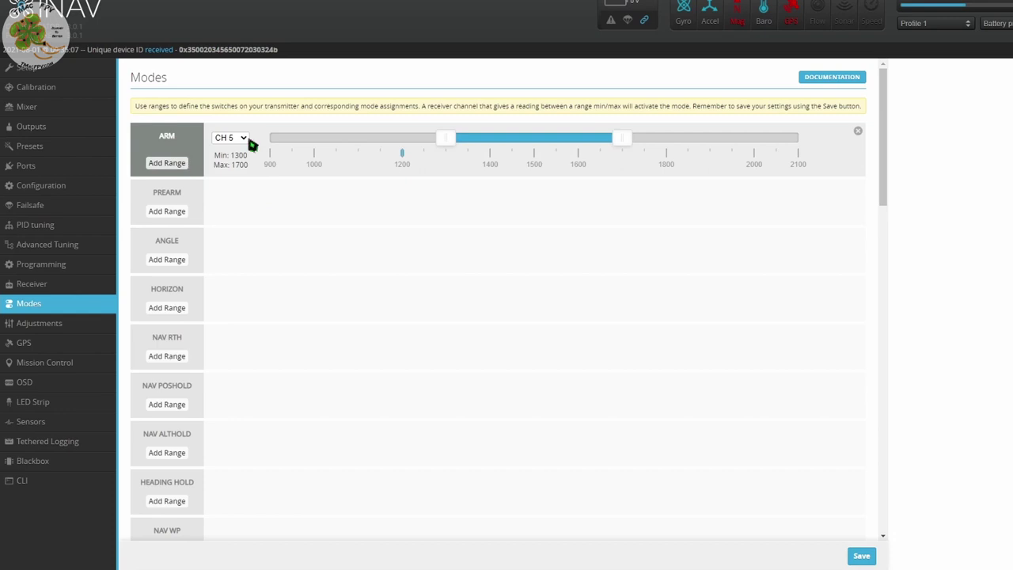
click(224, 138)
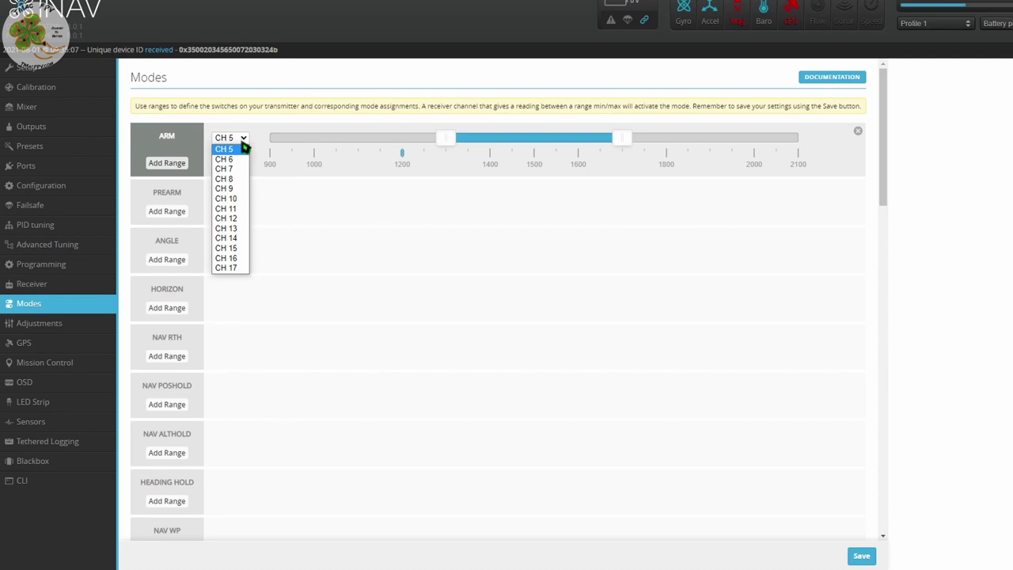
click(298, 214)
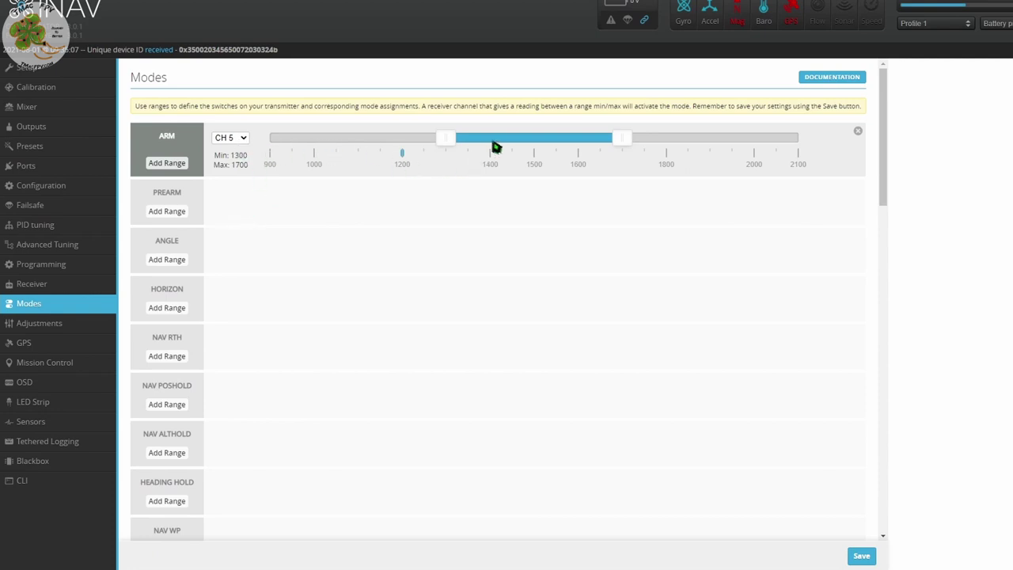
drag(496, 143, 337, 139)
drag(446, 142, 402, 142)
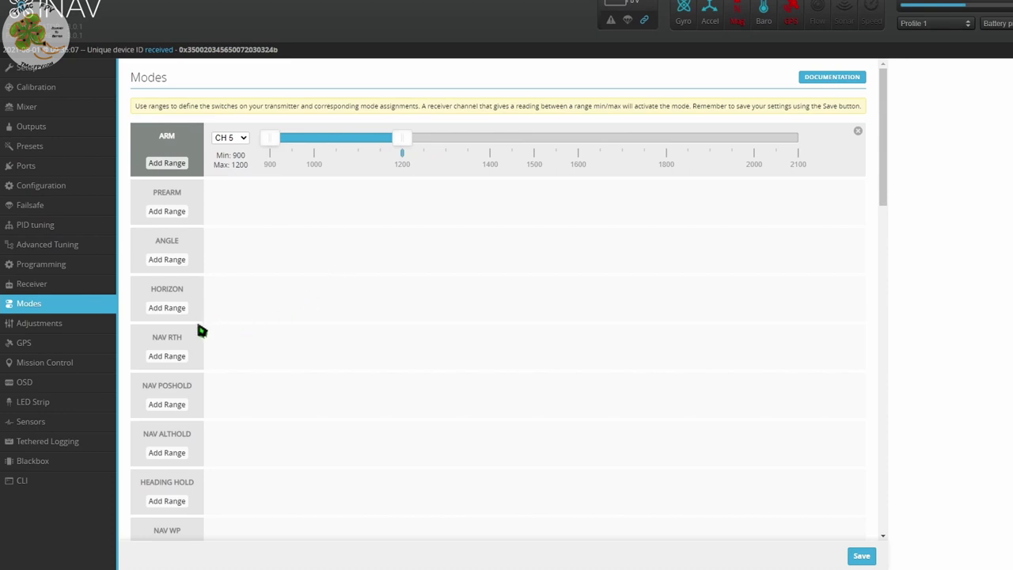
Add a NAV RTH range on CH 11 from 900 to 1200
click(167, 356)
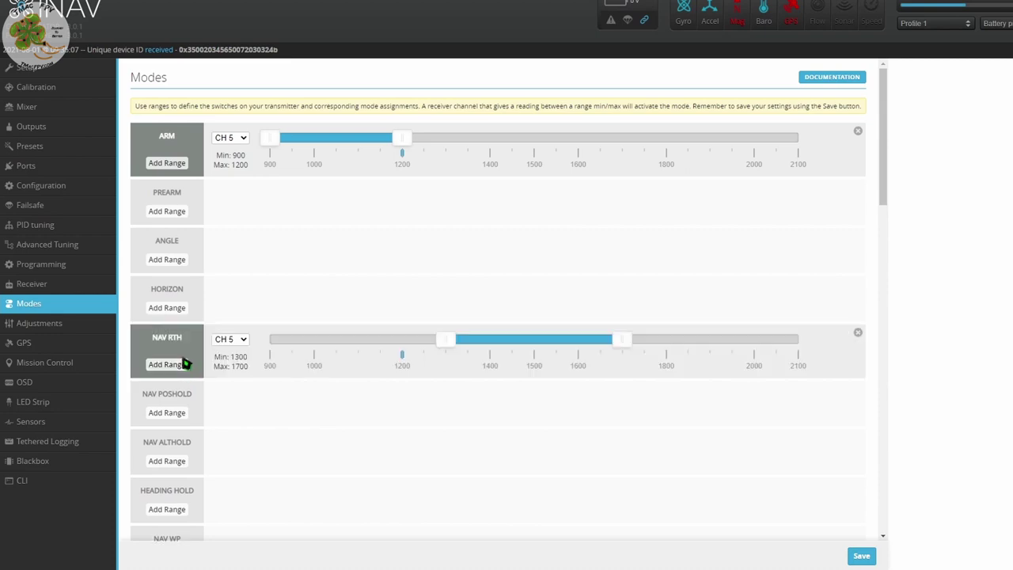
click(242, 340)
click(231, 414)
drag(498, 346, 314, 346)
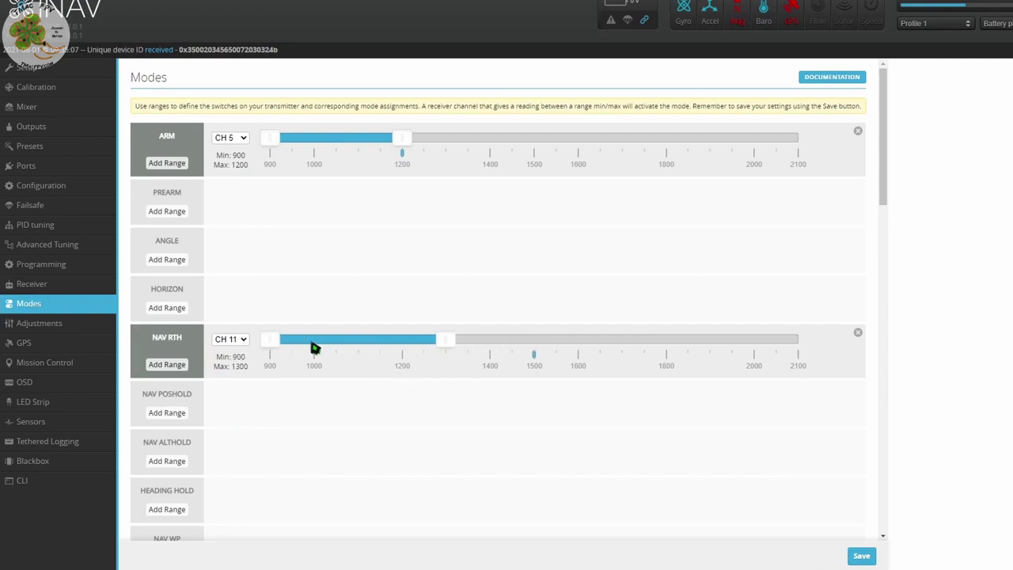
drag(455, 344, 409, 343)
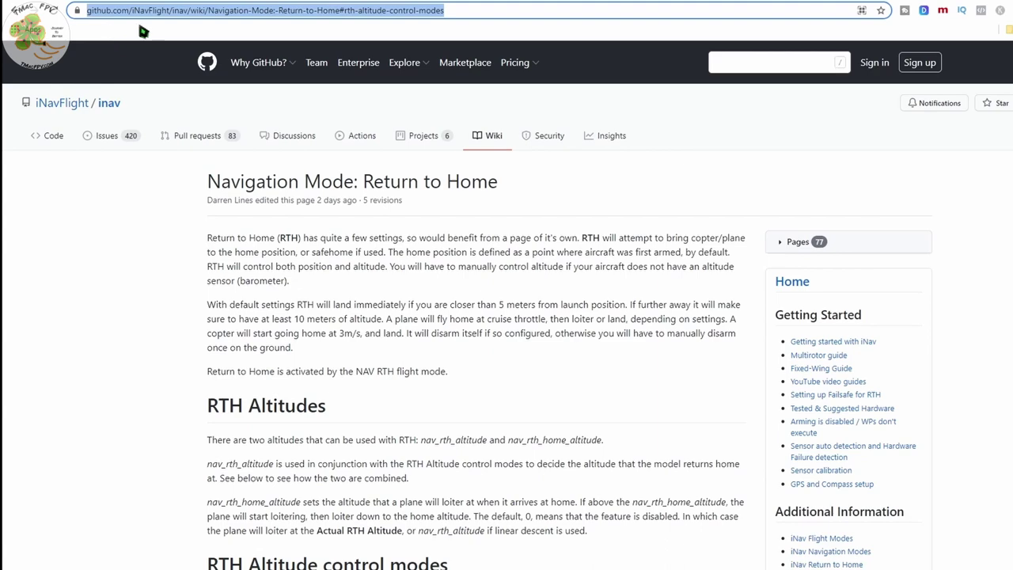
Read the Return to Home wiki page's sections on RTH altitude control modes and nav_rth_climb_first
scroll(507, 331, down, 3)
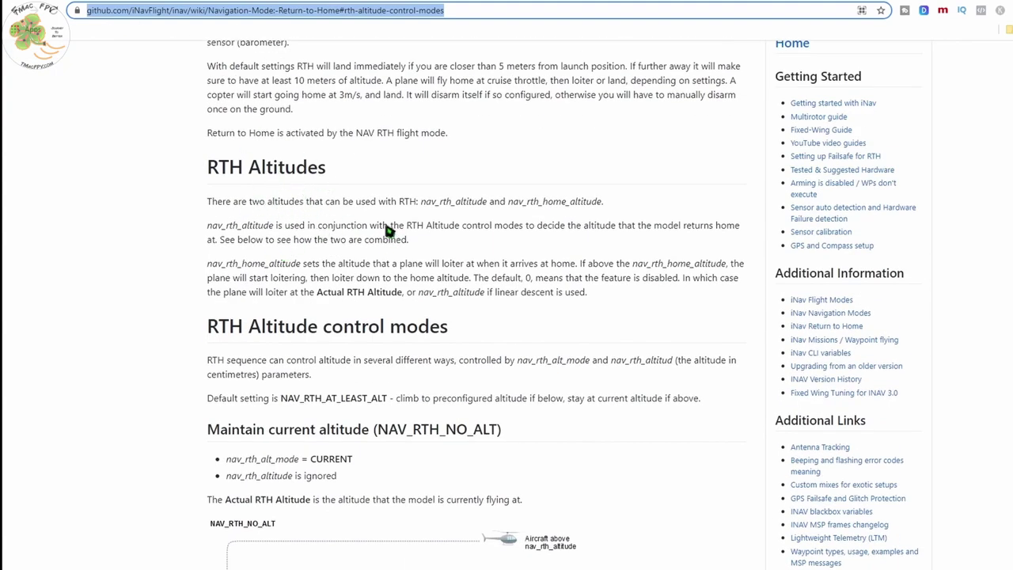
scroll(586, 459, down, 2)
scroll(599, 358, down, 10)
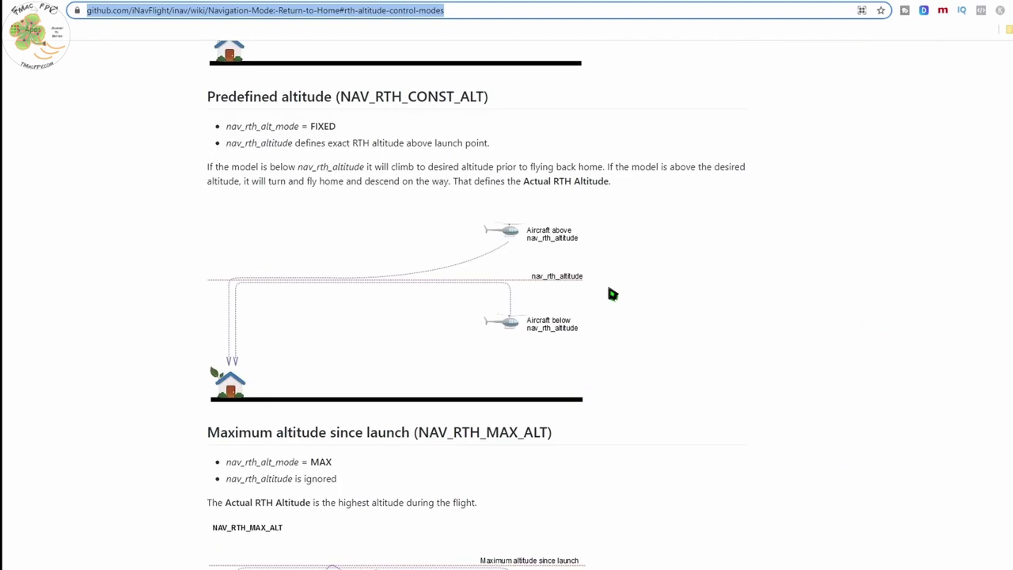
drag(337, 128, 225, 127)
scroll(679, 346, down, 12)
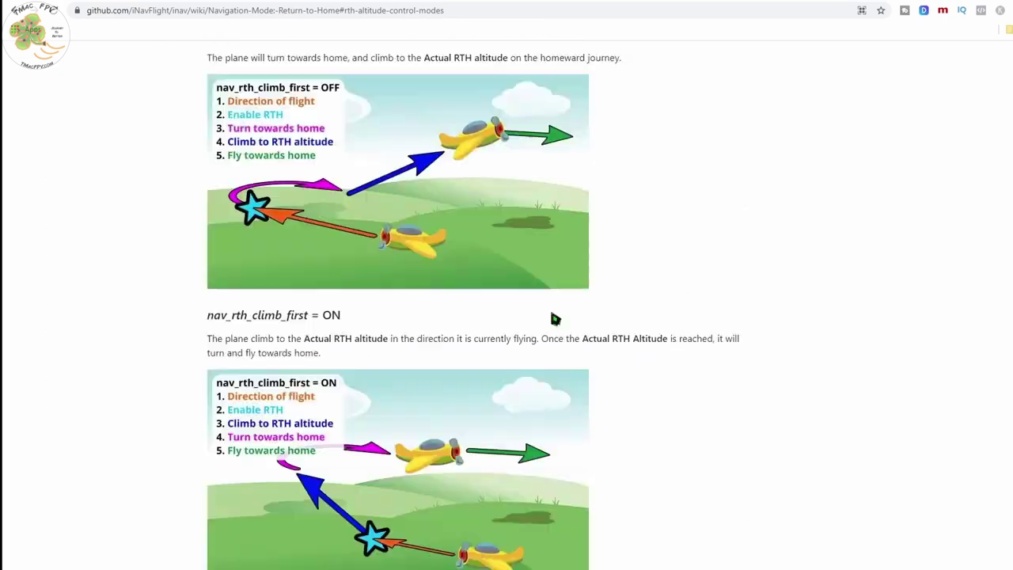
scroll(348, 289, down, 1)
drag(342, 196, 204, 197)
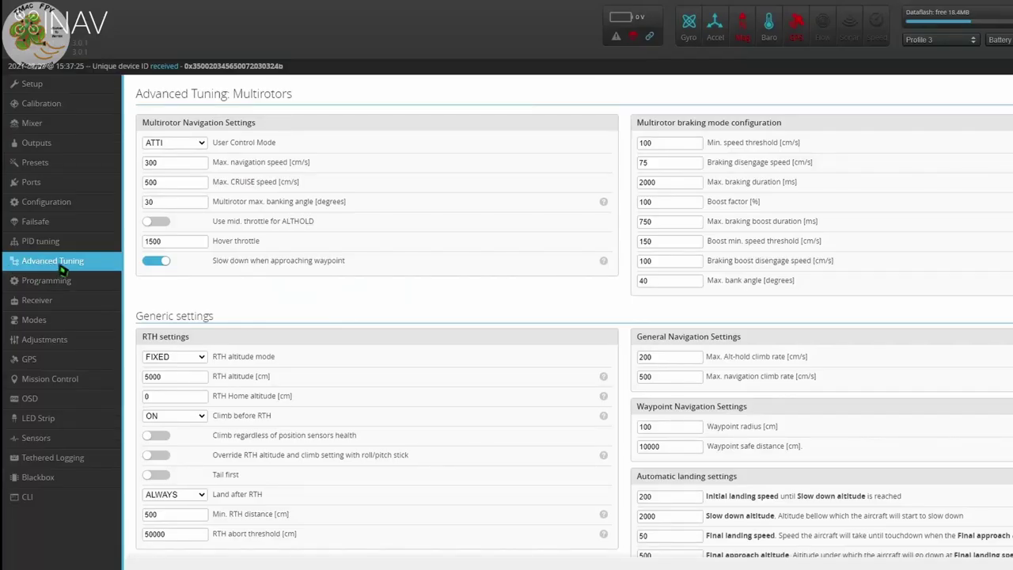
Review the RTH settings in Advanced Tuning, keeping the altitude mode FIXED and Climb before RTH ON
scroll(249, 337, down, 1)
scroll(252, 342, down, 1)
click(182, 300)
click(239, 331)
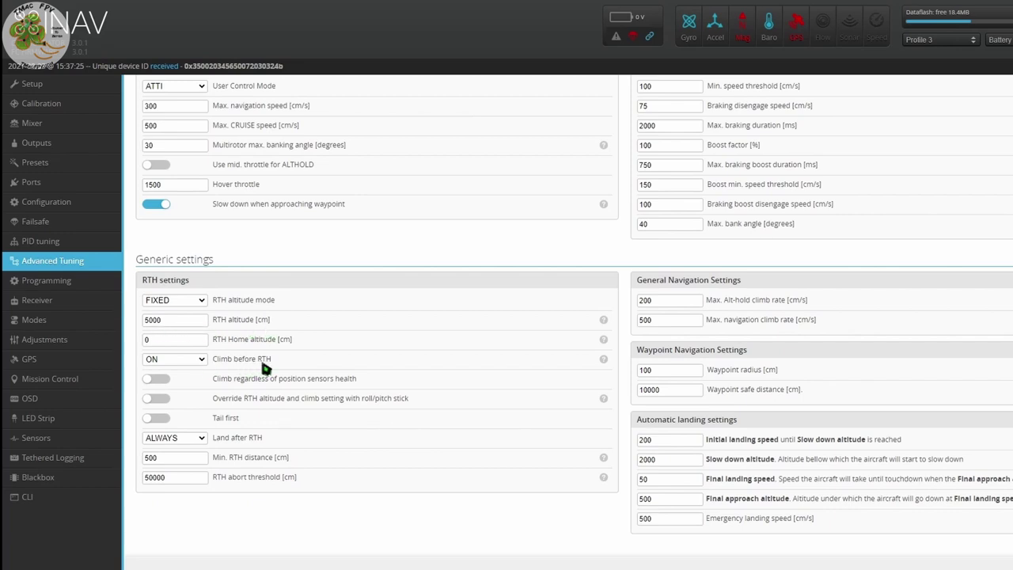
click(203, 361)
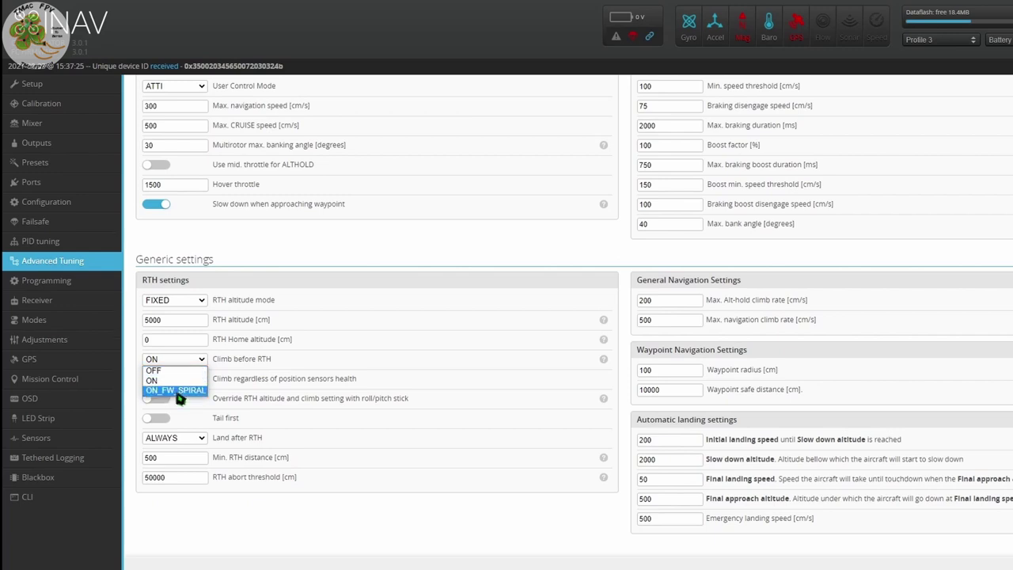
click(197, 362)
click(197, 363)
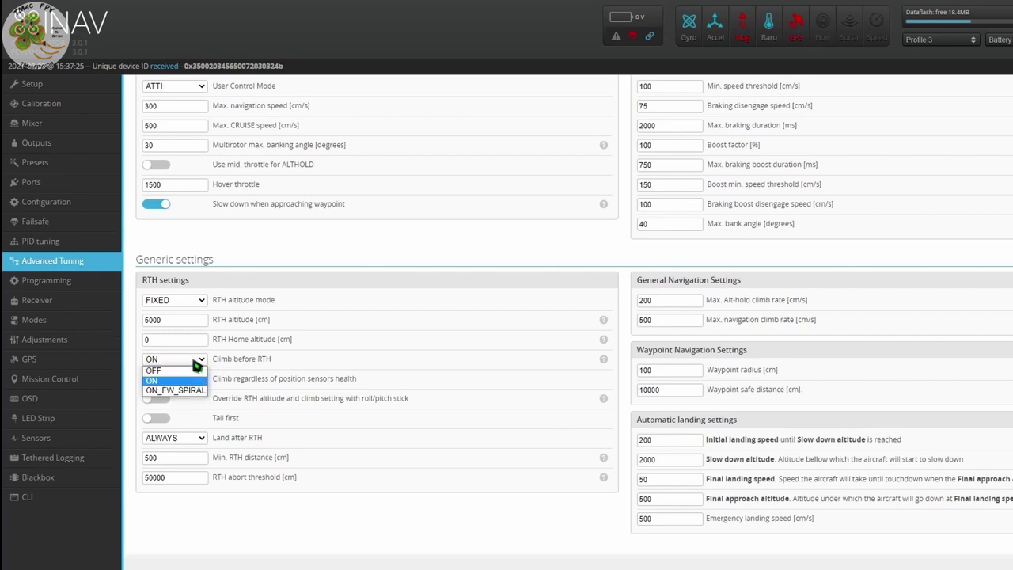
click(194, 381)
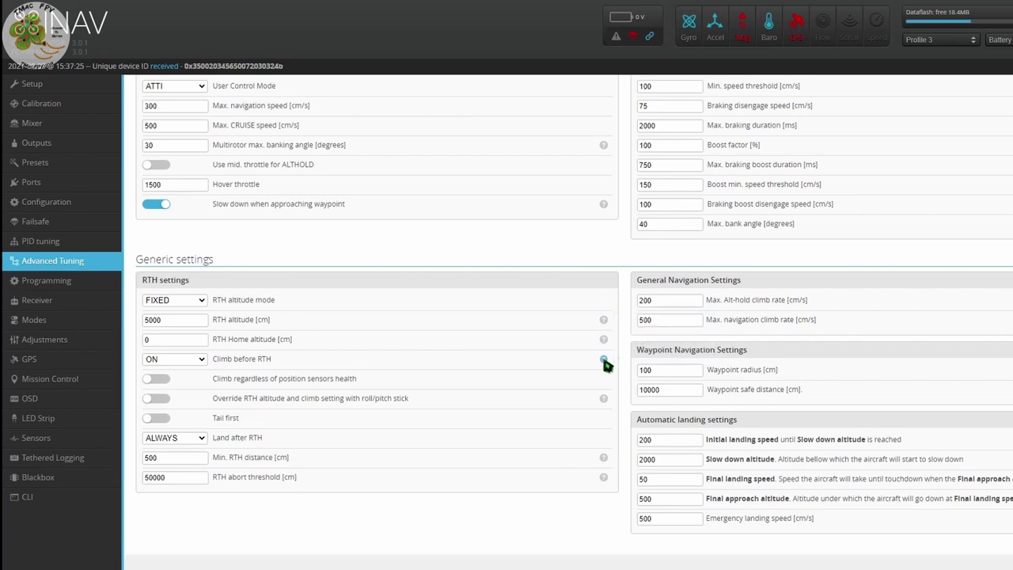
mouse_move(605, 464)
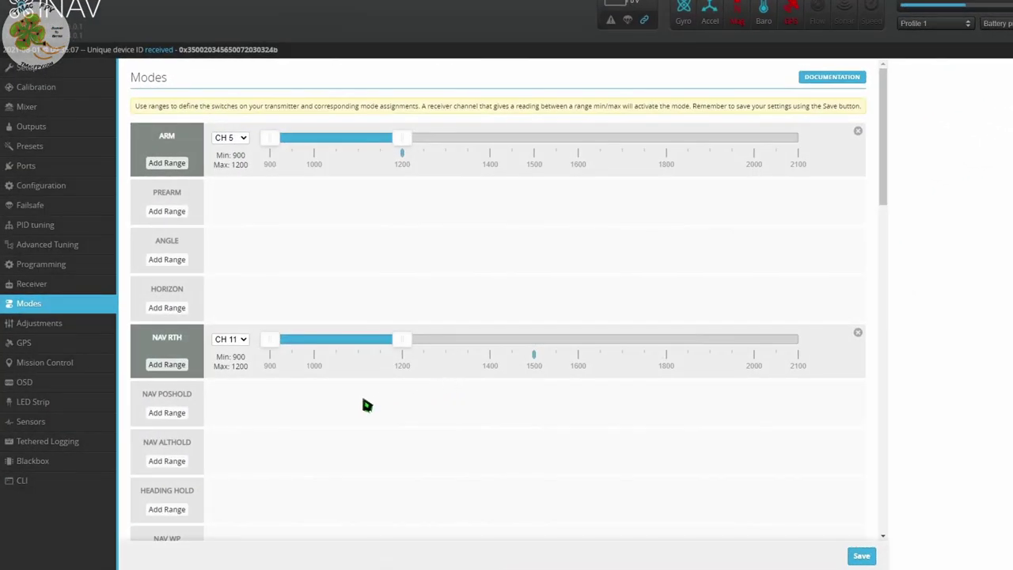
Add a NAV POSHOLD range on CH 8 from 1800 to 2100
click(167, 413)
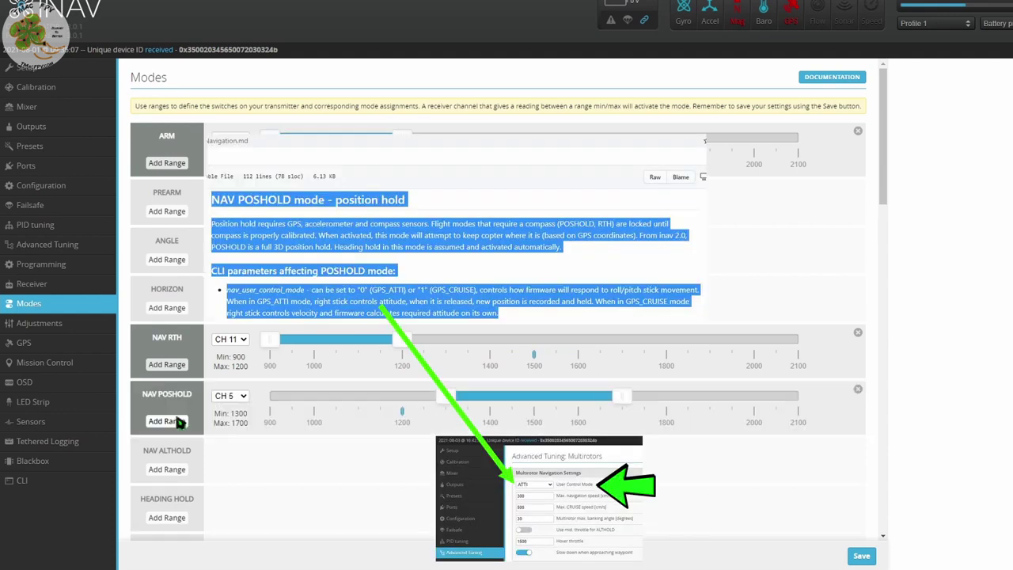
click(241, 400)
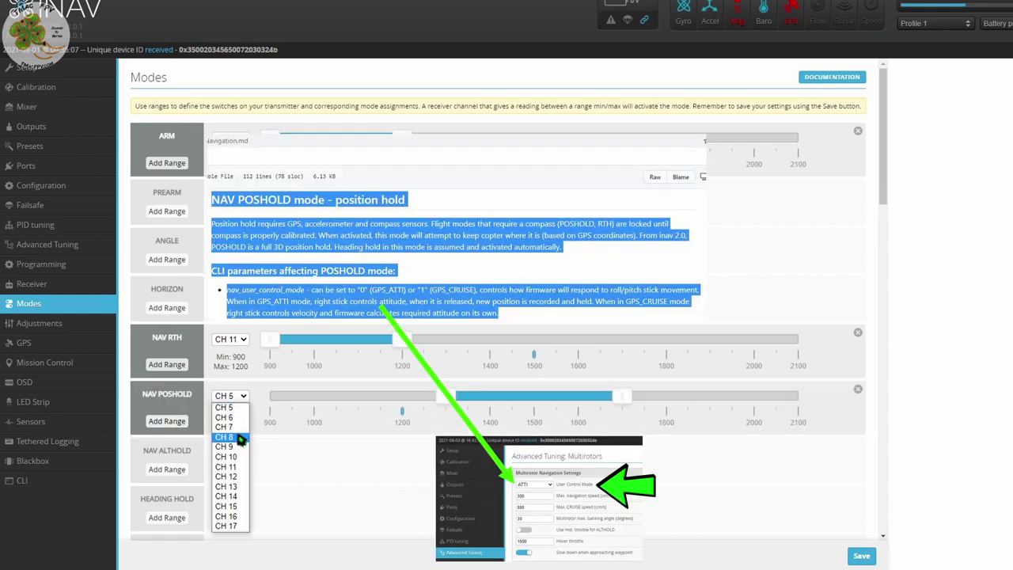
click(240, 440)
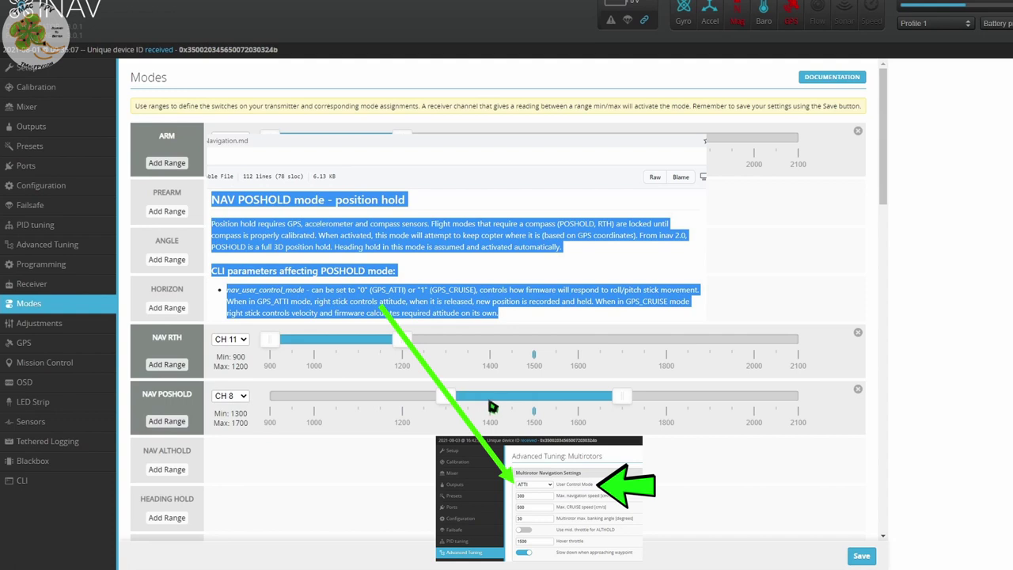
drag(491, 405, 665, 403)
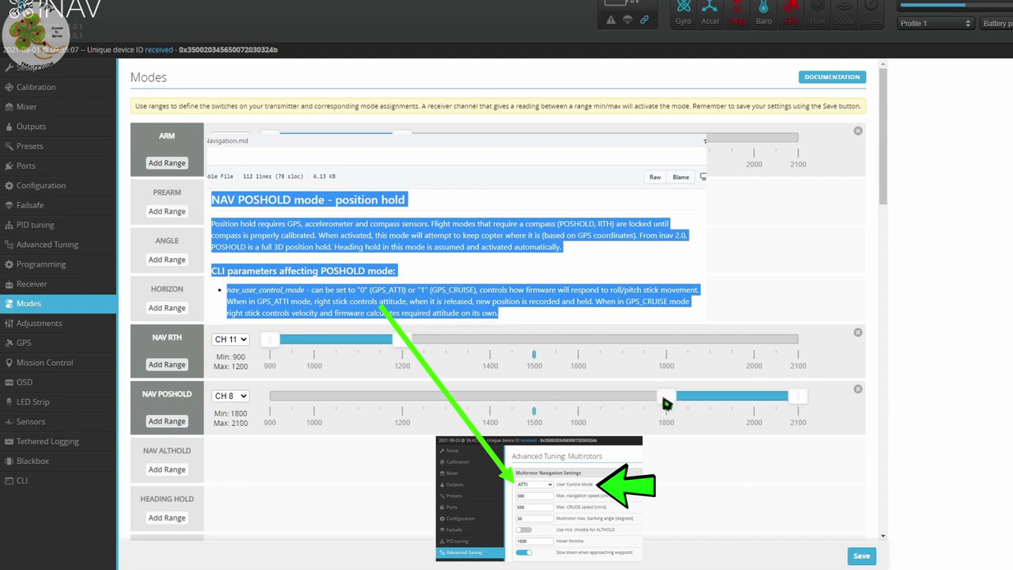
Add a CAMERA CONTROL 1 range on CH 6 from 900 to 1150
scroll(467, 366, down, 5)
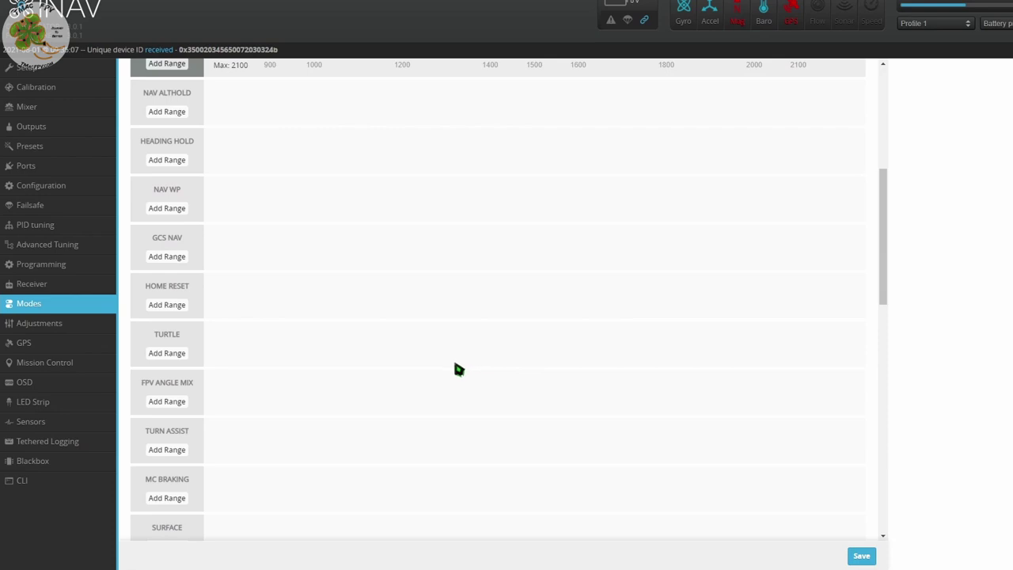
scroll(475, 388, down, 7)
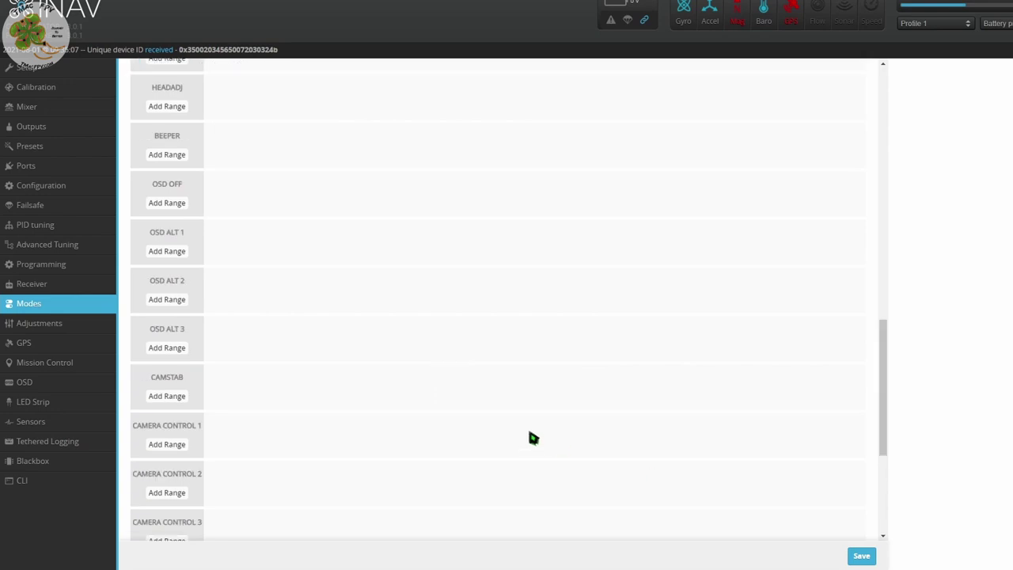
click(188, 446)
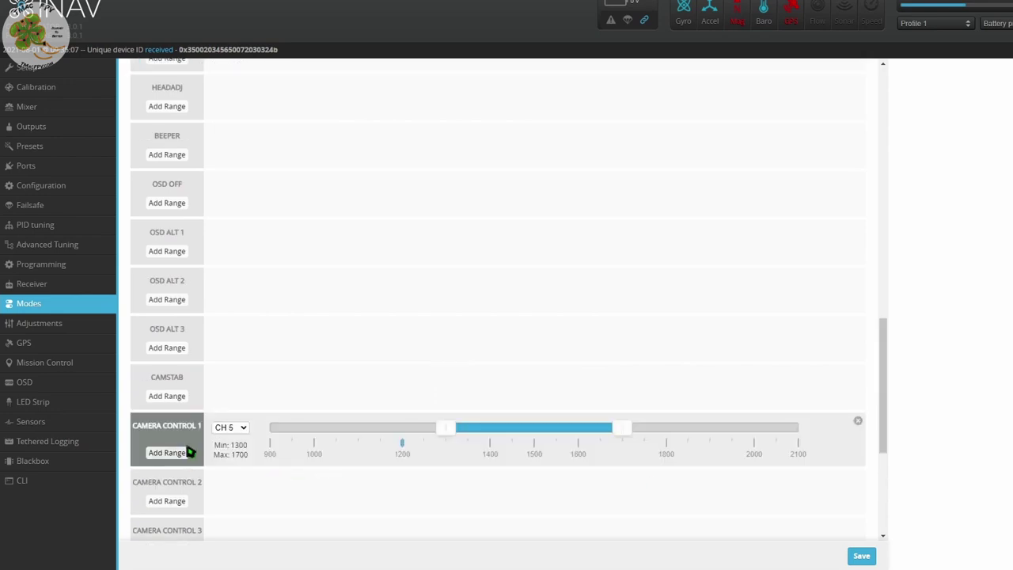
click(239, 429)
click(241, 449)
drag(500, 437, 317, 441)
drag(450, 437, 381, 436)
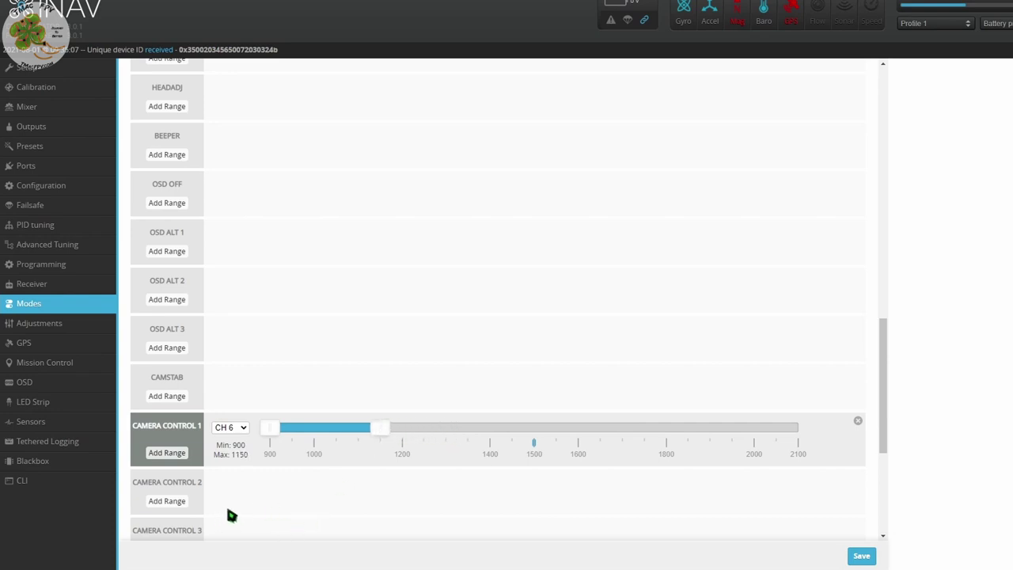
Add a CAMERA CONTROL 2 range on CH 6 from 1300 to 2100
click(167, 501)
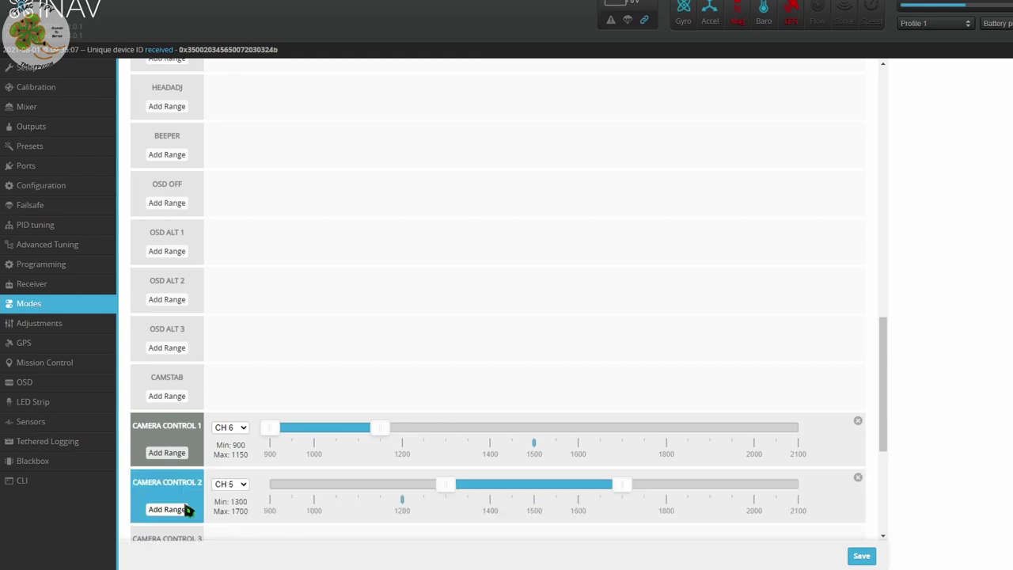
click(245, 486)
click(237, 364)
drag(623, 483, 816, 477)
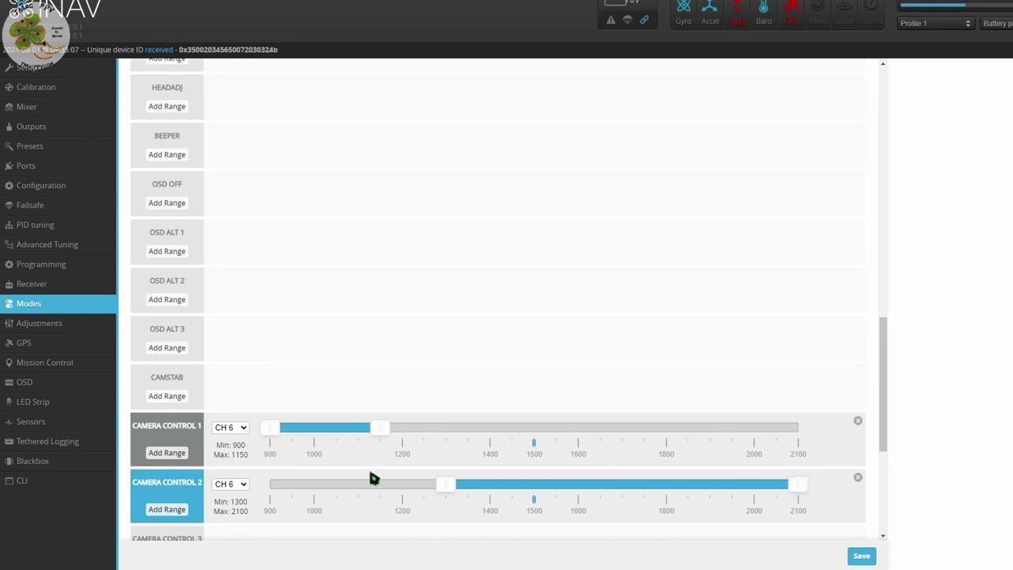
Add a BLACKBOX range on CH 12 from 1850 to 2100
scroll(301, 364, down, 4)
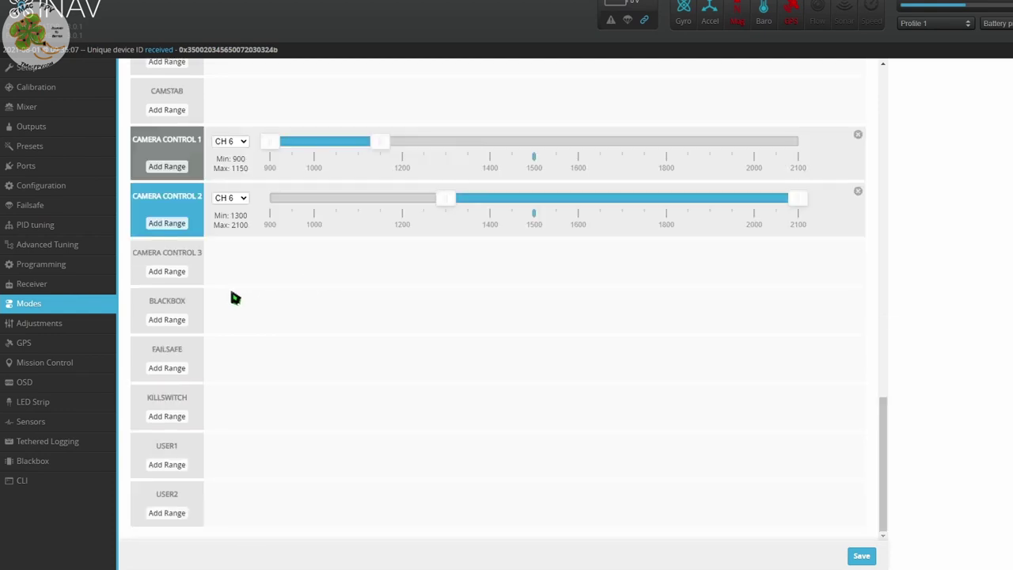
click(167, 320)
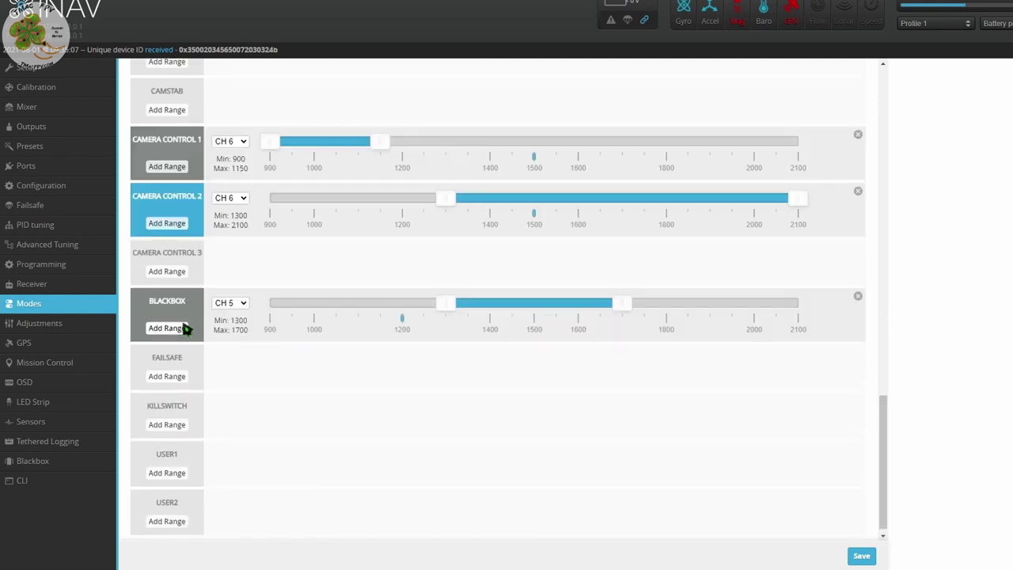
click(227, 305)
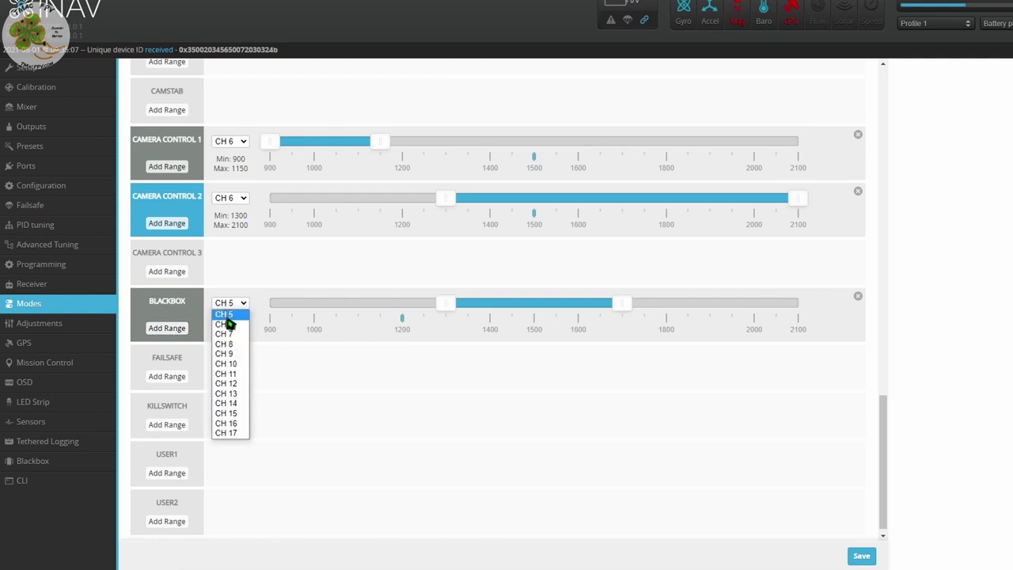
click(238, 385)
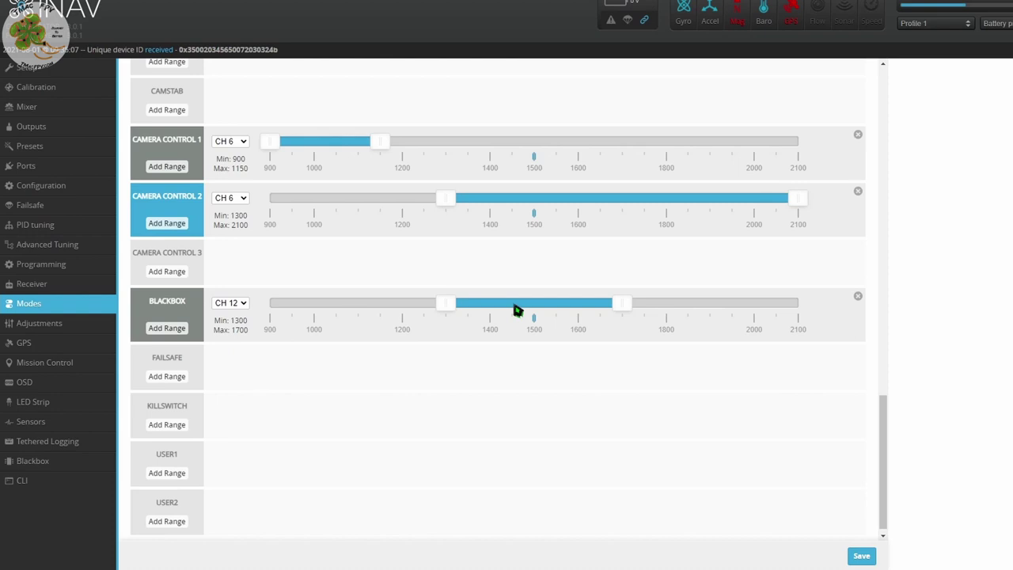
drag(517, 309, 628, 309)
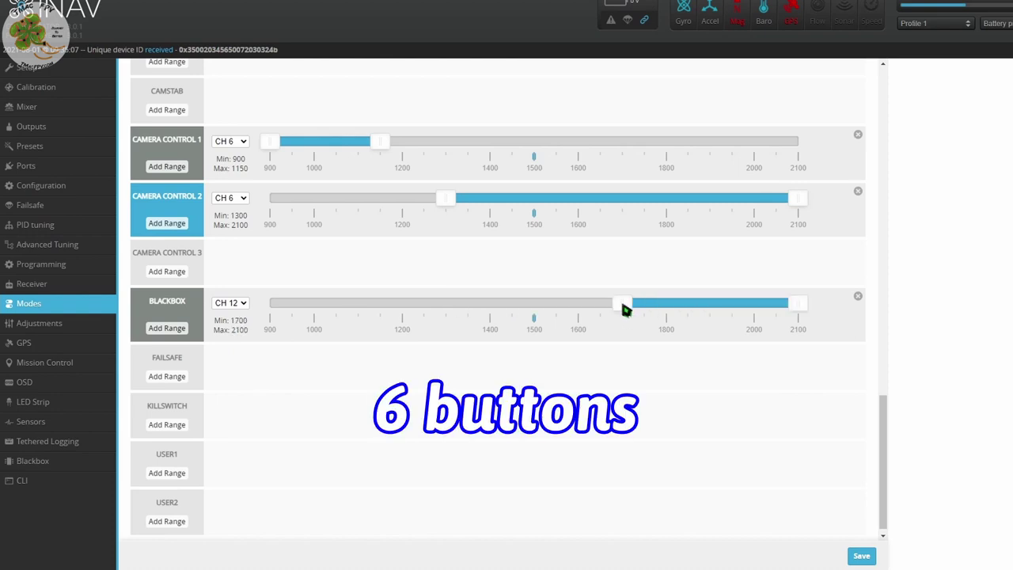
drag(624, 310, 688, 309)
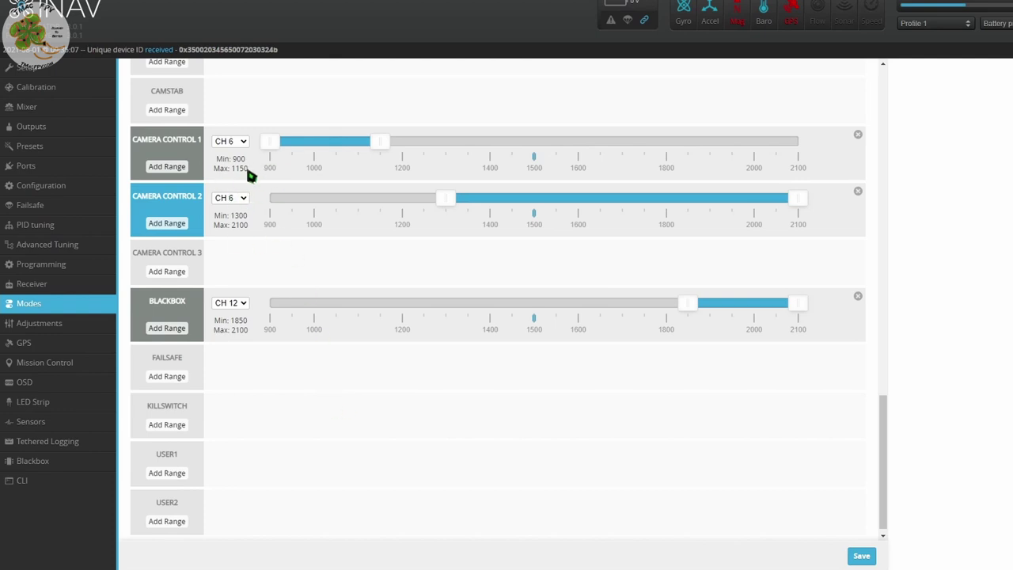
Add a USER2 range on CH 6 from 900 to 1200 and save the mode assignments
click(177, 528)
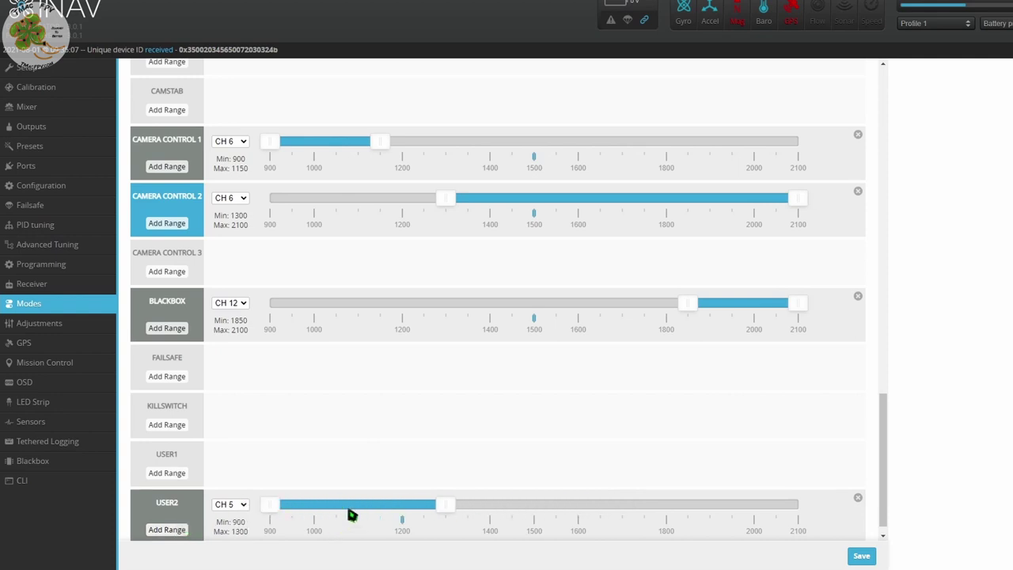
drag(449, 509, 407, 510)
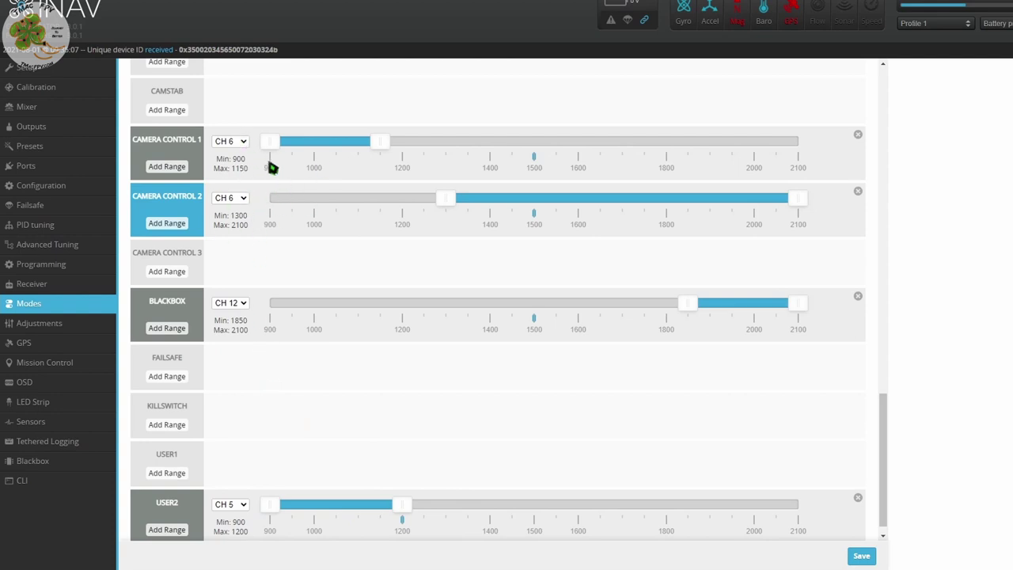
click(243, 506)
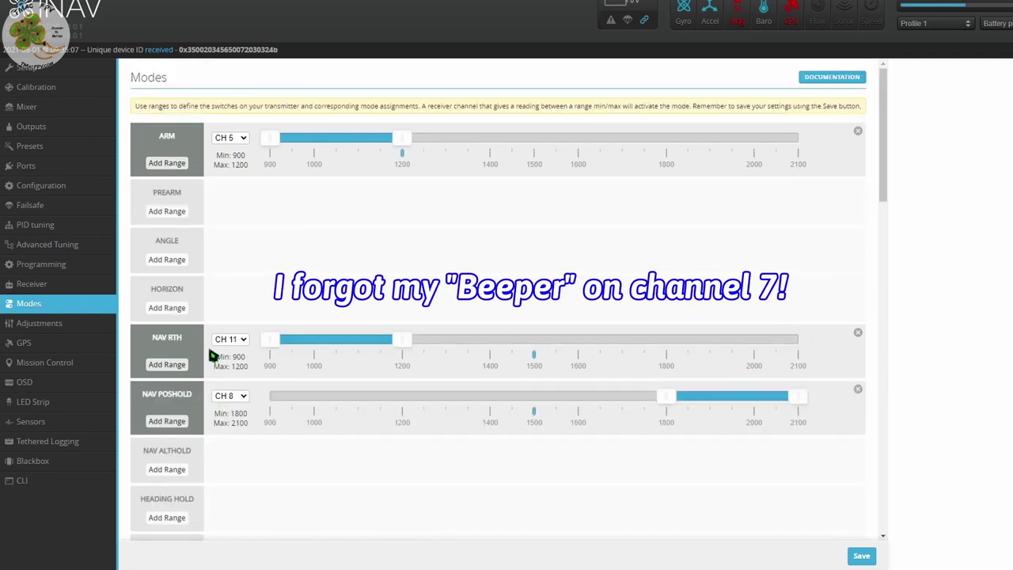
scroll(229, 403, down, 15)
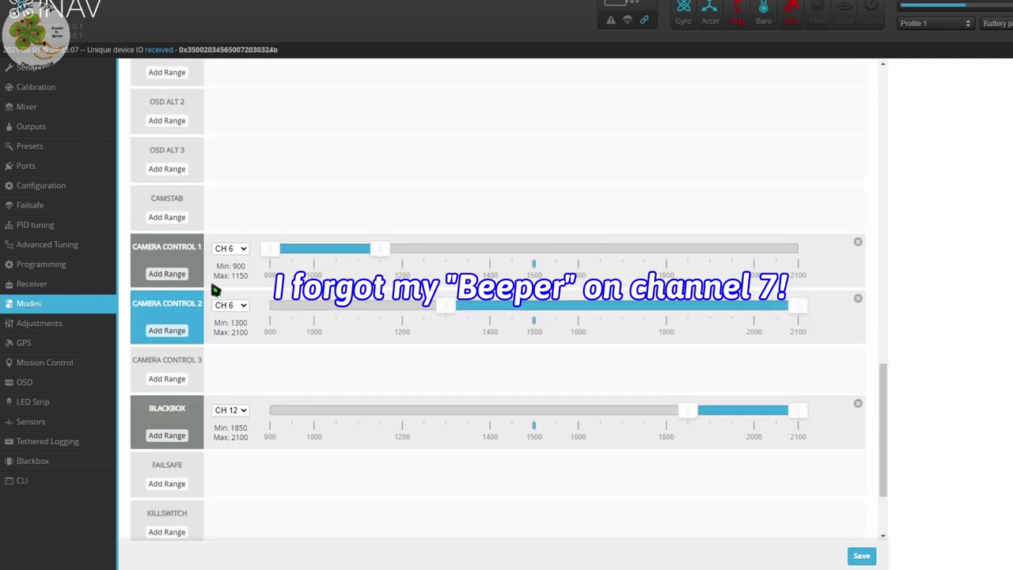
scroll(267, 377, down, 3)
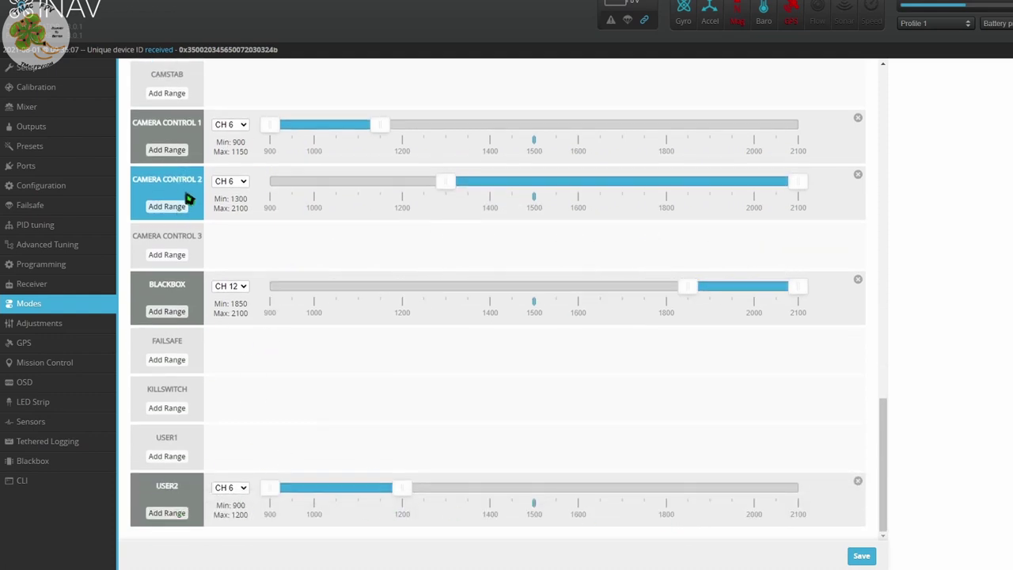
click(861, 556)
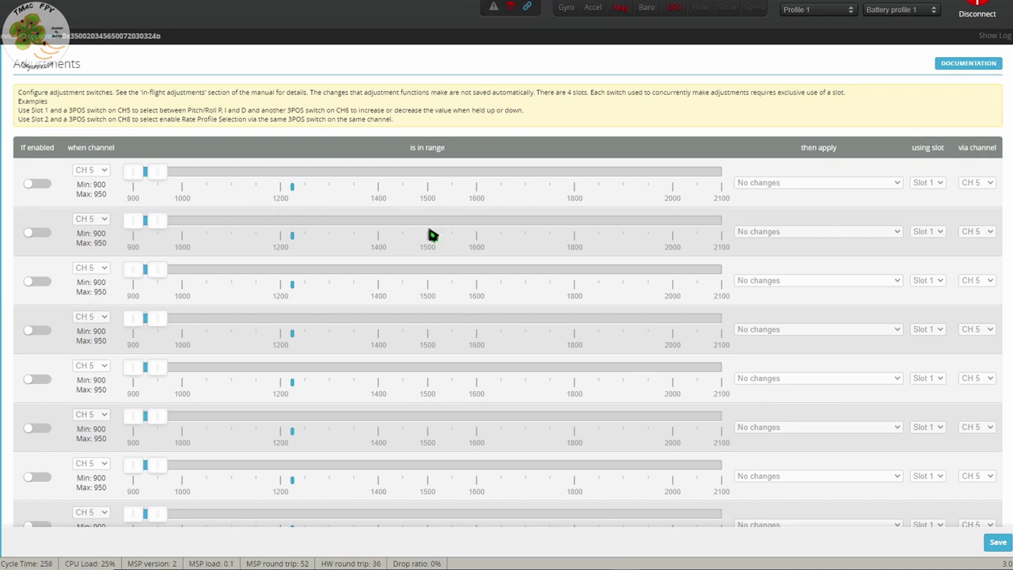
Enable the first three in-flight adjustments and set the channel that activates each of them to CH 9
click(36, 185)
click(36, 234)
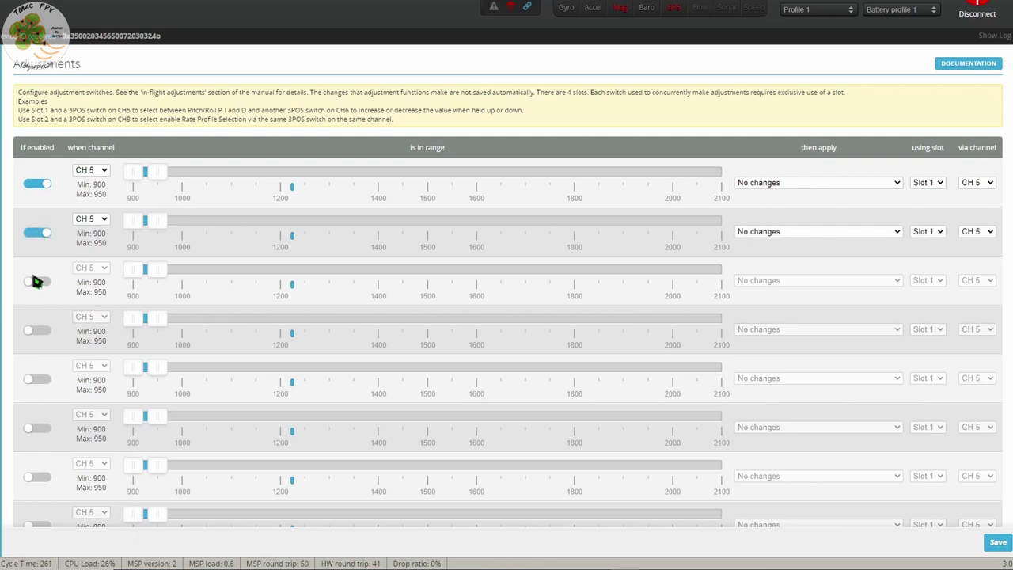
click(36, 282)
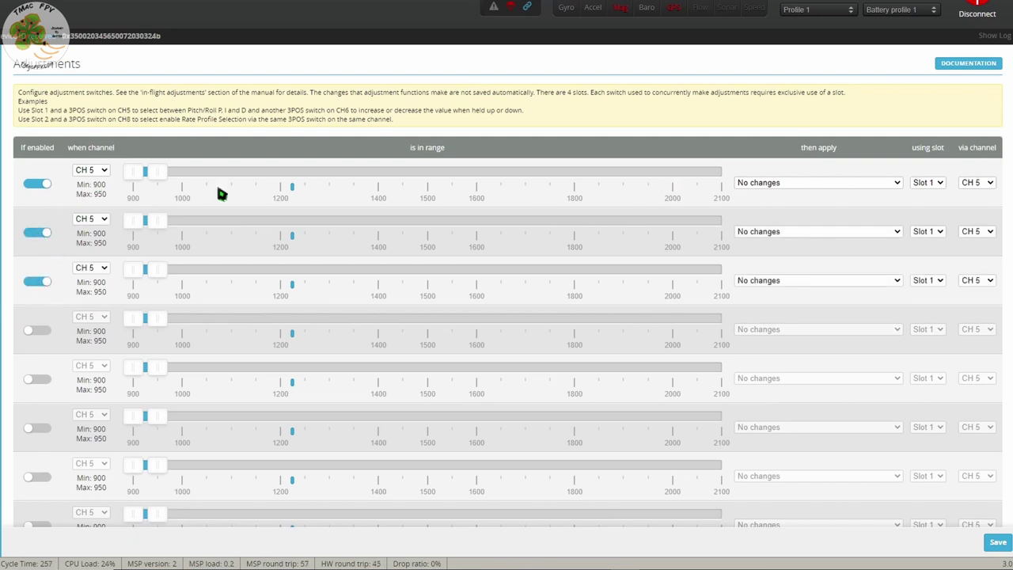
click(93, 171)
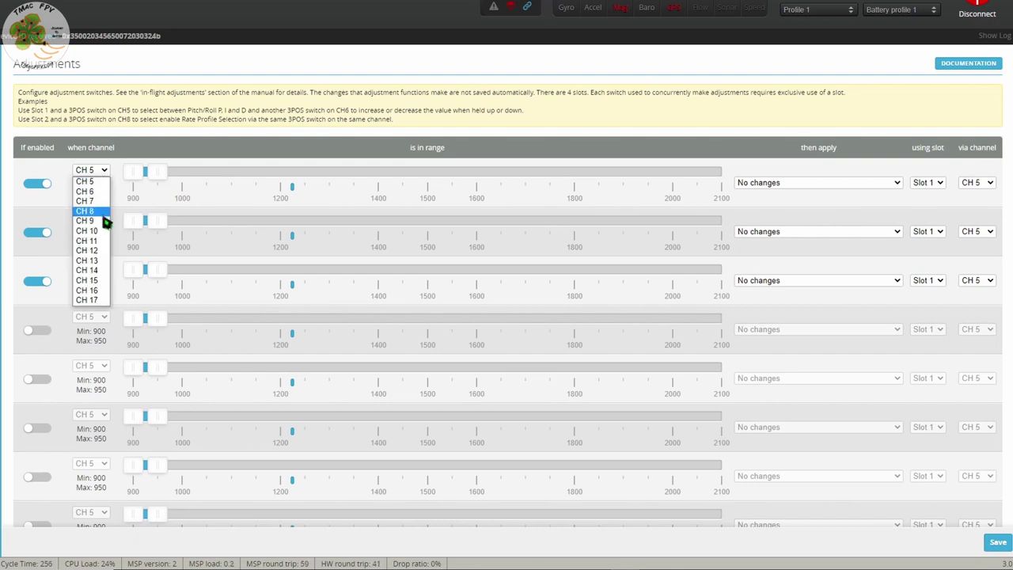
click(91, 212)
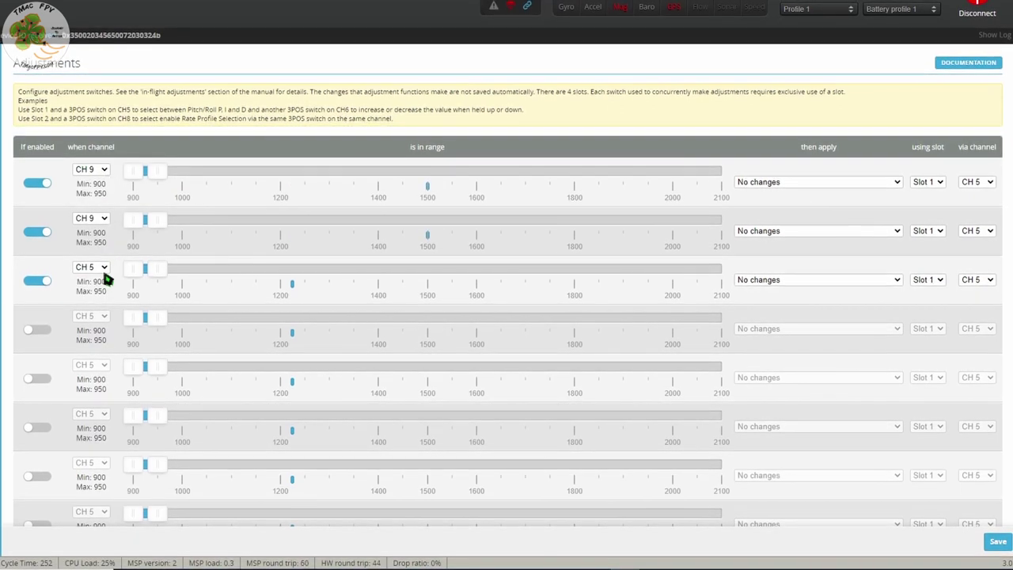
click(101, 268)
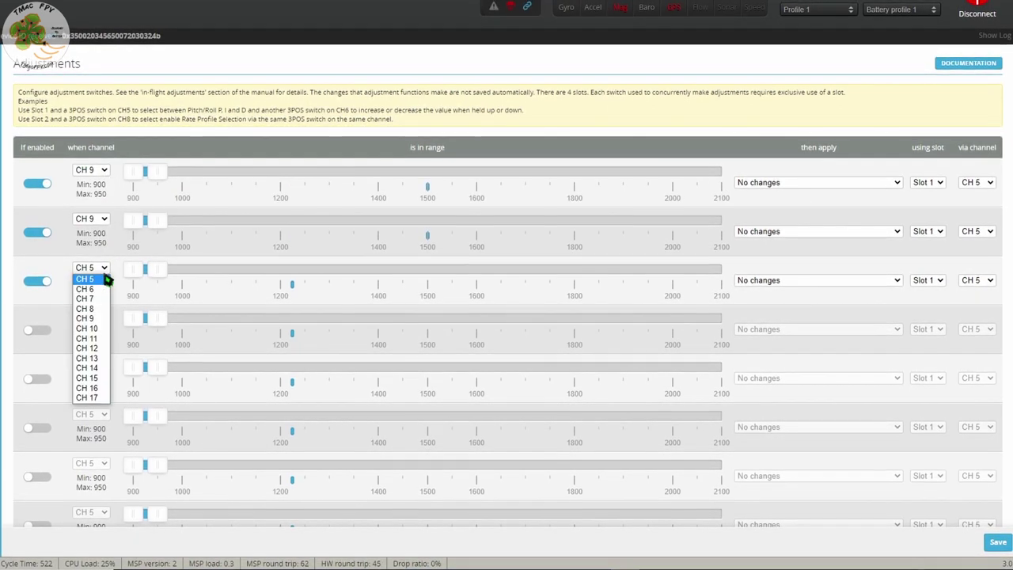
click(104, 318)
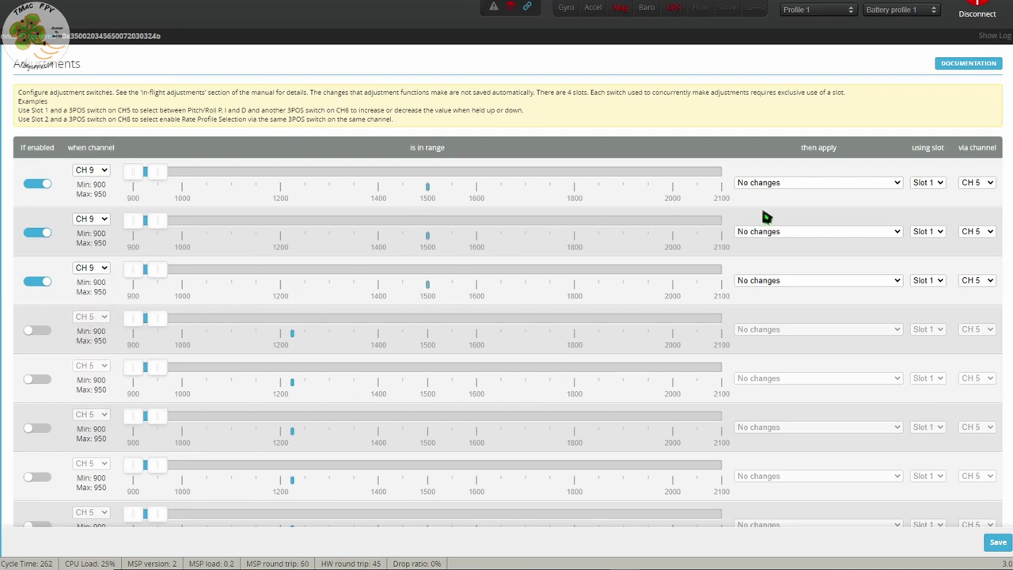
Set the via channel of the first three adjustments to CH 9
click(979, 190)
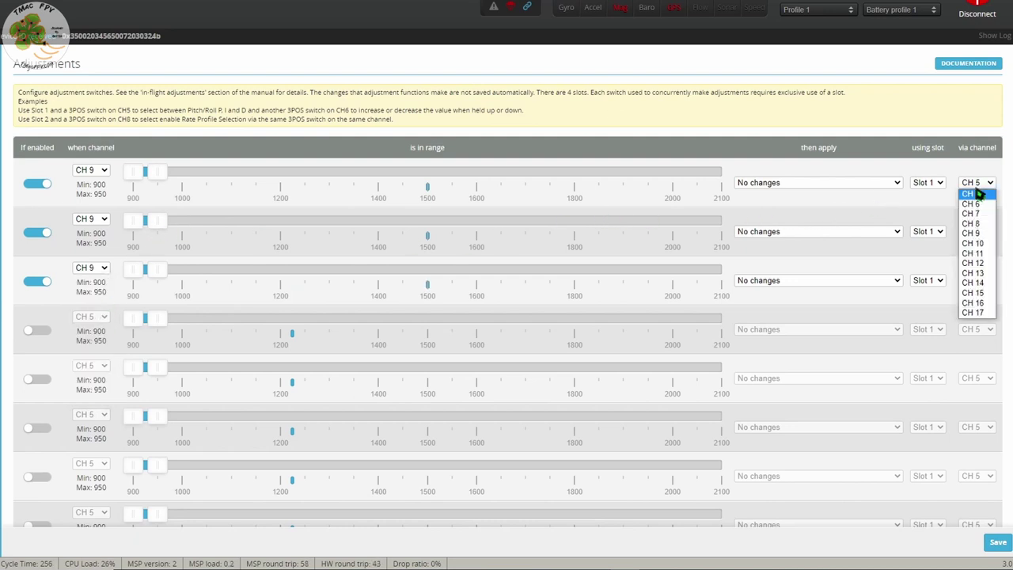
click(981, 238)
click(981, 238)
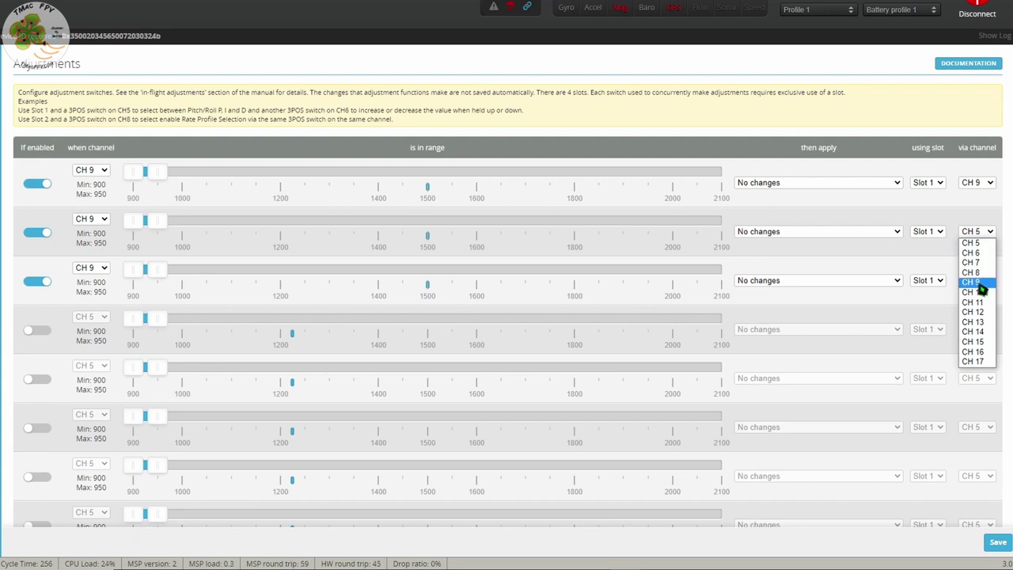
click(982, 280)
click(981, 280)
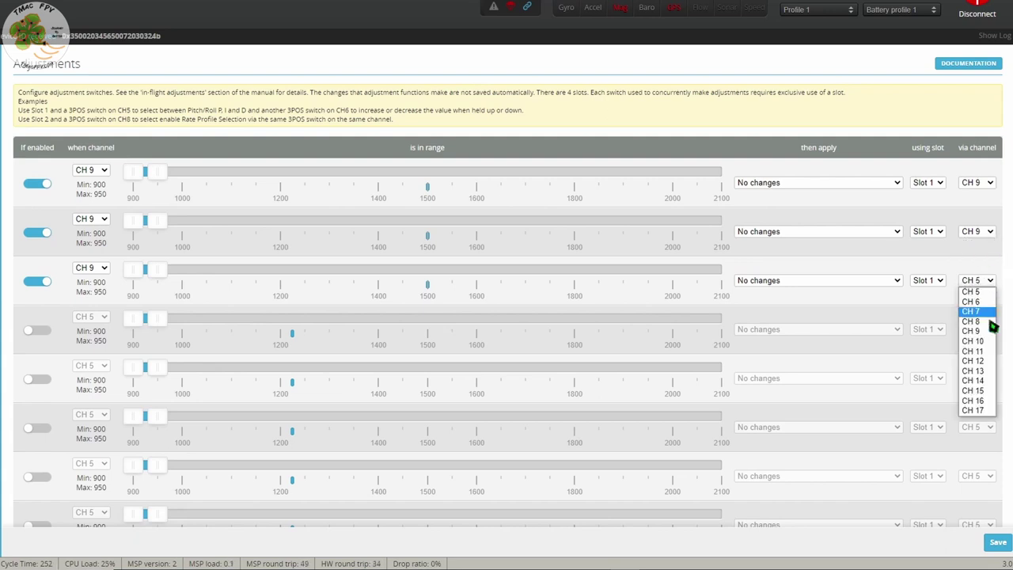
click(982, 324)
Assign Rate Profile Selection as the function applied by each of the first three in-flight adjustments
click(787, 186)
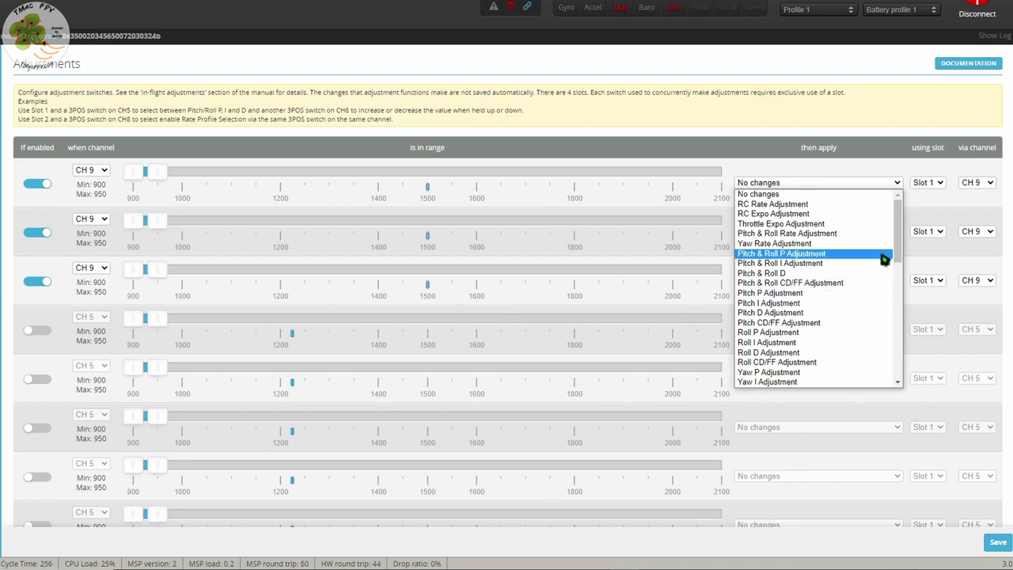
scroll(899, 261, down, 3)
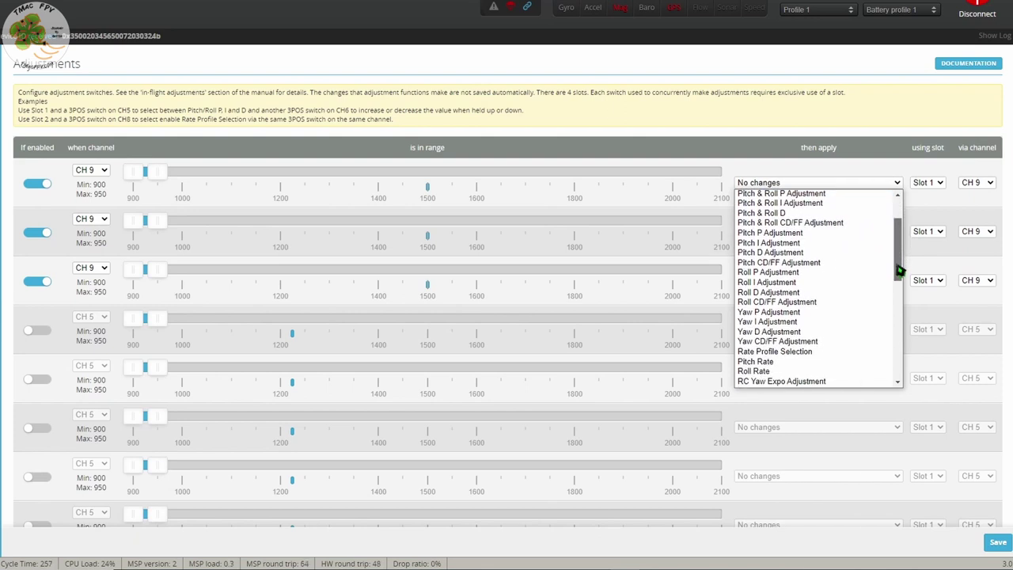
click(844, 332)
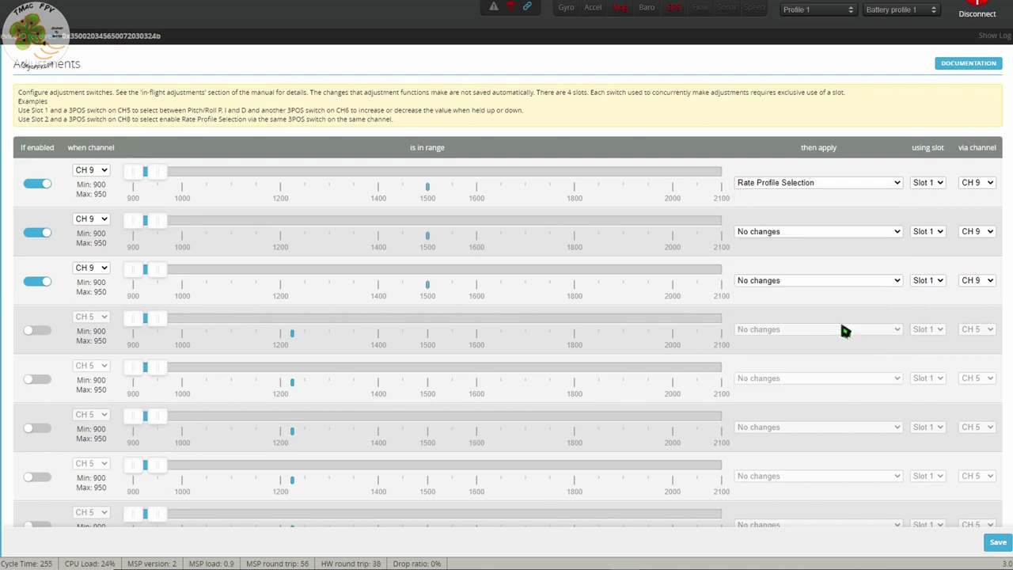
click(846, 233)
scroll(903, 293, down, 1)
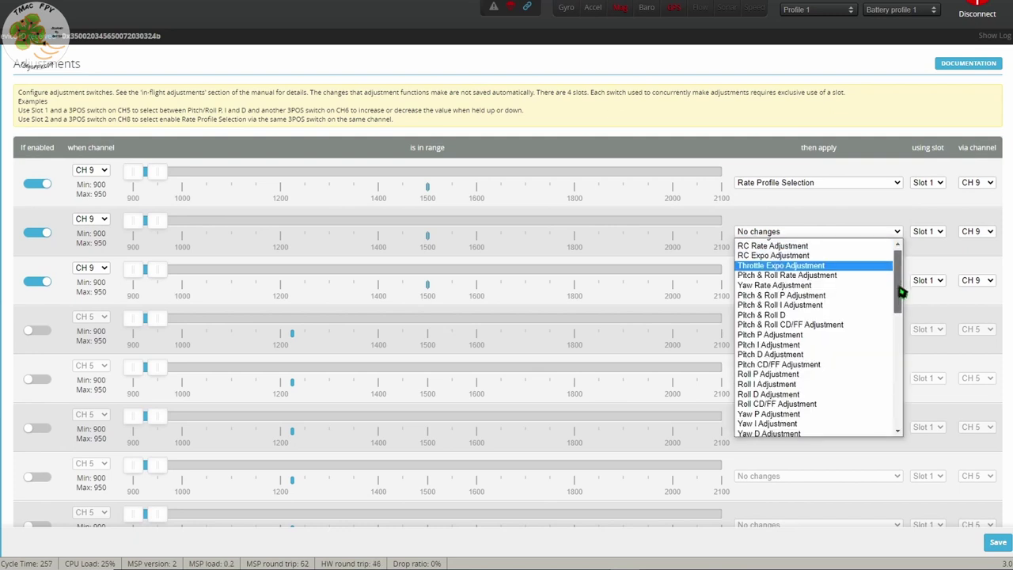
drag(902, 293, 904, 345)
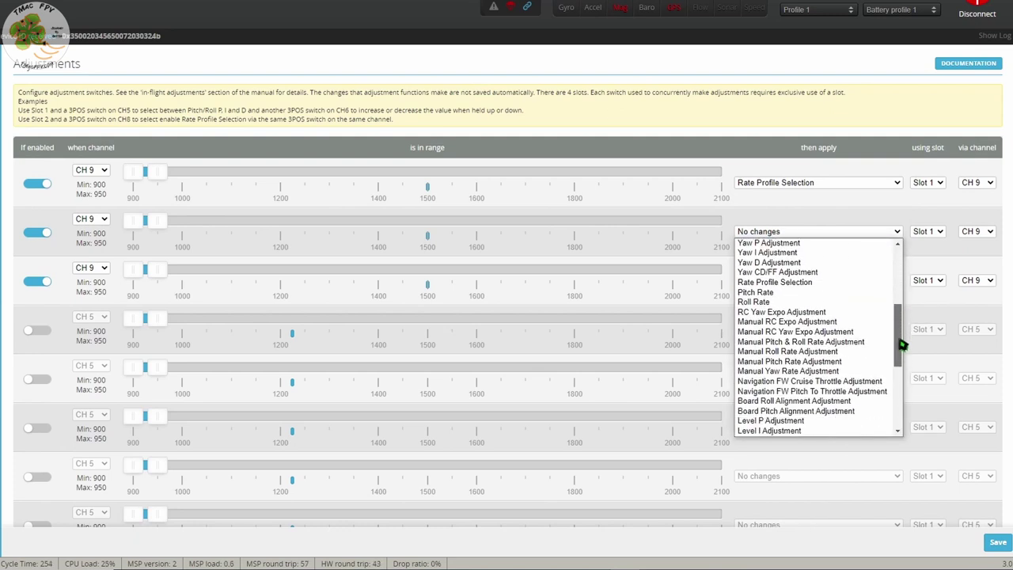
click(858, 282)
click(856, 280)
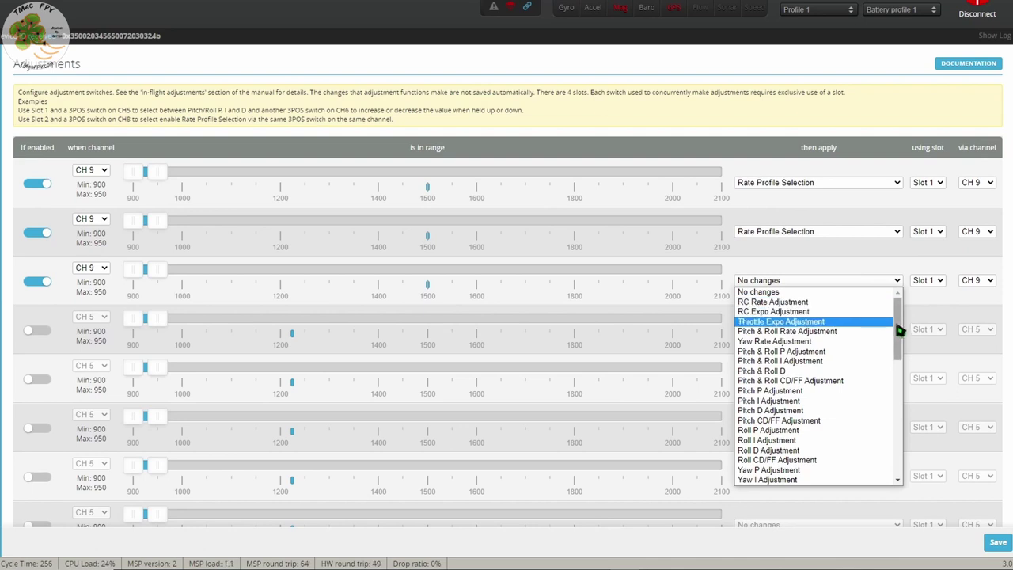
drag(901, 331, 901, 350)
click(851, 393)
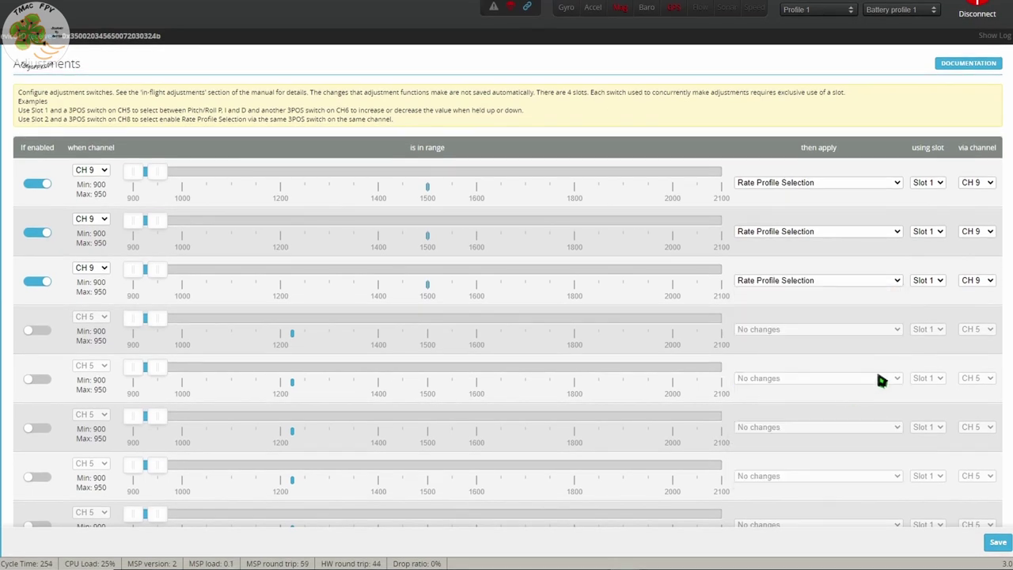
click(891, 183)
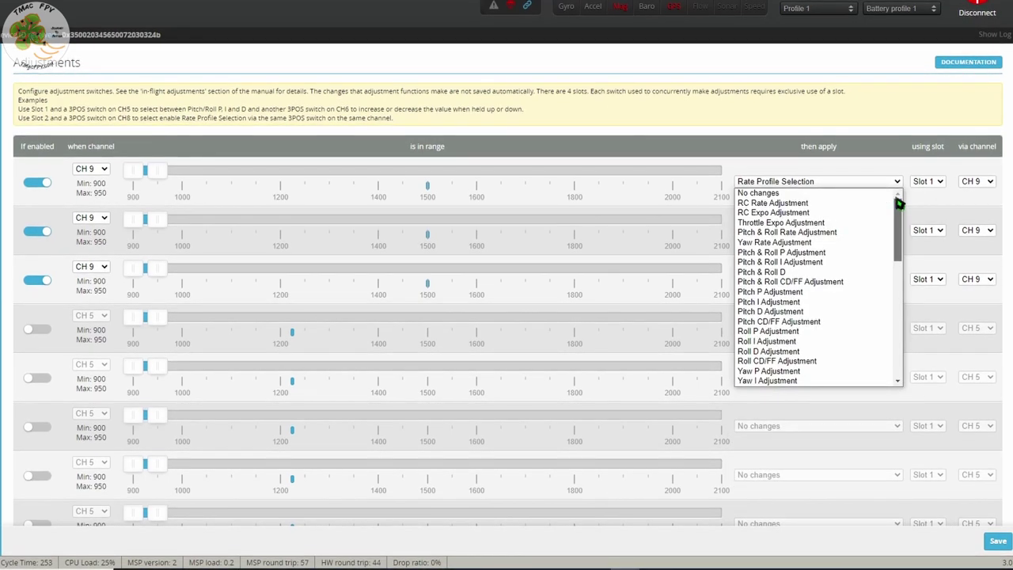
mouse_move(899, 210)
mouse_down()
mouse_move(897, 351)
mouse_move(911, 204)
mouse_up()
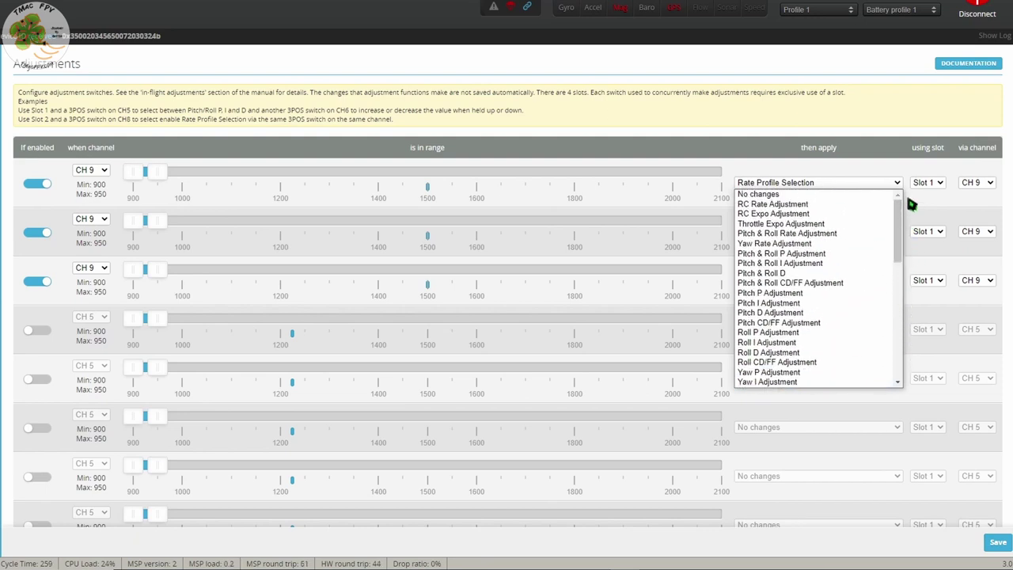
click(826, 172)
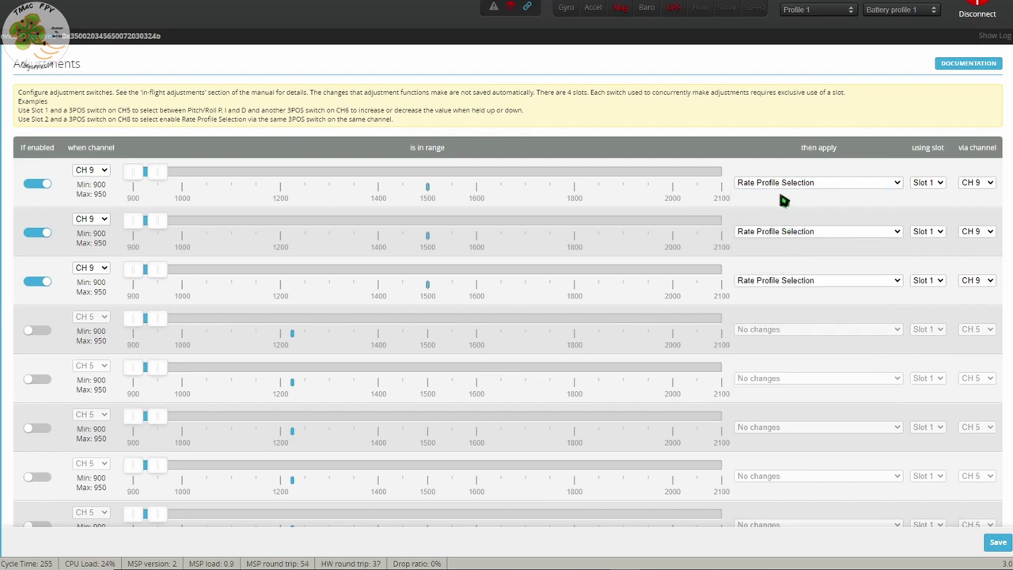
Set the CH 9 ranges of the three rate profile adjustments to 900–1150, 1375–1625 and 1850–2100
drag(165, 179, 257, 179)
drag(162, 227, 448, 228)
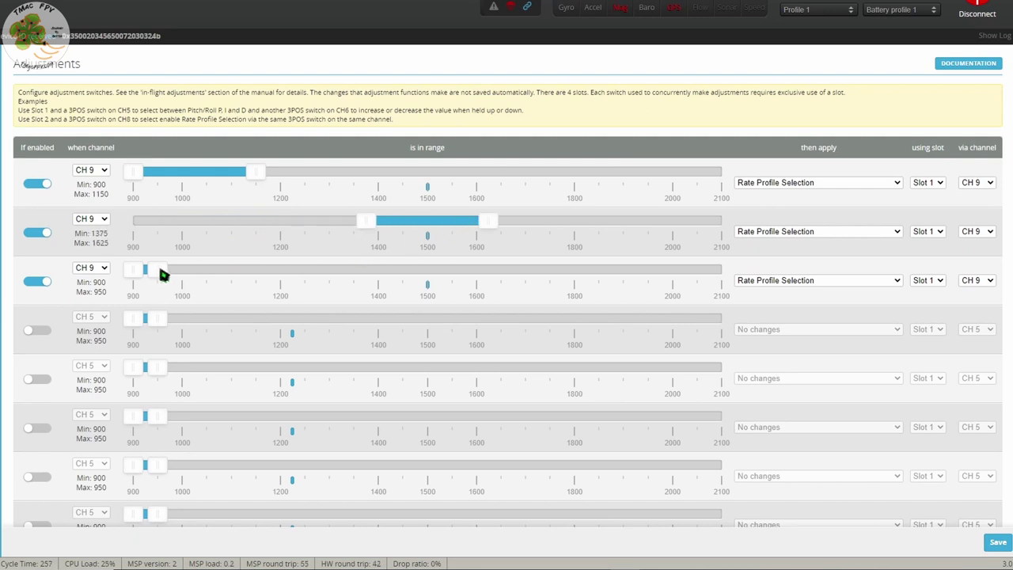
drag(159, 271, 688, 297)
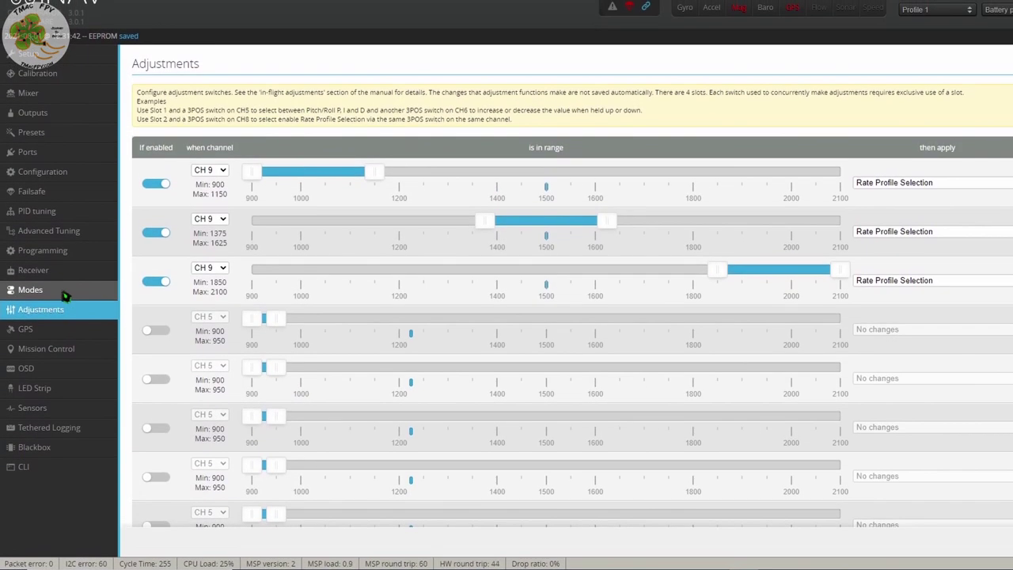
Review the channel ranges assigned to the flight modes, from ARM down to the OSD ALT and CAMERA CONTROL modes
click(66, 294)
scroll(158, 213, down, 10)
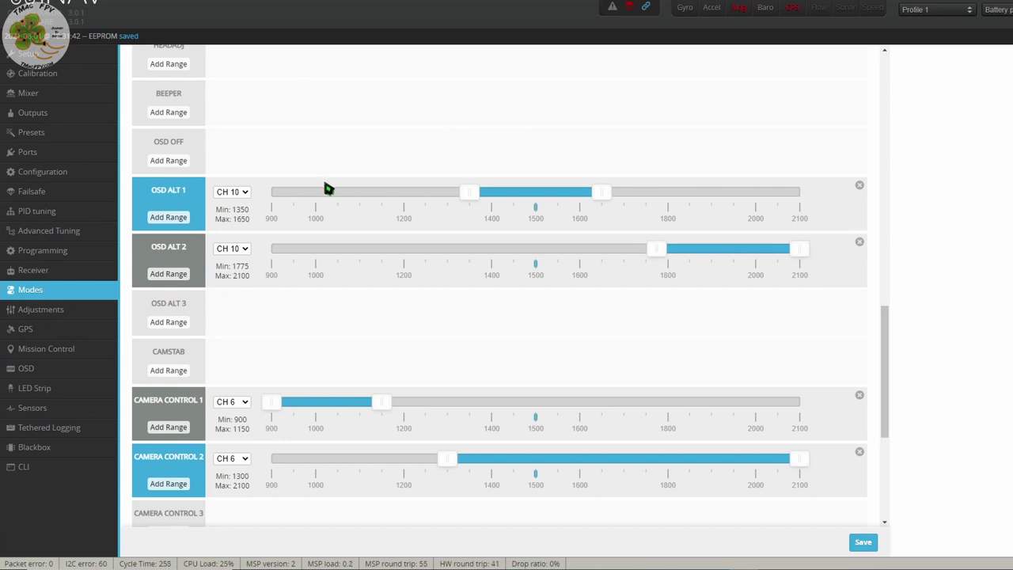
scroll(575, 384, up, 10)
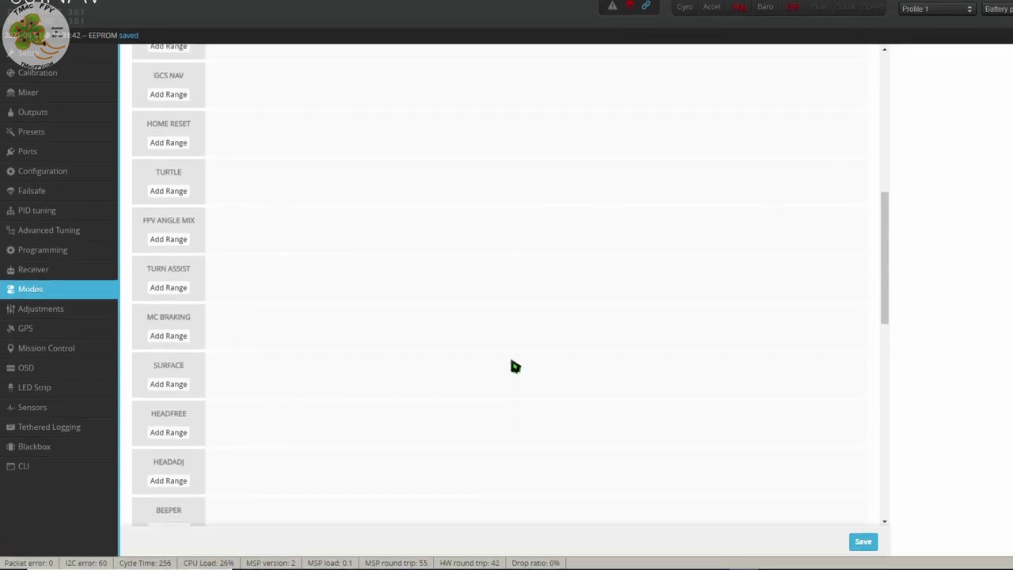
scroll(293, 200, up, 2)
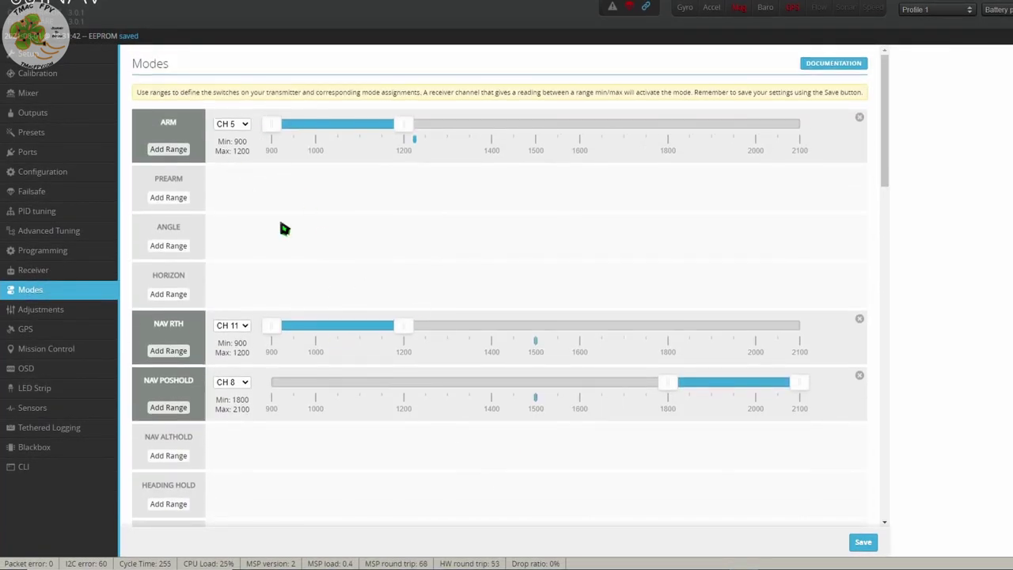
scroll(209, 353, down, 7)
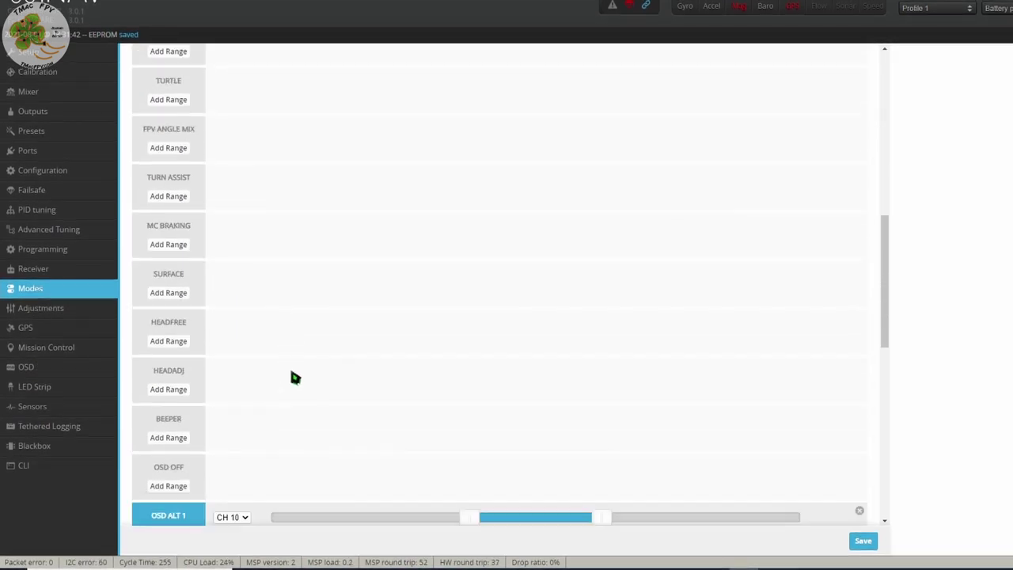
scroll(309, 378, down, 8)
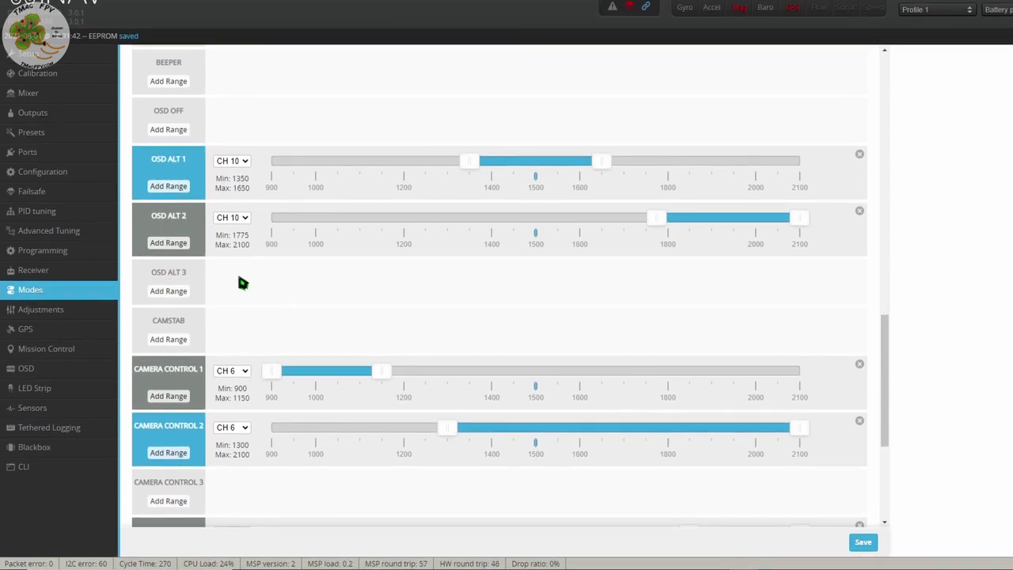
click(40, 308)
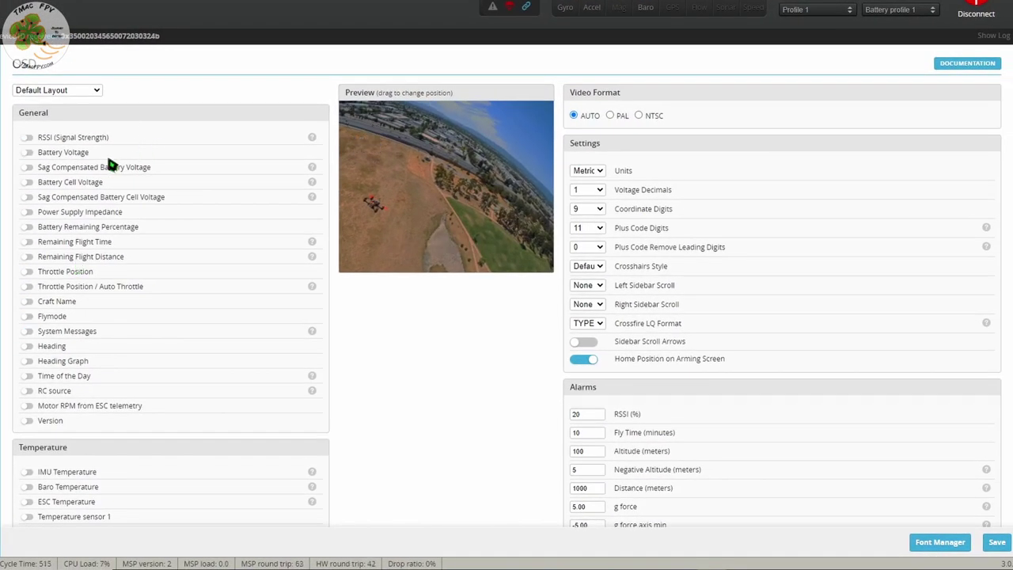
Enable the Battery Voltage and Craft Name OSD elements, placing the voltage at the preview's lower right and the craft name at its top centre
click(28, 153)
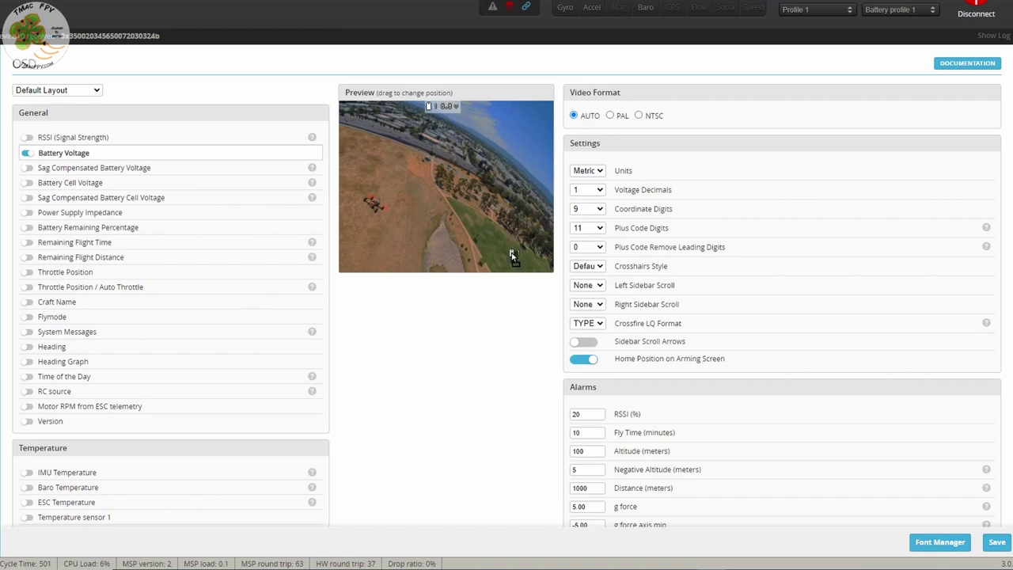
drag(513, 255, 515, 256)
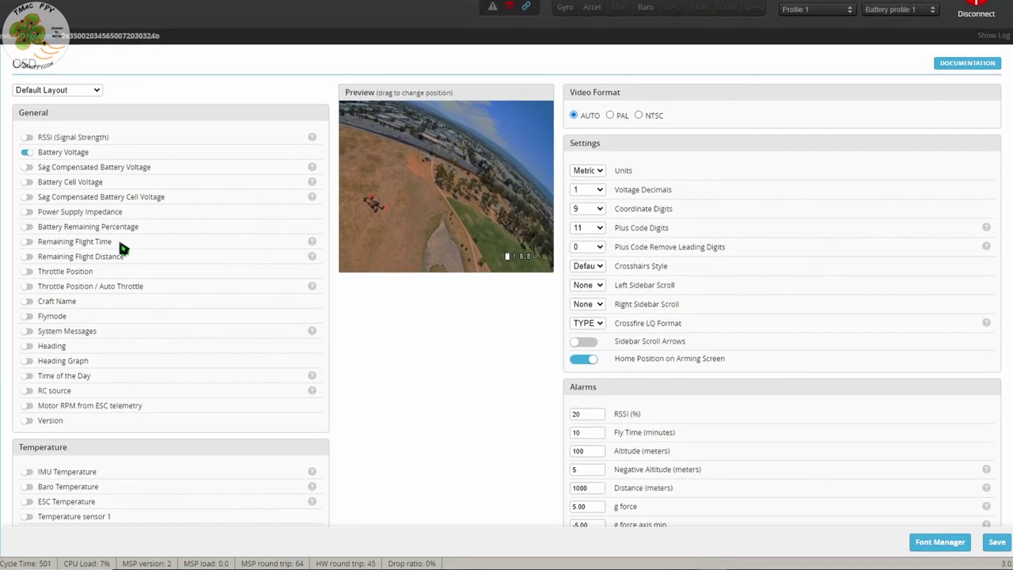
click(28, 302)
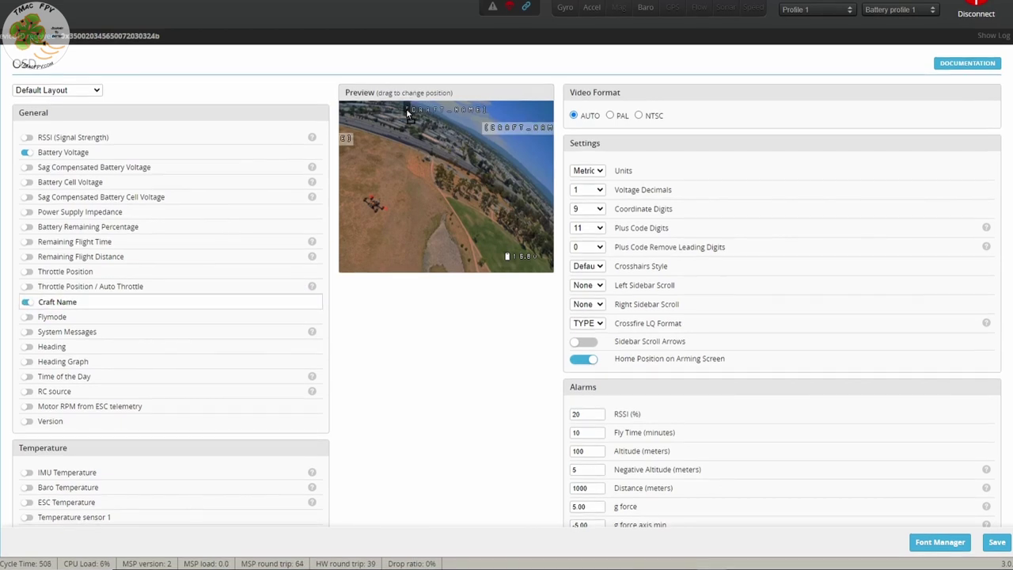
Enable the Flytime timer in the OSD and place it in the lower-left corner of the preview
scroll(165, 282, down, 4)
scroll(148, 213, down, 2)
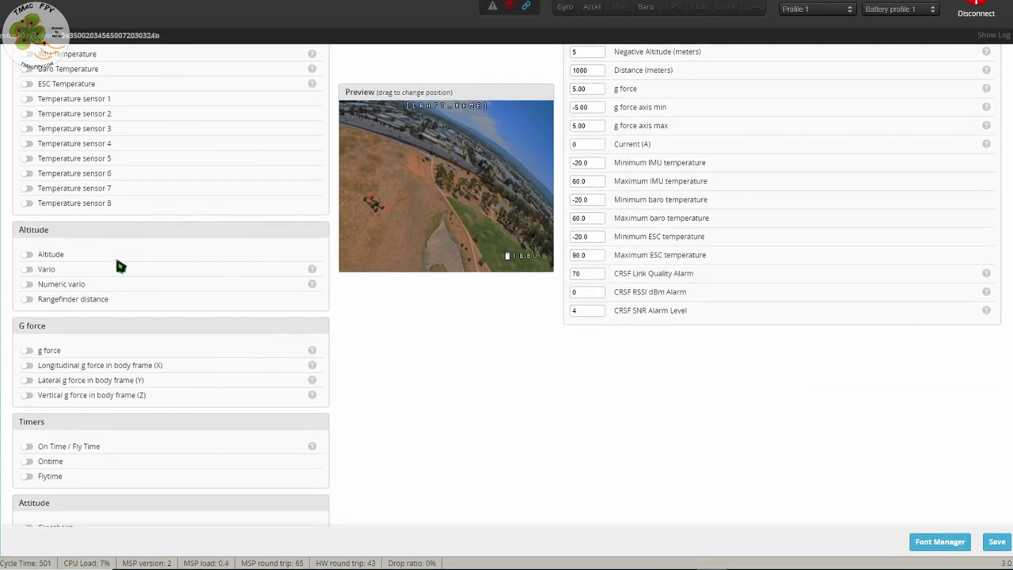
scroll(124, 271, down, 2)
scroll(142, 246, down, 2)
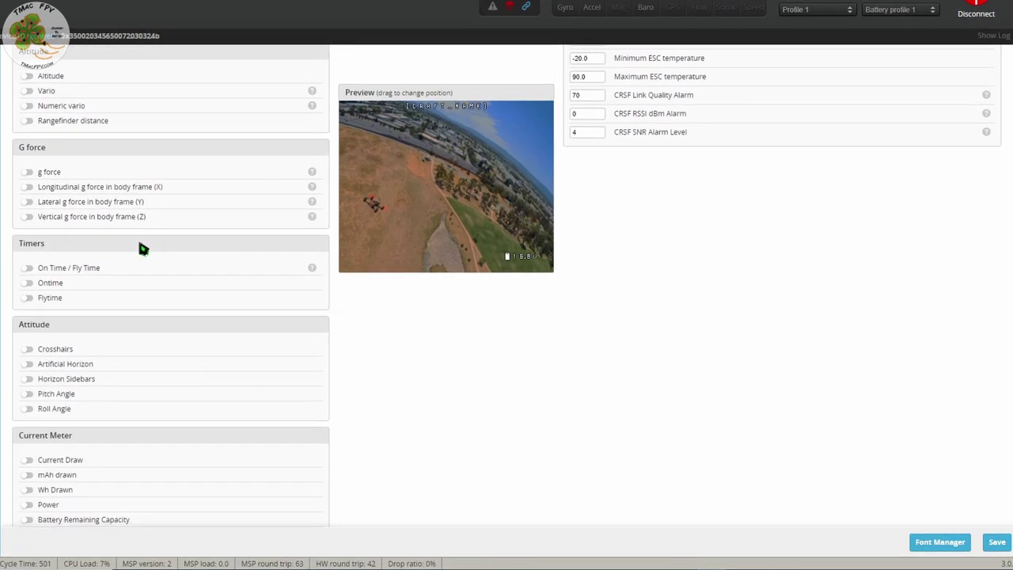
click(29, 298)
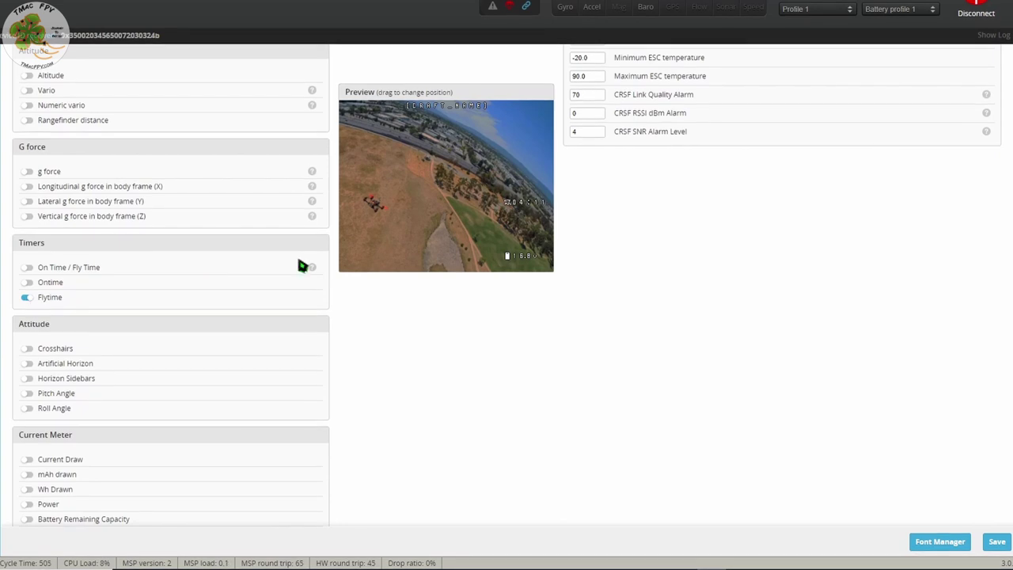
drag(525, 202, 364, 258)
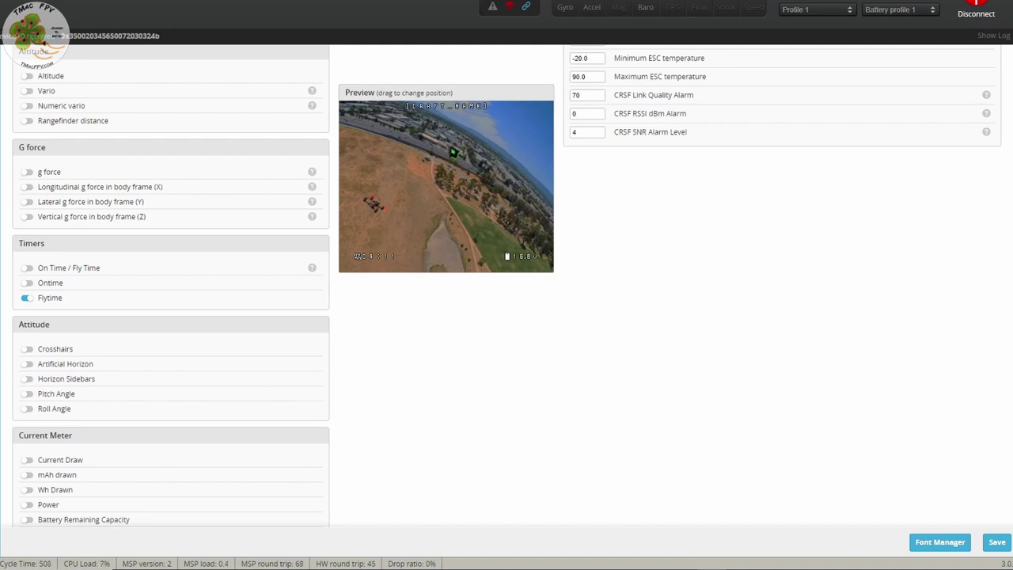
Enable Video TX Band and Channel at the upper left of the OSD preview and RX Link Quality % at its upper right
scroll(143, 332, down, 2)
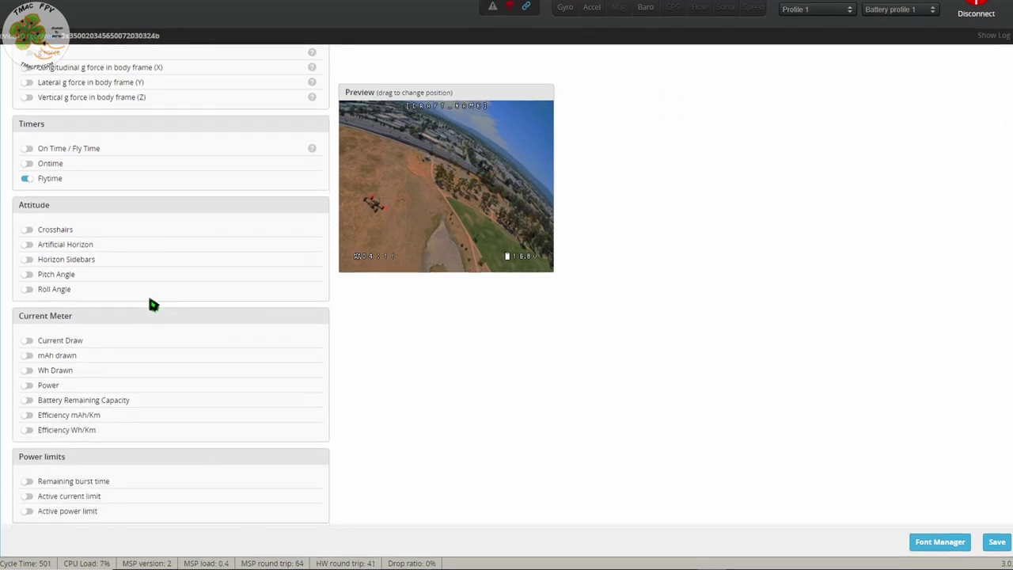
scroll(158, 295, down, 3)
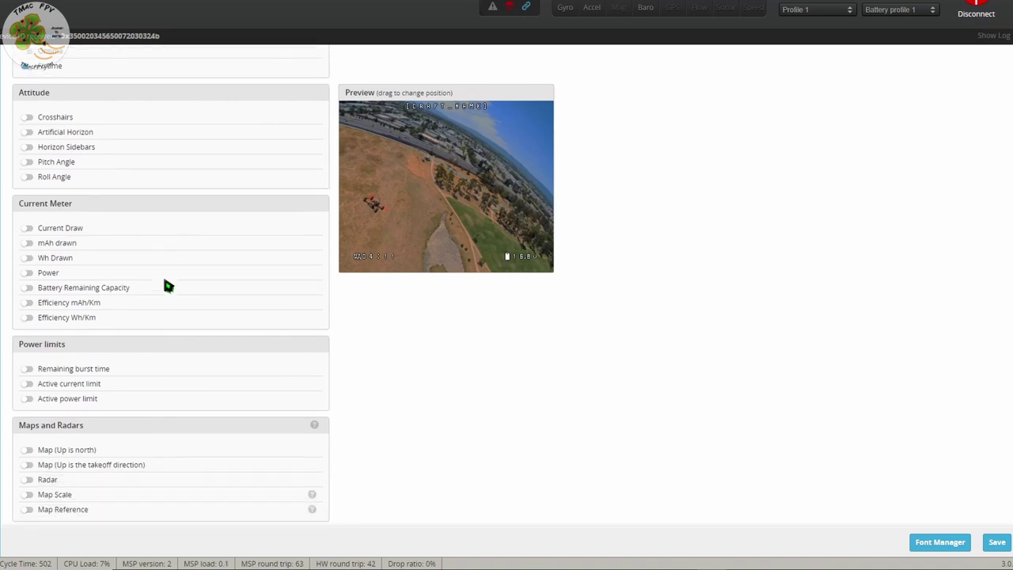
scroll(168, 282, down, 3)
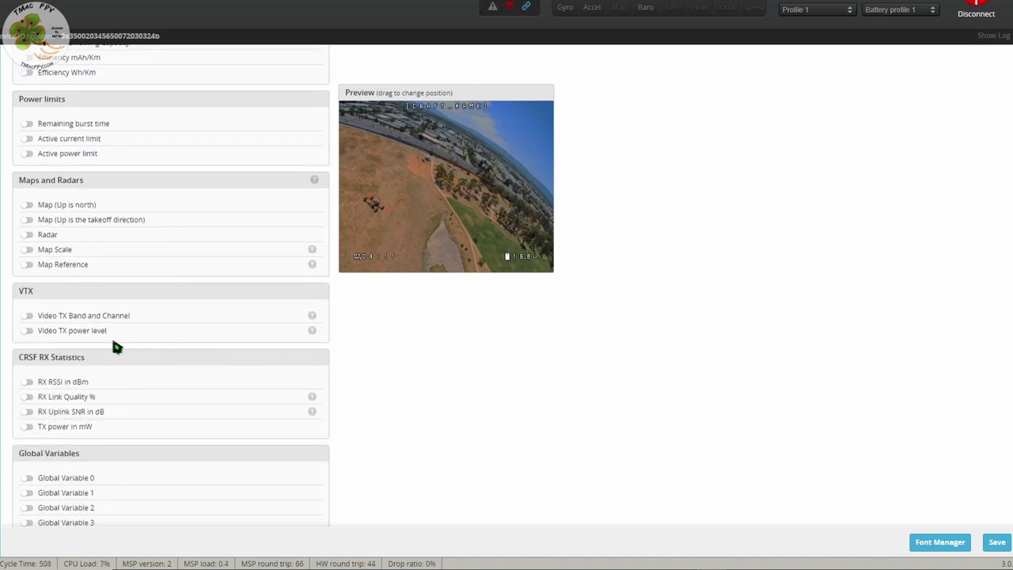
click(79, 315)
scroll(79, 356, up, 3)
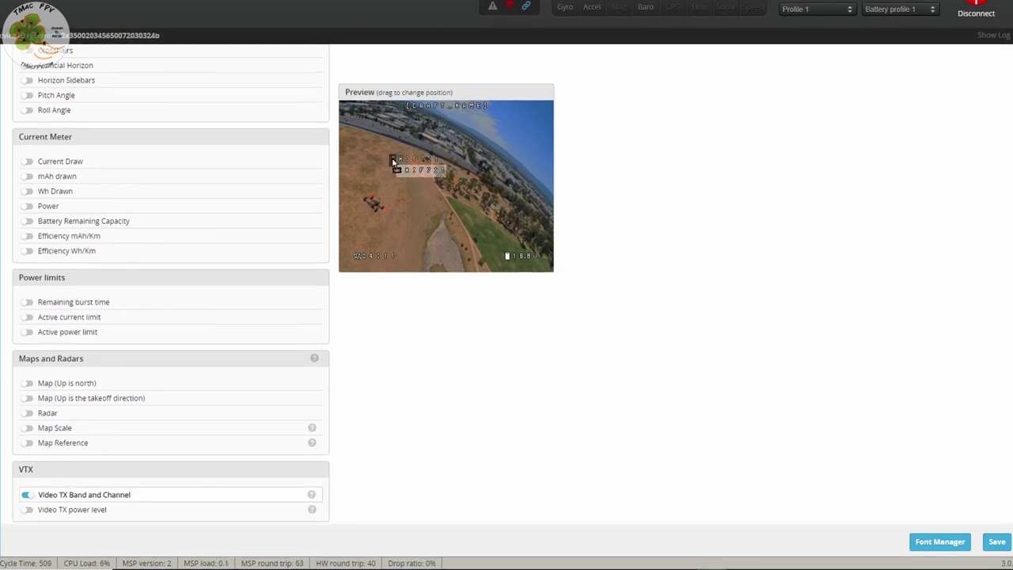
drag(394, 162, 353, 120)
scroll(294, 398, down, 3)
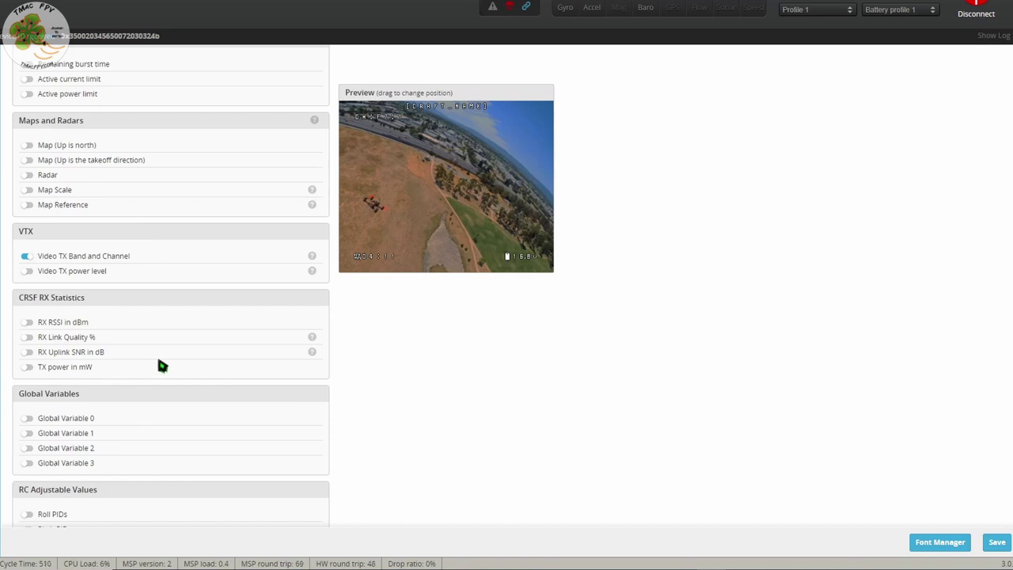
click(27, 337)
Review the RC adjustable values among the OSD elements and the OSD alarm limits
scroll(243, 404, down, 5)
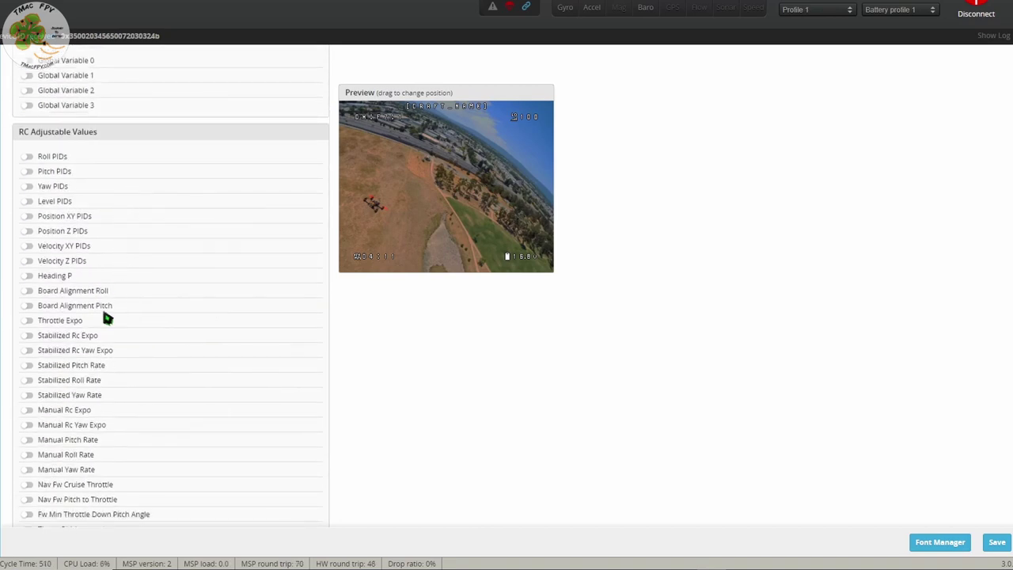
scroll(332, 405, down, 2)
scroll(226, 380, up, 9)
scroll(221, 352, up, 11)
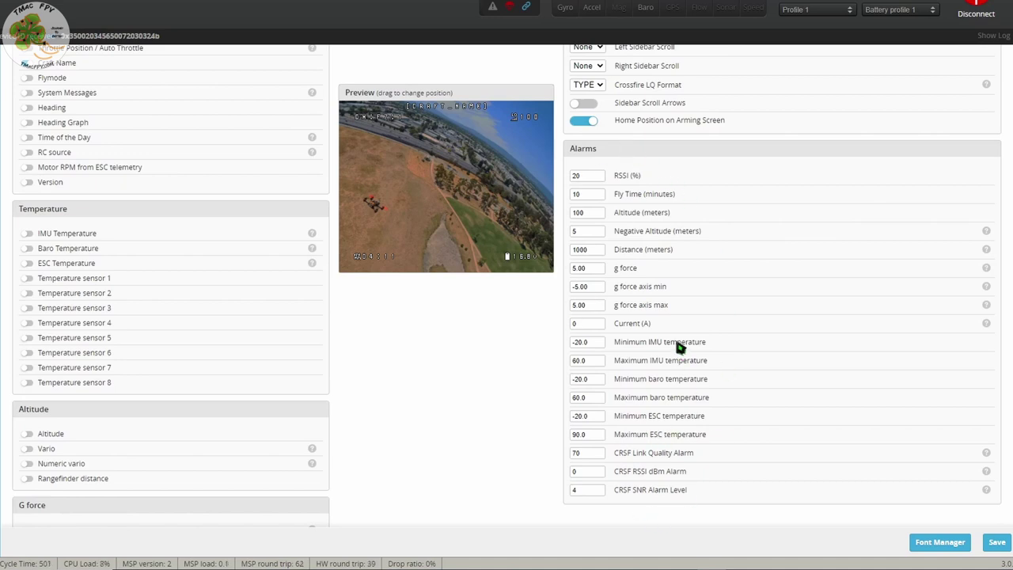
scroll(679, 346, down, 3)
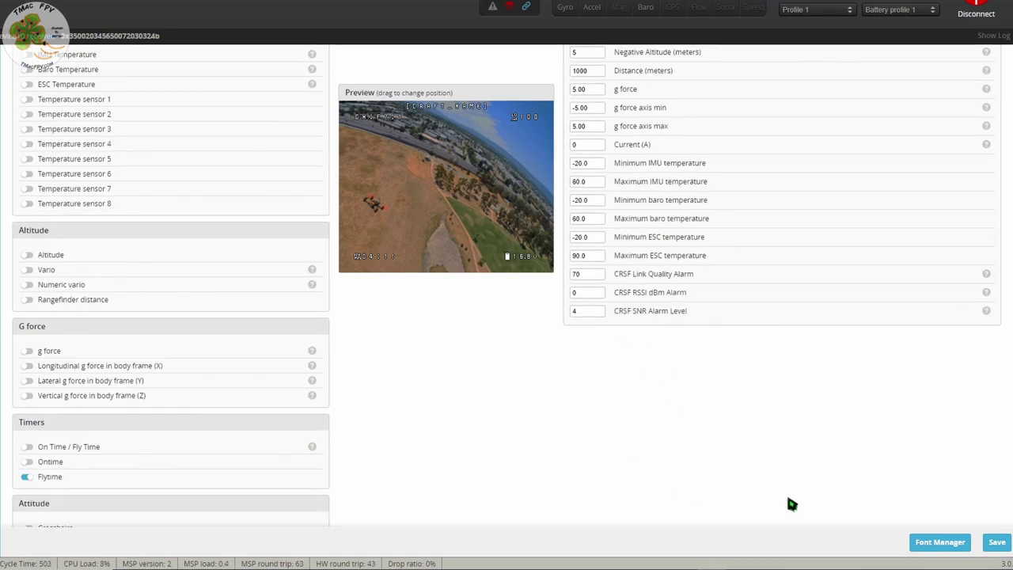
Check the available OSD layouts and select Default Layout
click(95, 90)
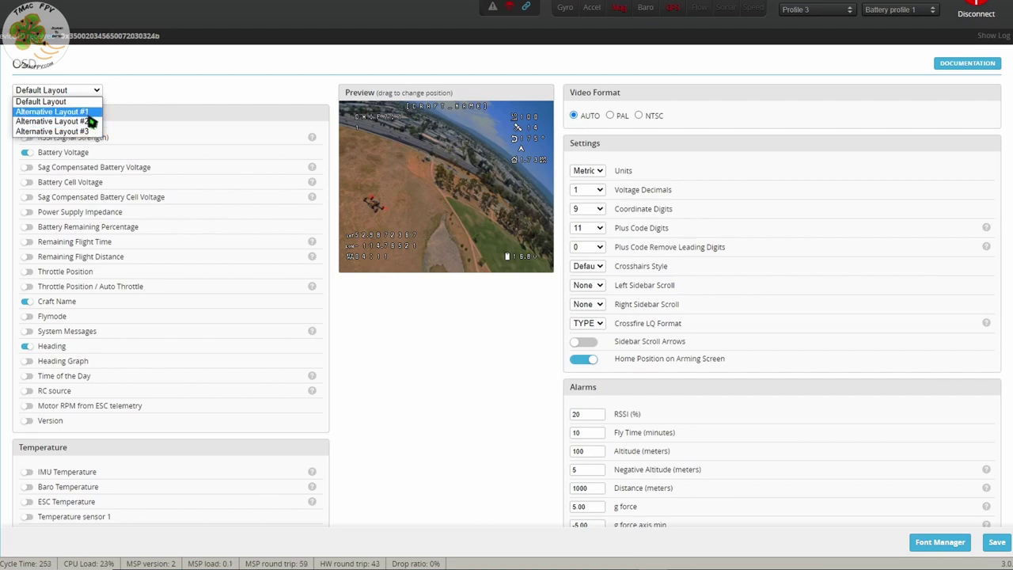
click(76, 102)
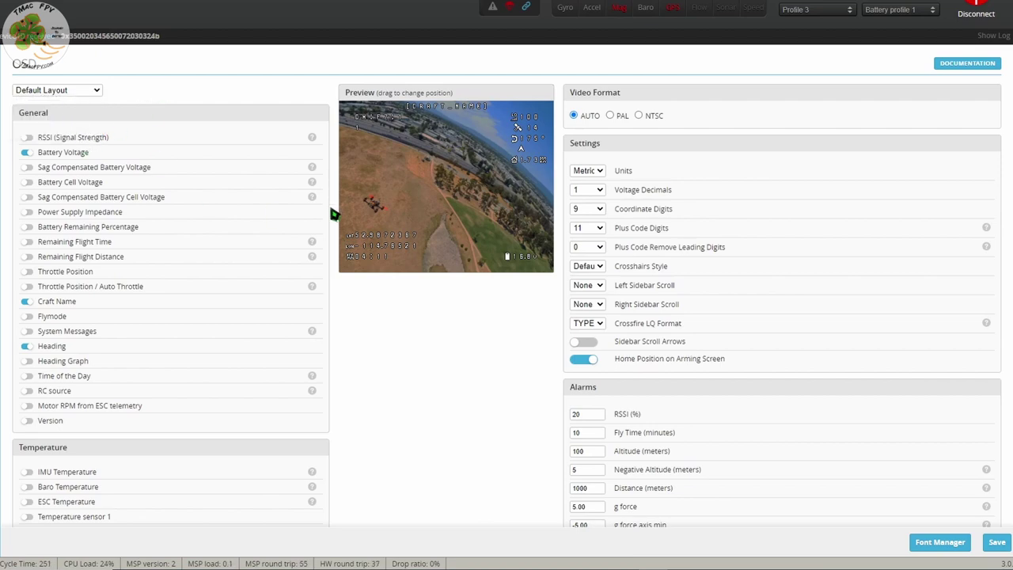
Compare the OSD elements of Default Layout with those of Alternative Layout #1 and #2, and return to Default Layout
scroll(274, 319, down, 5)
scroll(275, 318, down, 2)
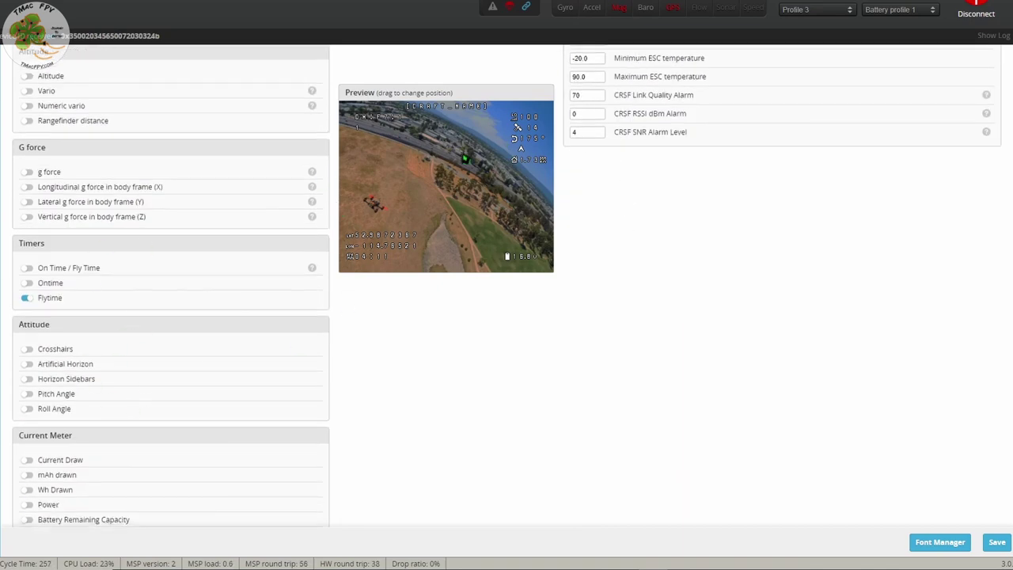
scroll(261, 308, up, 3)
scroll(261, 308, up, 2)
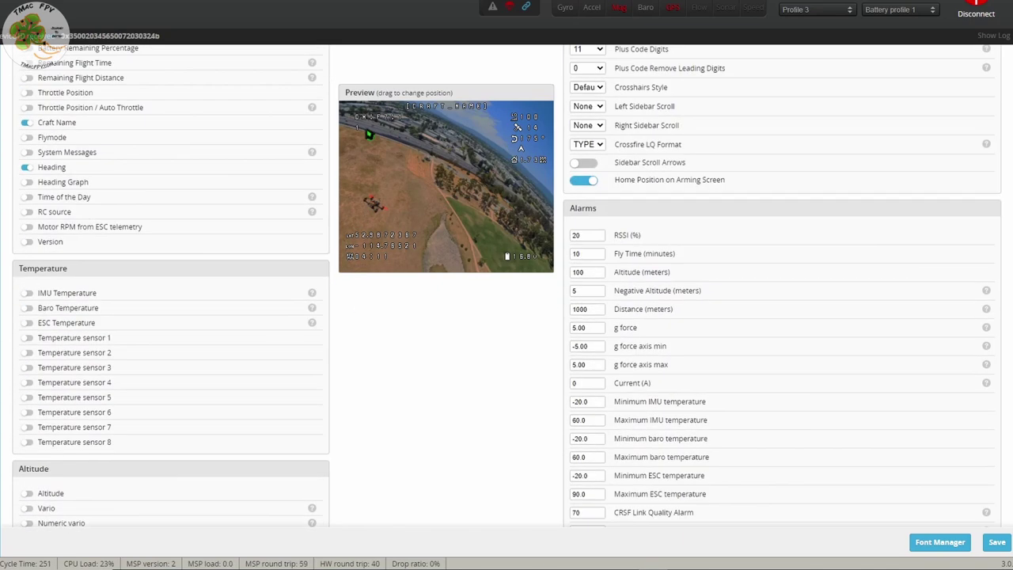
scroll(220, 179, up, 2)
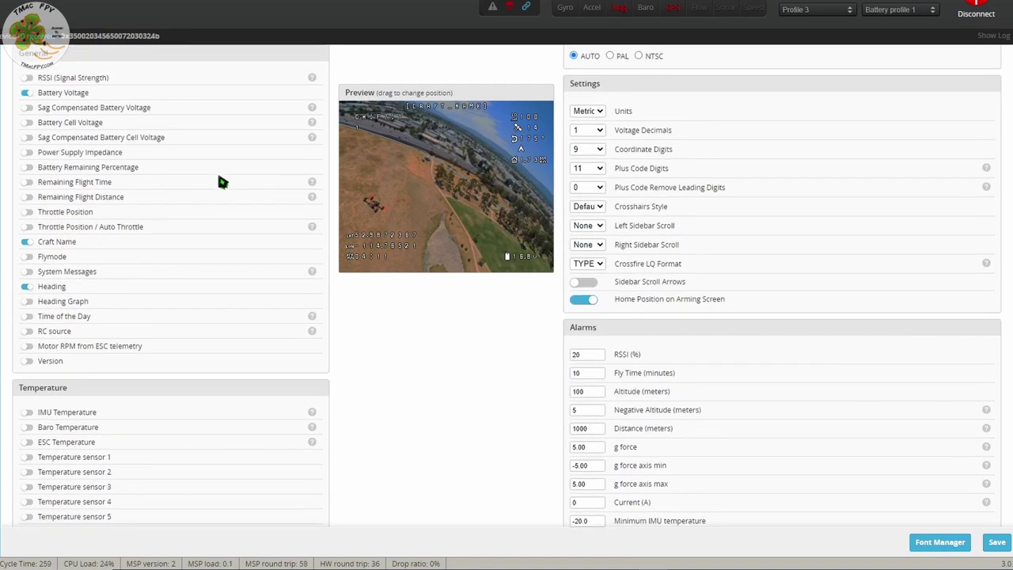
click(84, 92)
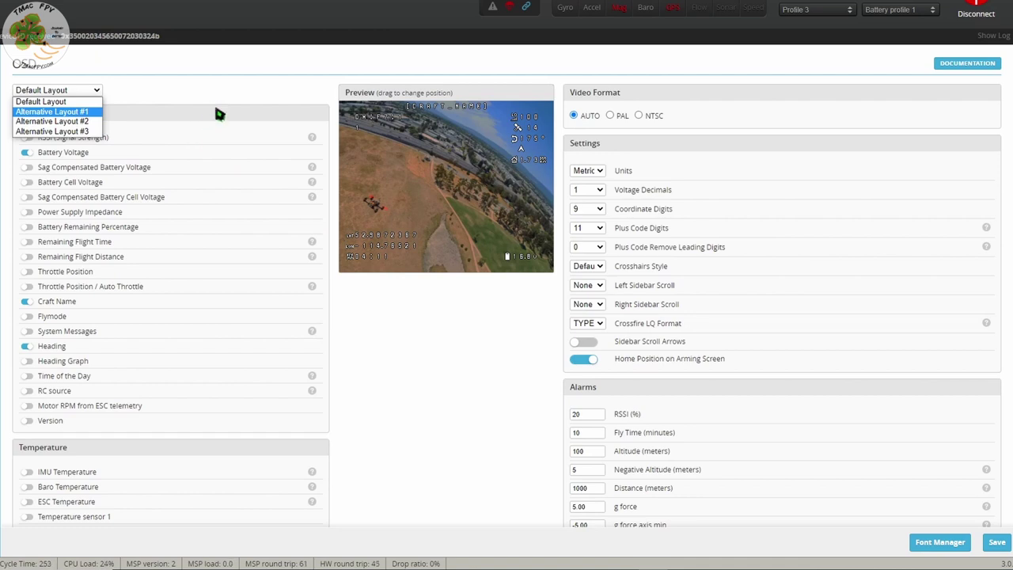
click(89, 115)
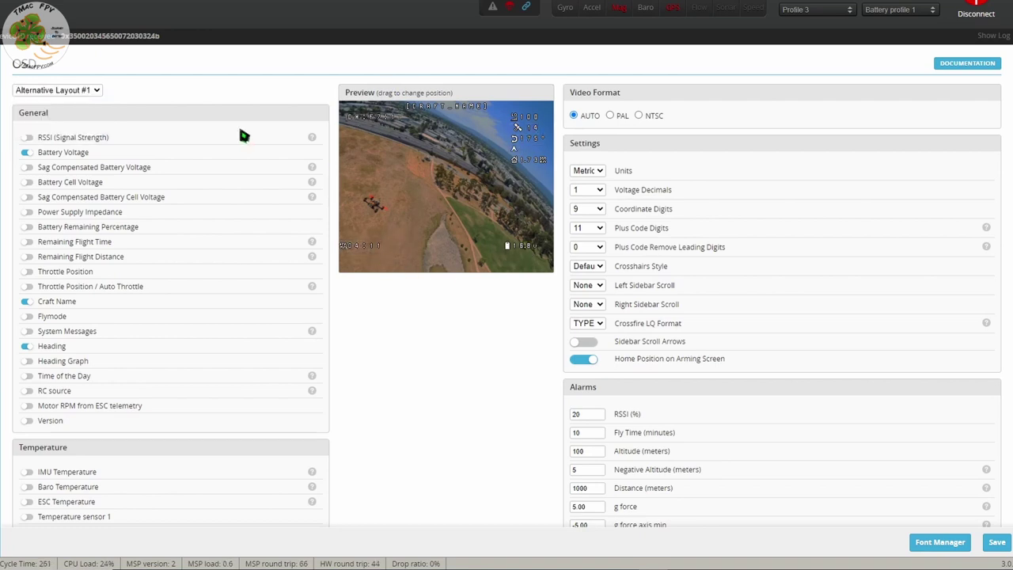
click(100, 92)
key(Return)
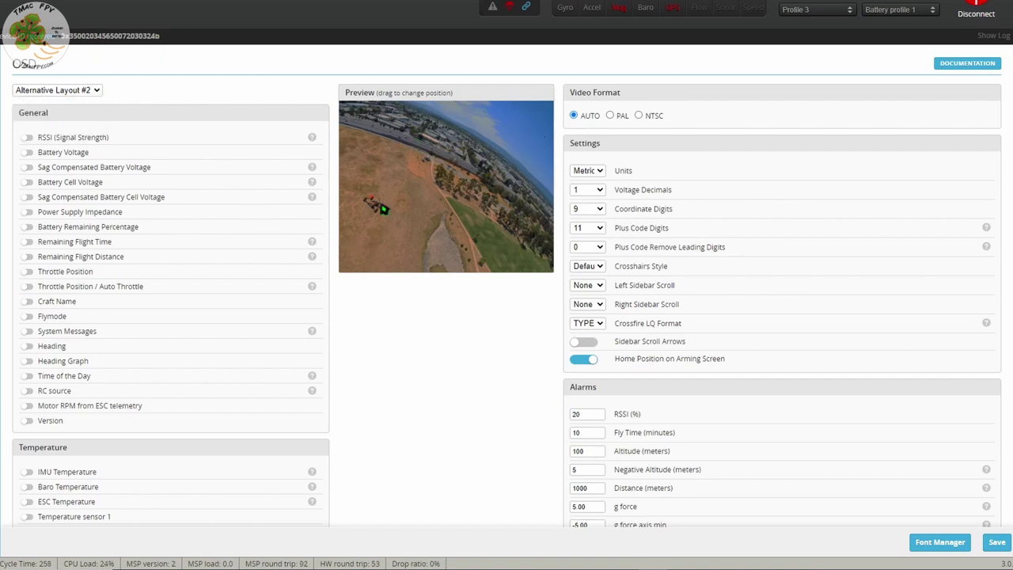
click(92, 94)
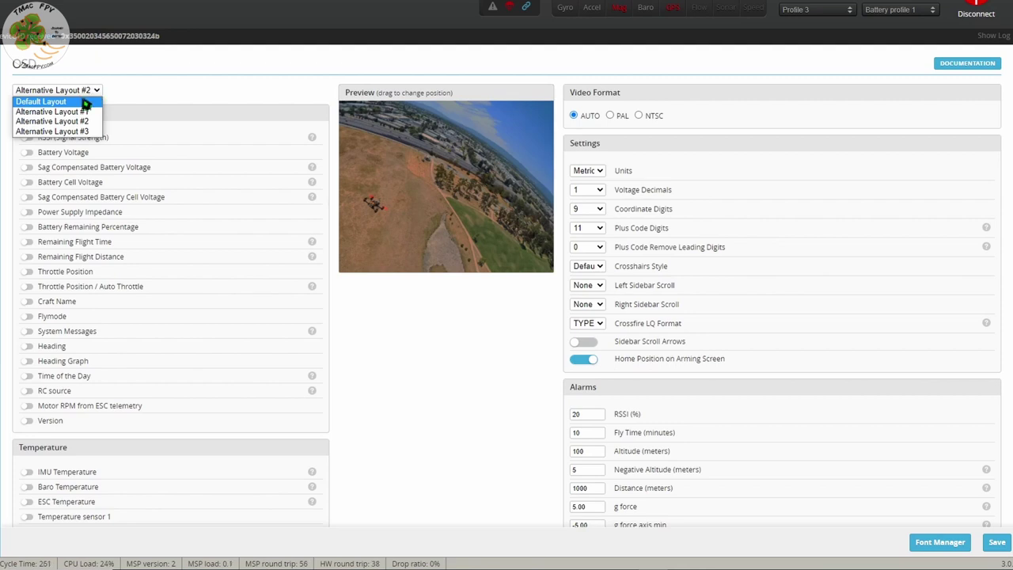
click(83, 105)
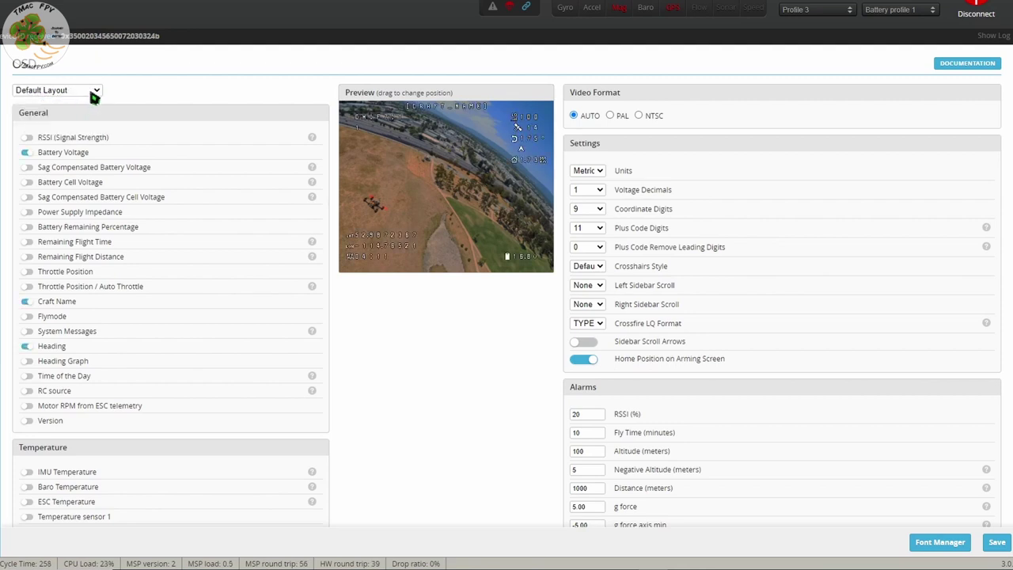
Cycle the OSD preview through Alternative Layout #1 and #2 once more and reselect Default Layout
click(92, 95)
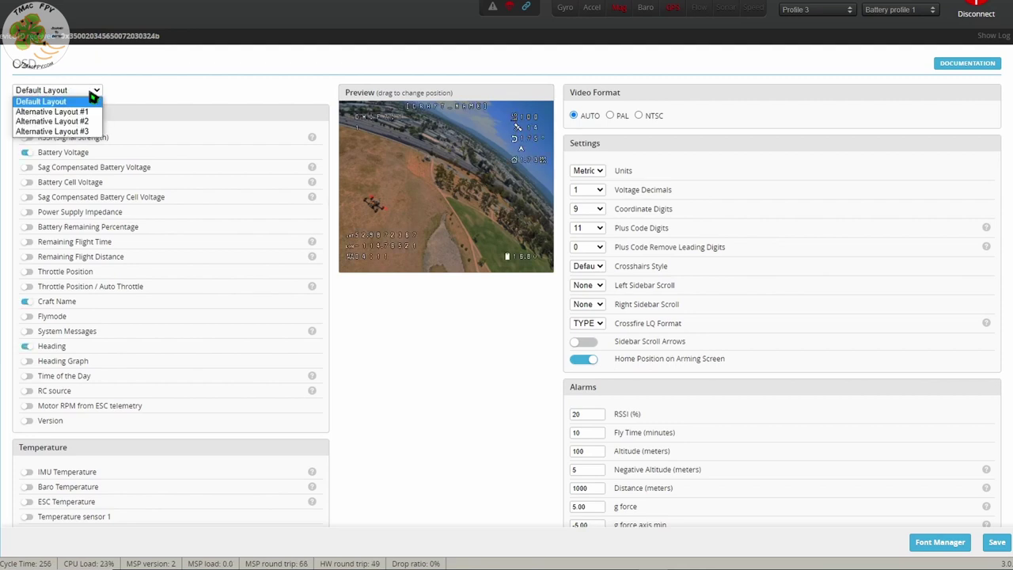
click(93, 118)
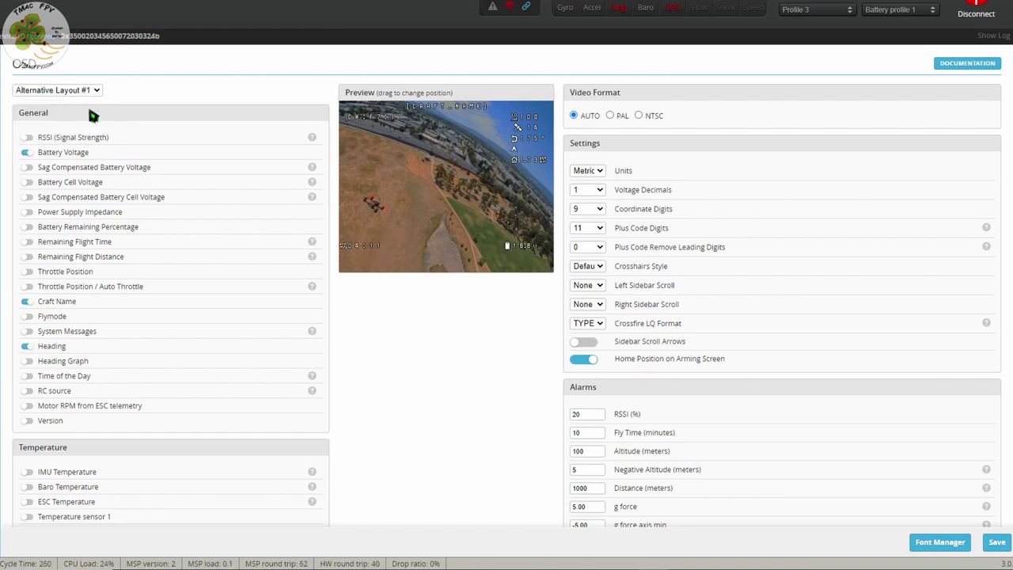
click(90, 90)
click(92, 123)
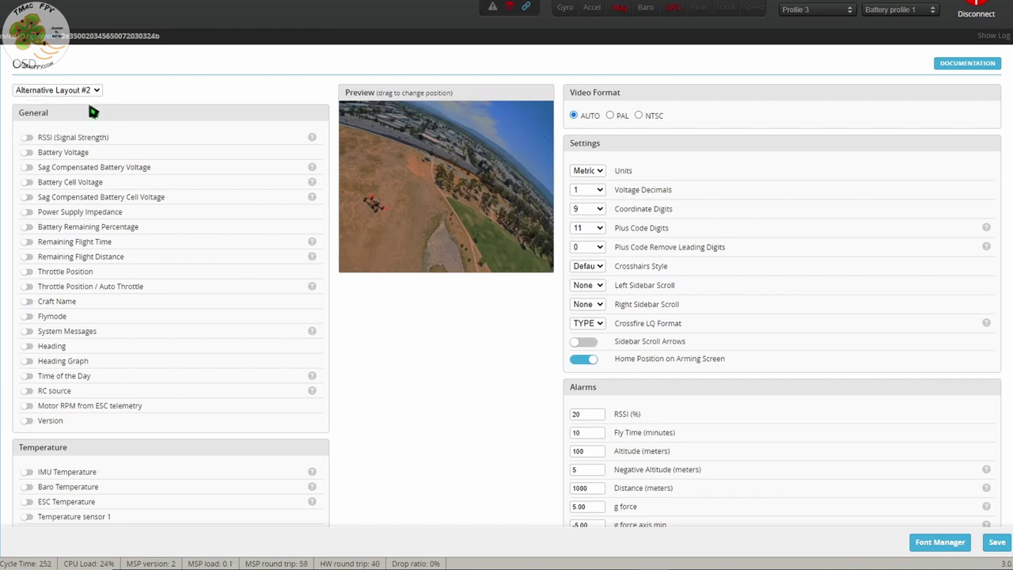
click(94, 92)
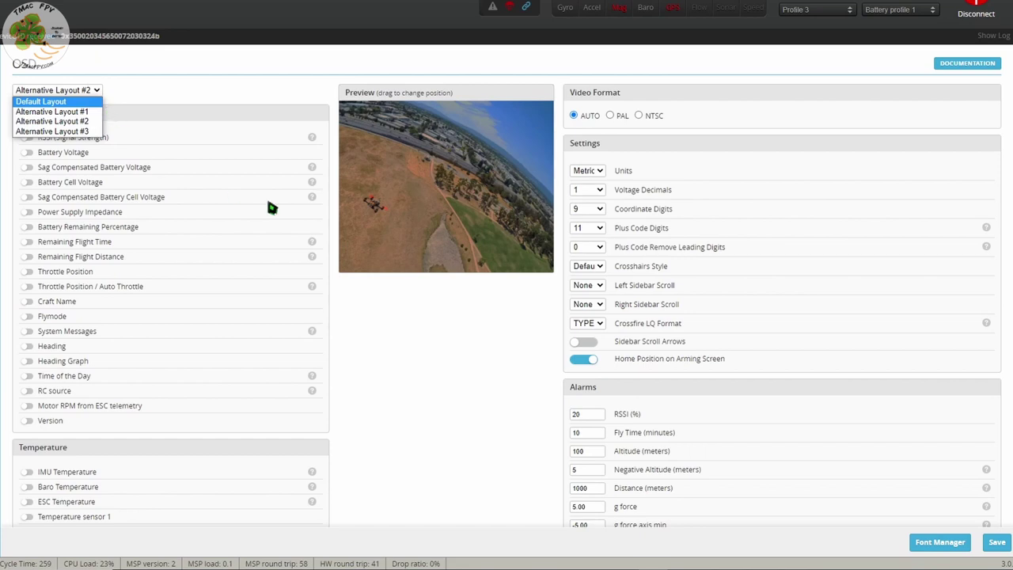
key(Return)
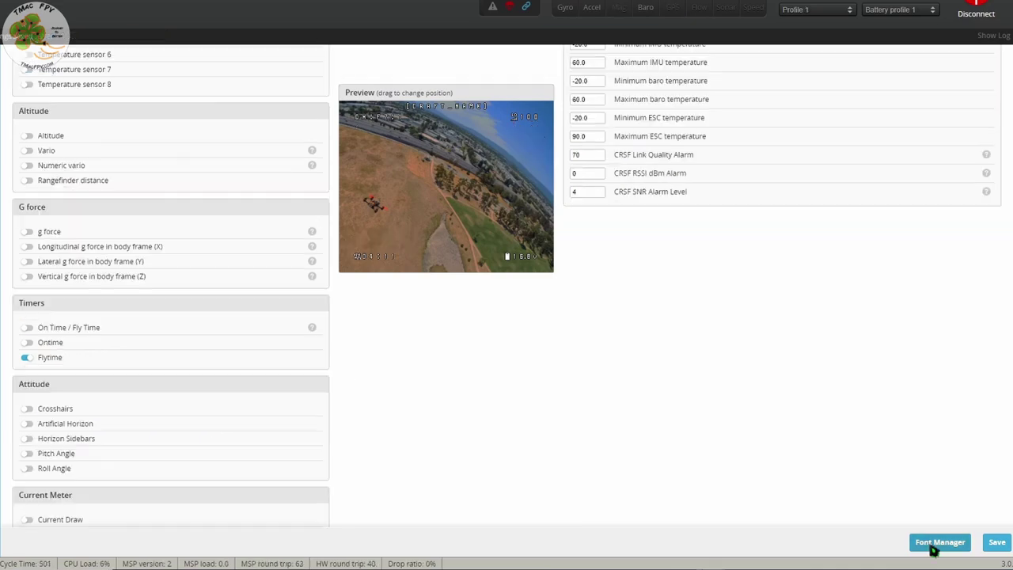
Upload the Default font to the OSD using the Font Manager
click(936, 543)
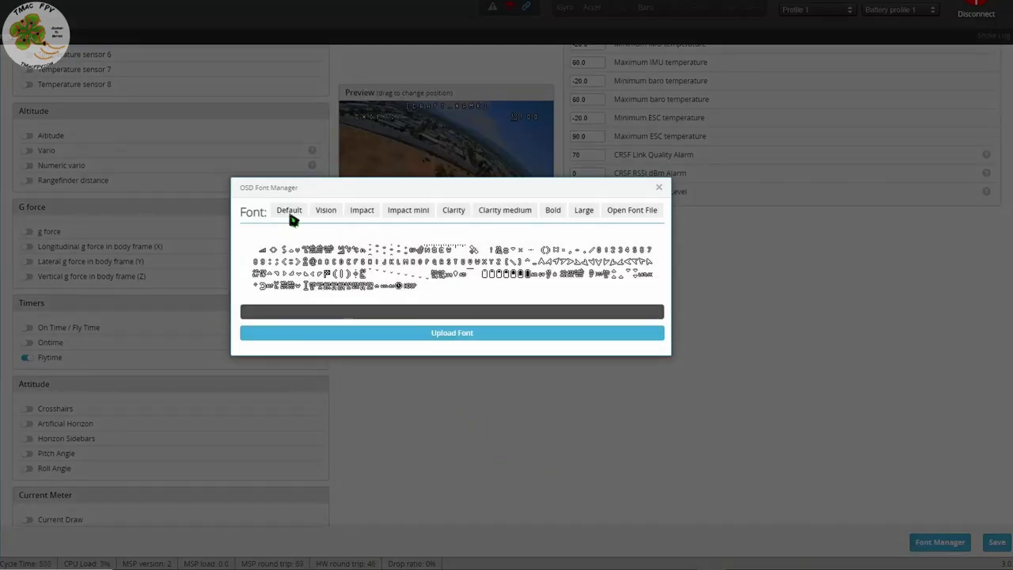
click(434, 336)
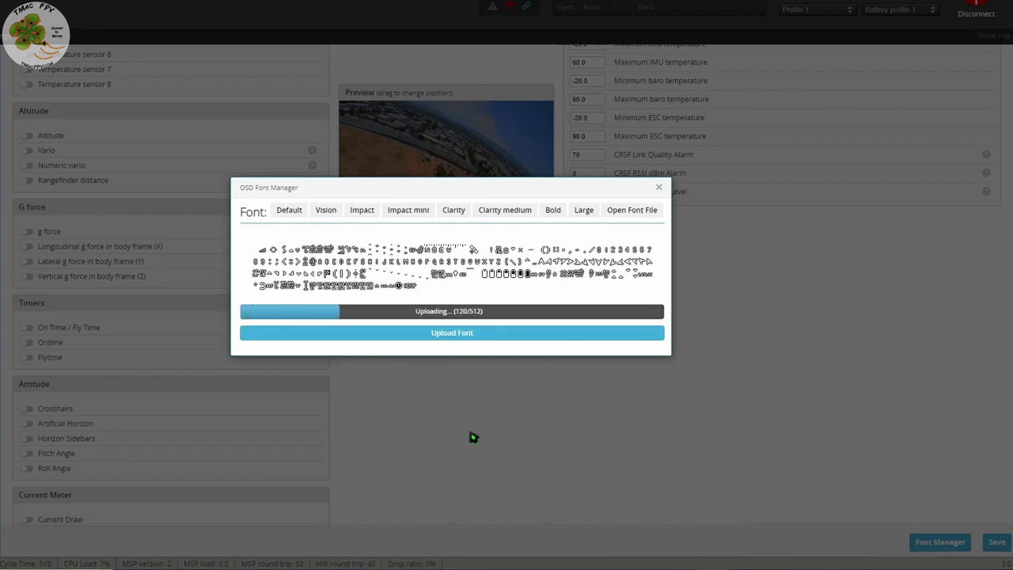